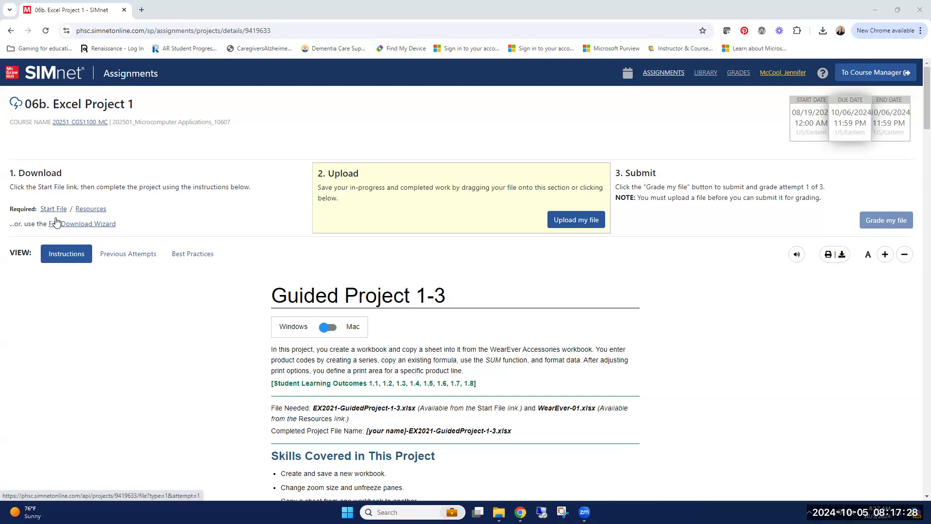
Download the project's start file and resource file, then open WearEver-01.xlsx in Excel with editing enabled.
left_click(50, 212)
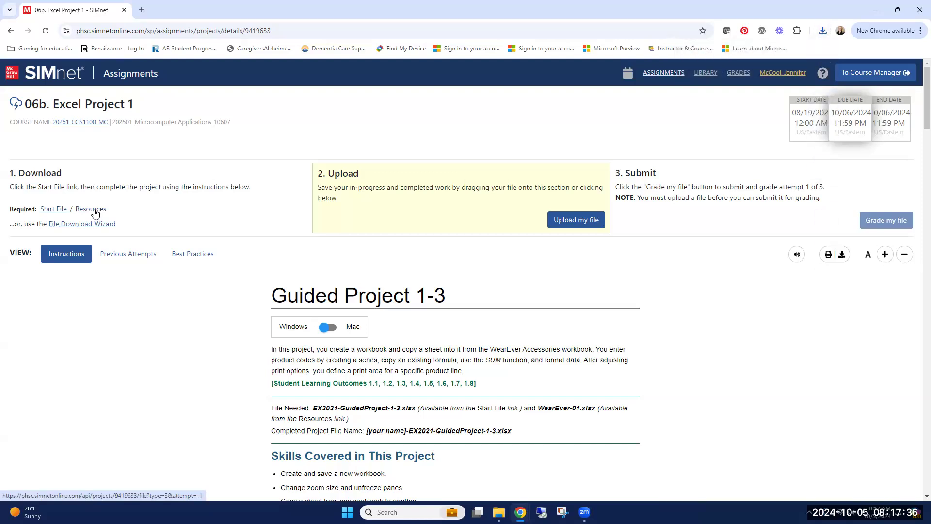
left_click(95, 210)
left_click(823, 30)
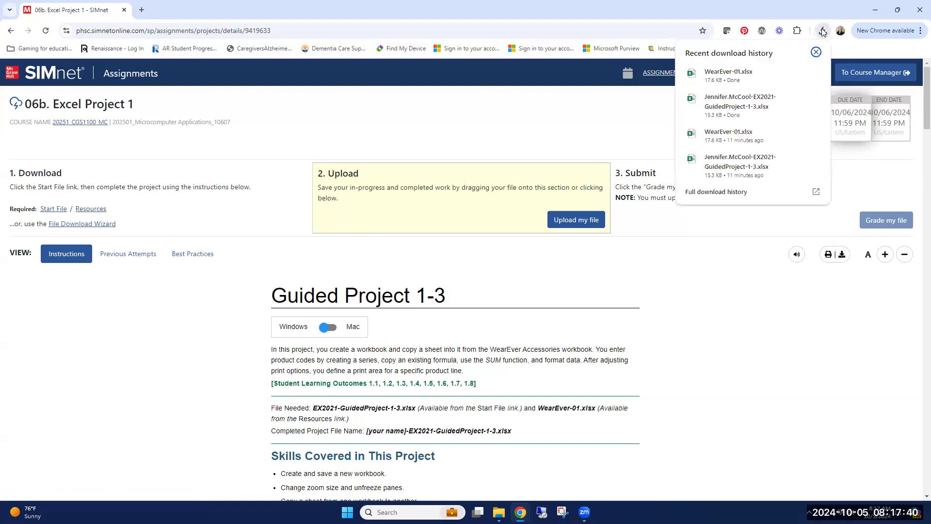
left_click(722, 73)
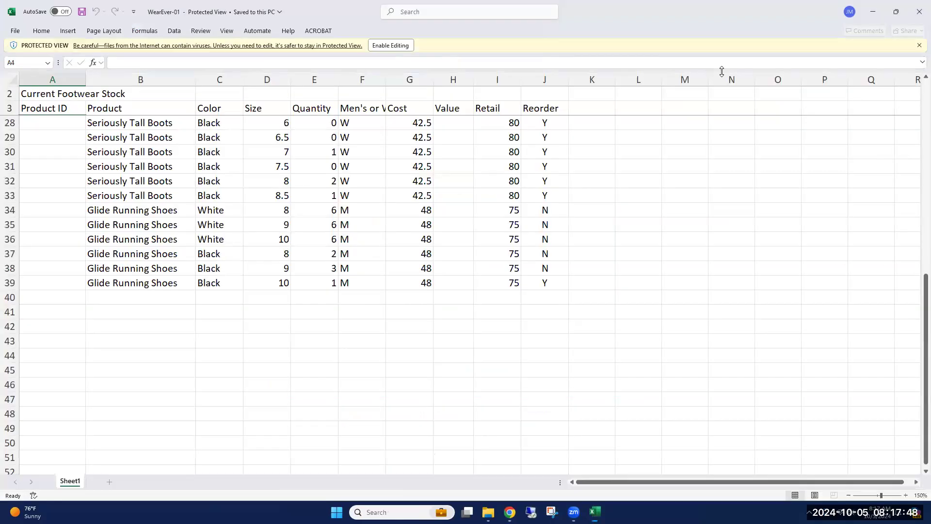
left_click(387, 48)
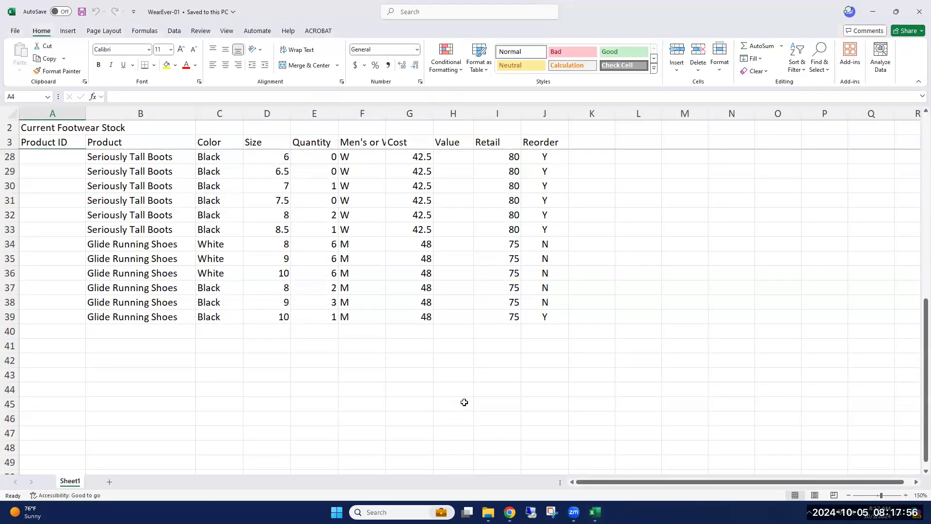
Return to the SIMnet project page in Chrome and open the downloaded EX2021-GuidedProject-1-3 start file in Excel with editing enabled.
mouse_move(509, 512)
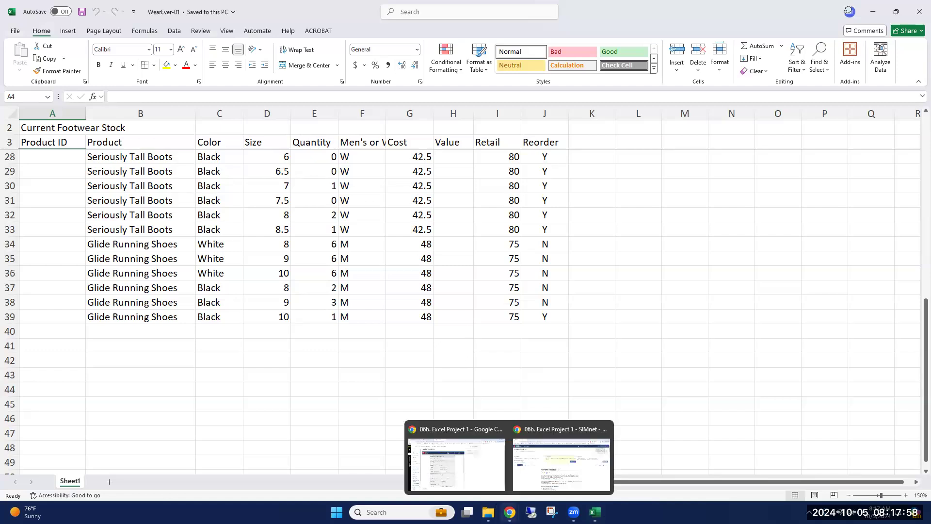
left_click(529, 477)
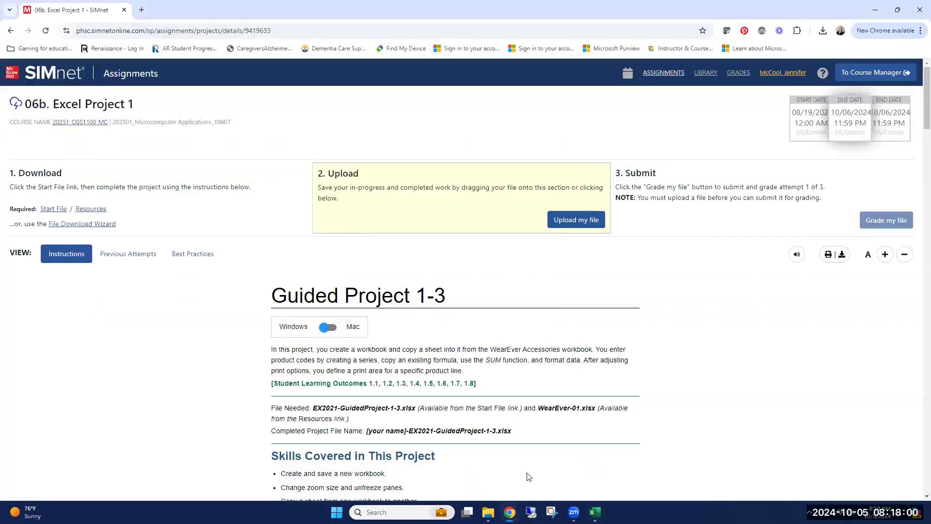
left_click(823, 31)
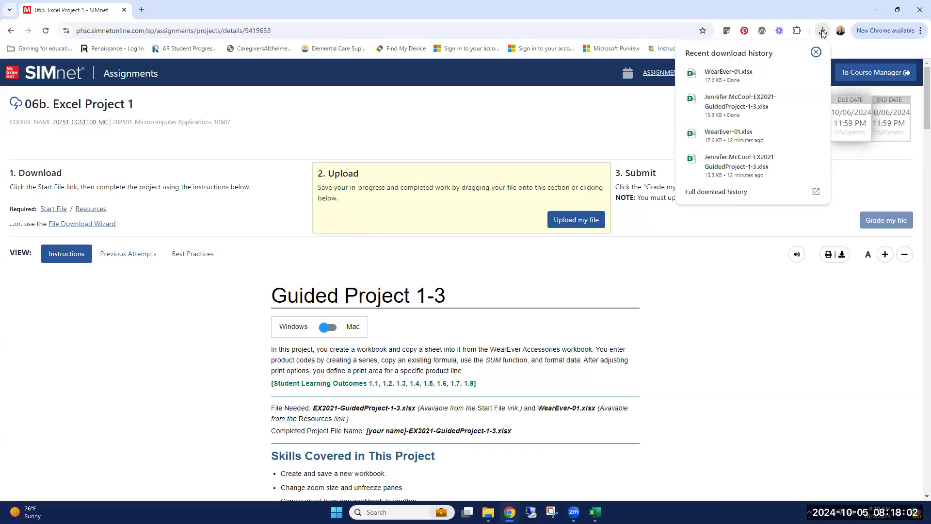
left_click(739, 107)
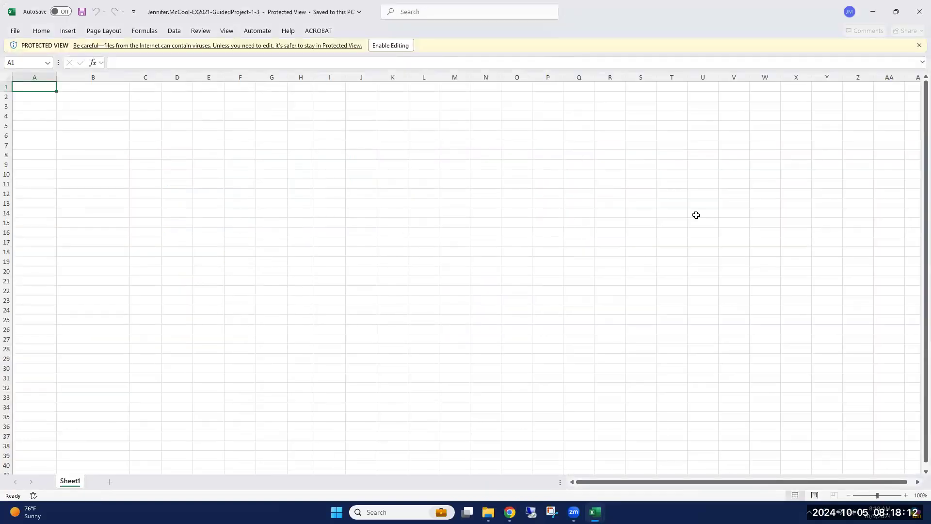
left_click(383, 46)
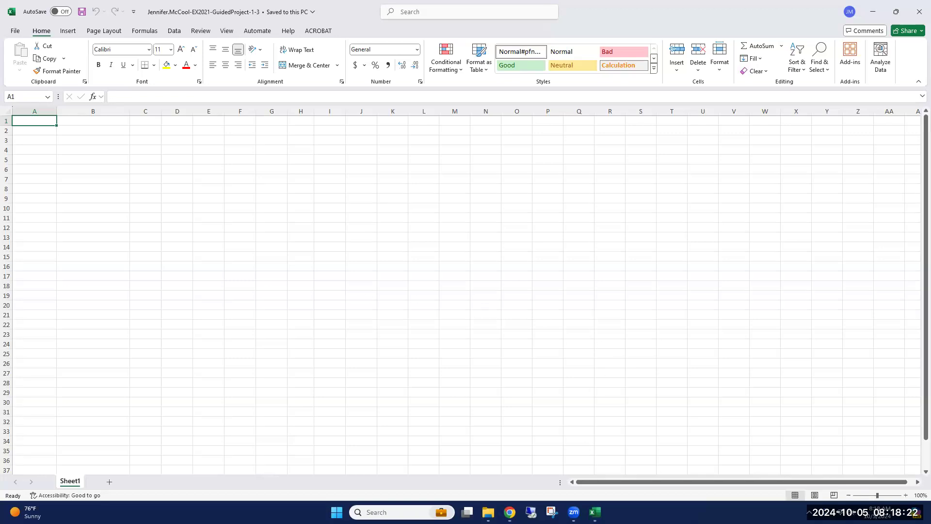
Switch to the WearEver-01 workbook in Excel, checking the Guided Project 1-3 page in Chrome along the way.
mouse_move(594, 512)
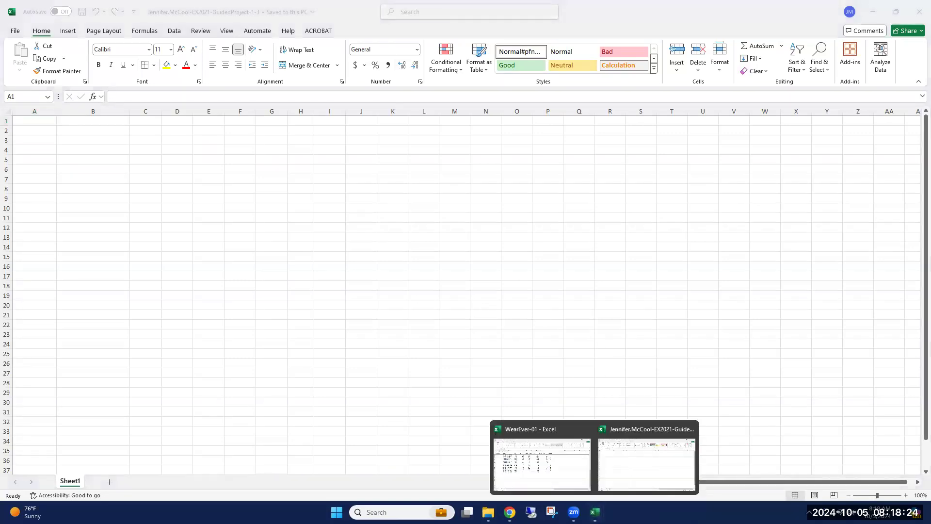
left_click(572, 467)
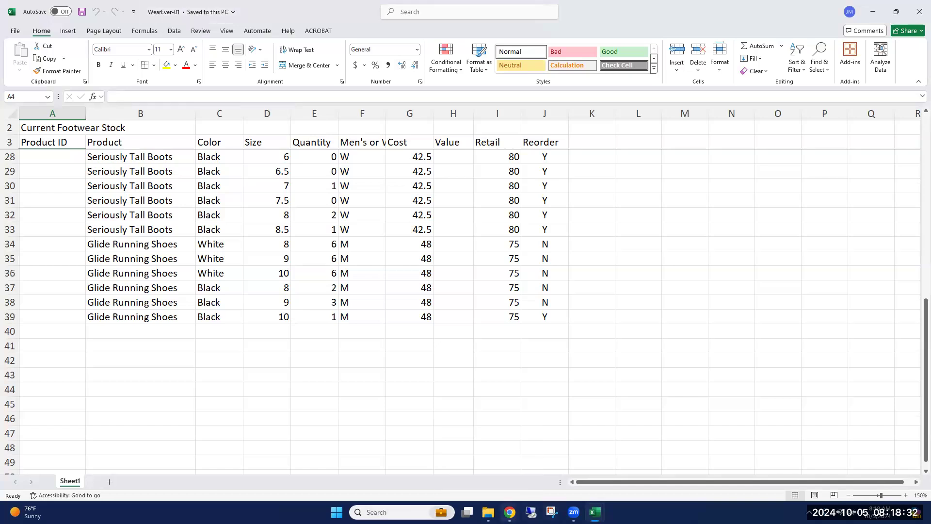
mouse_move(509, 512)
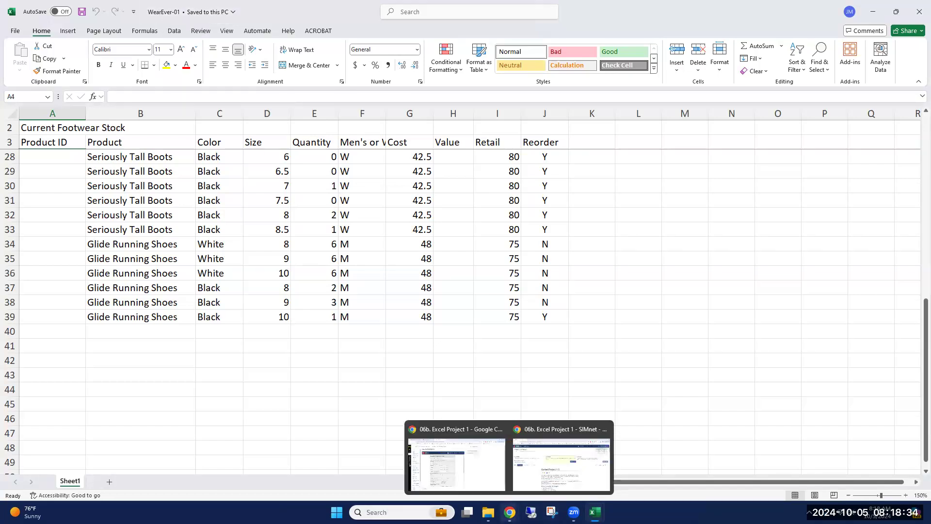
left_click(534, 479)
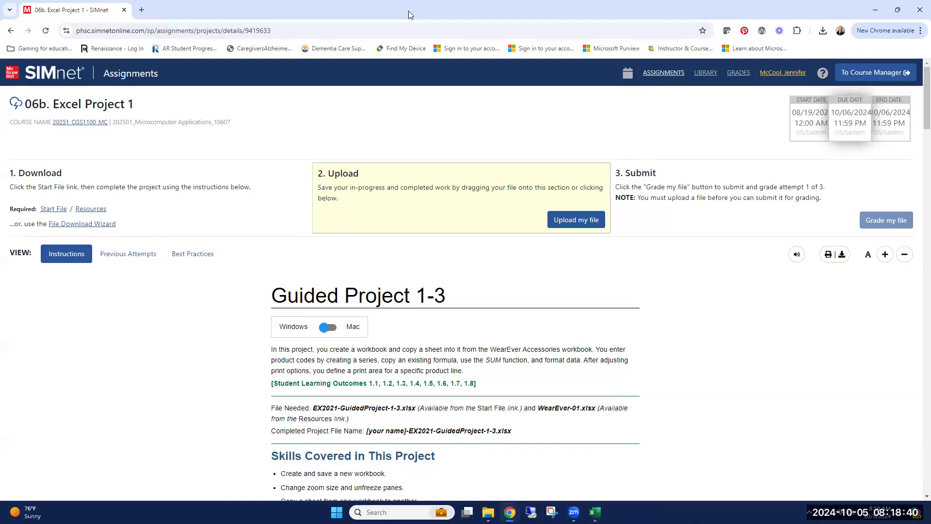
key("alt+Tab")
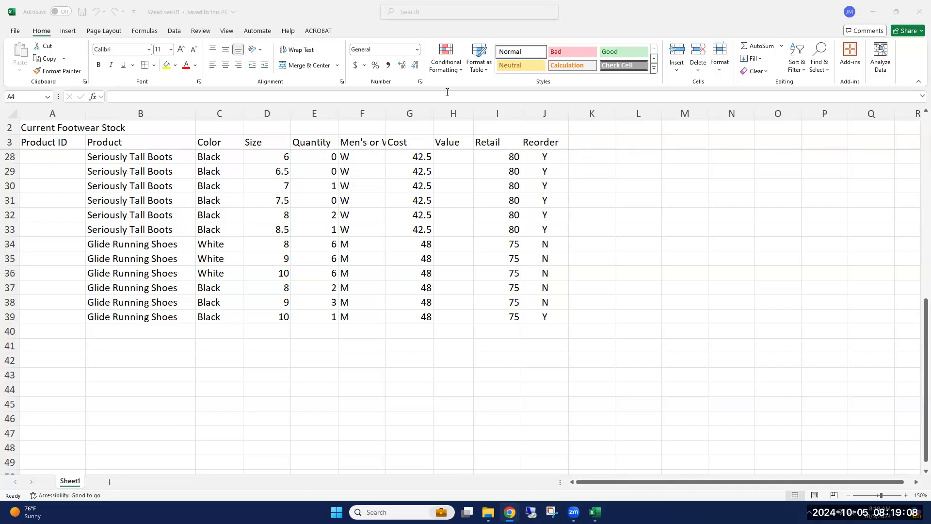
Unfreeze the panes on Sheet1 of the WearEver-01 workbook.
left_click(918, 332)
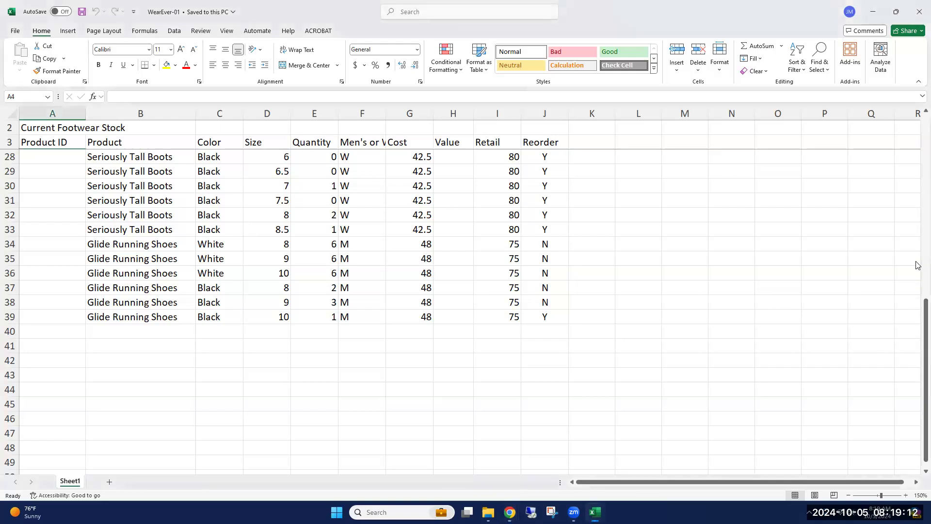
mouse_move(918, 307)
left_mouse_down()
mouse_move(918, 116)
mouse_move(918, 321)
left_mouse_up()
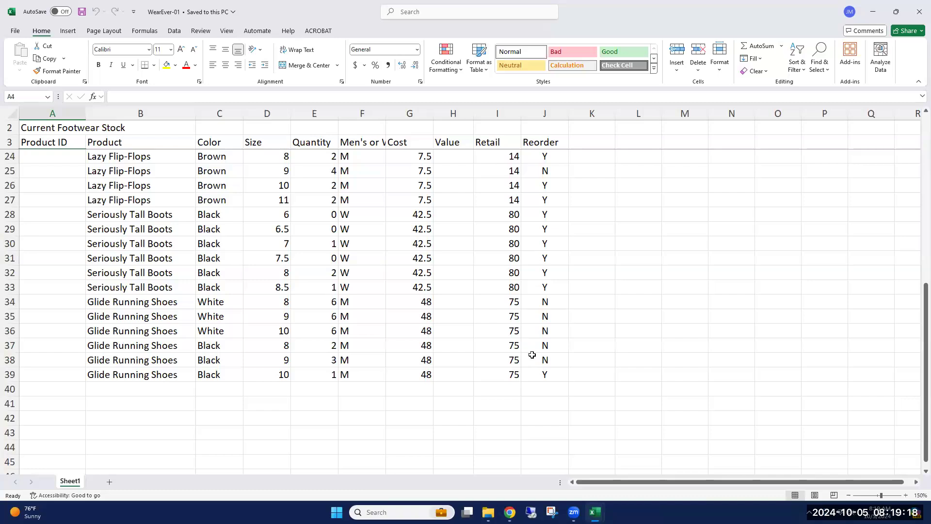
scroll(277, 199, "up", 4)
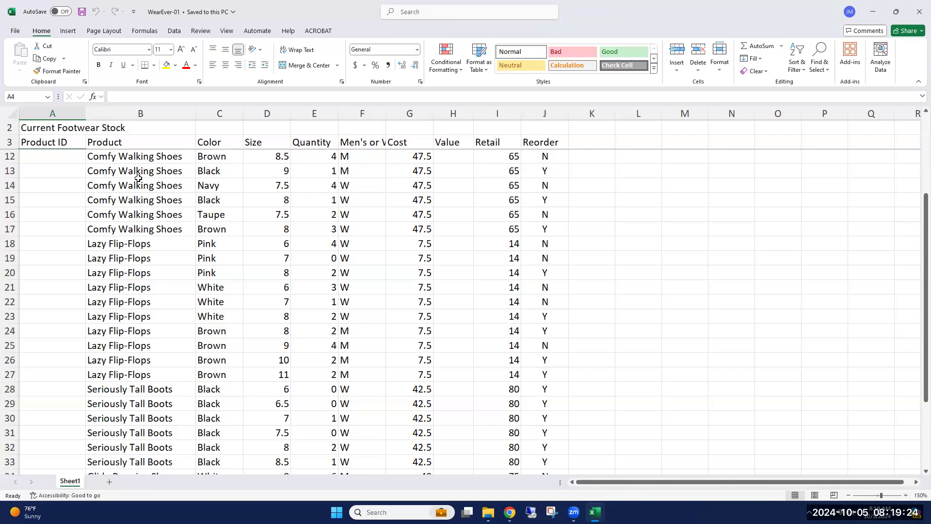
scroll(134, 186, "up", 1)
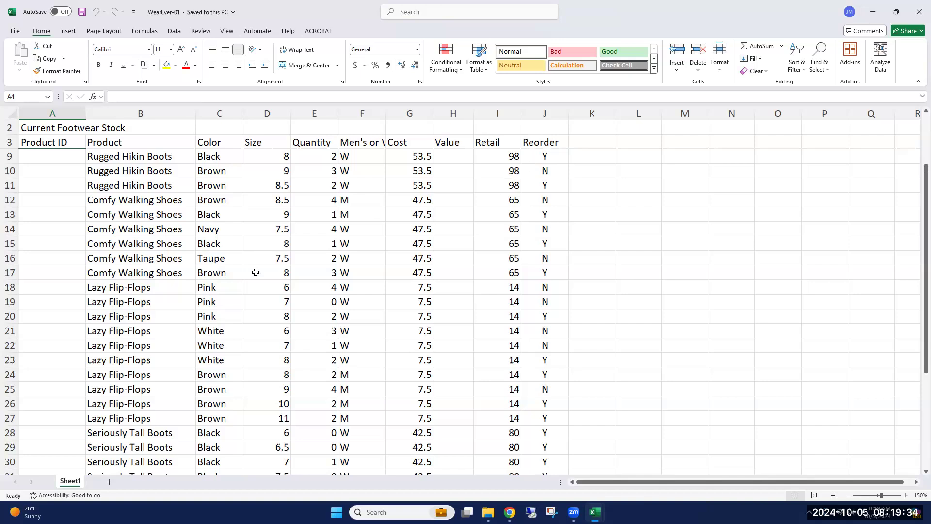
scroll(123, 235, "up", 2)
scroll(123, 231, "down", 5)
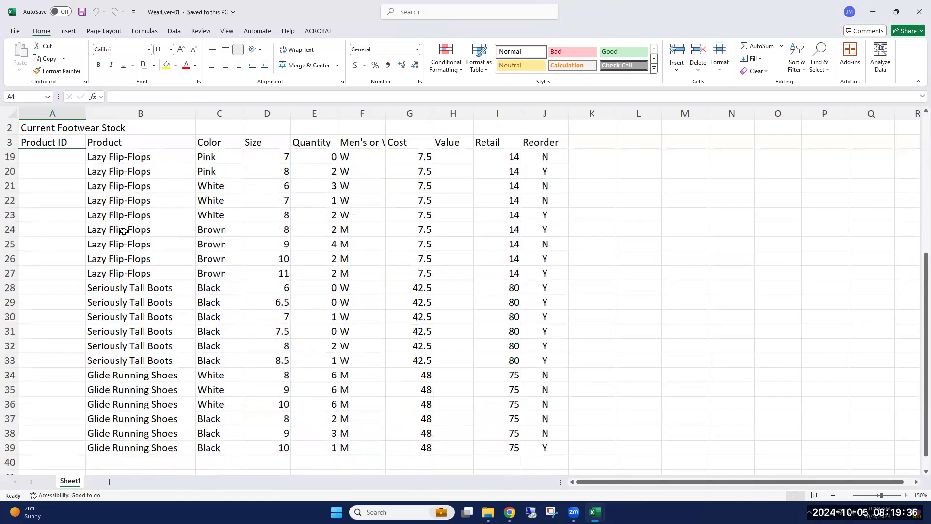
scroll(123, 232, "down", 1)
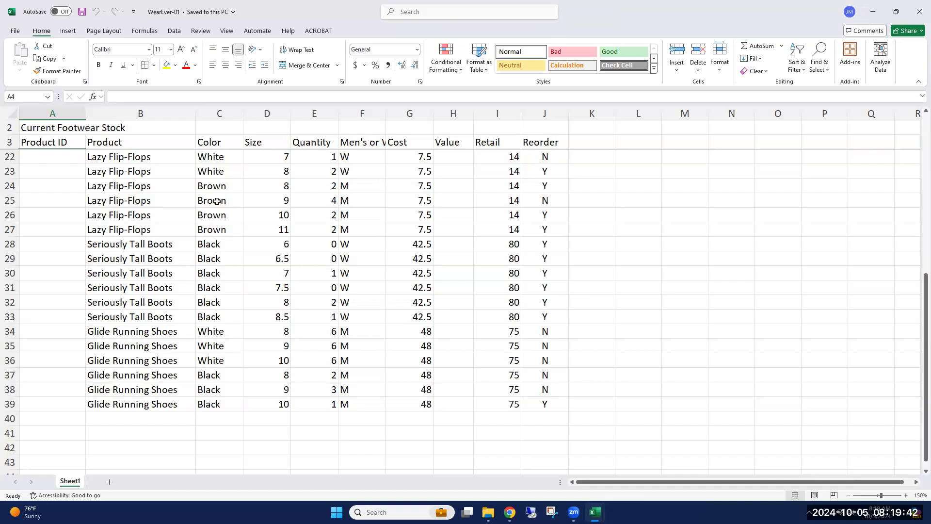
left_click(228, 31)
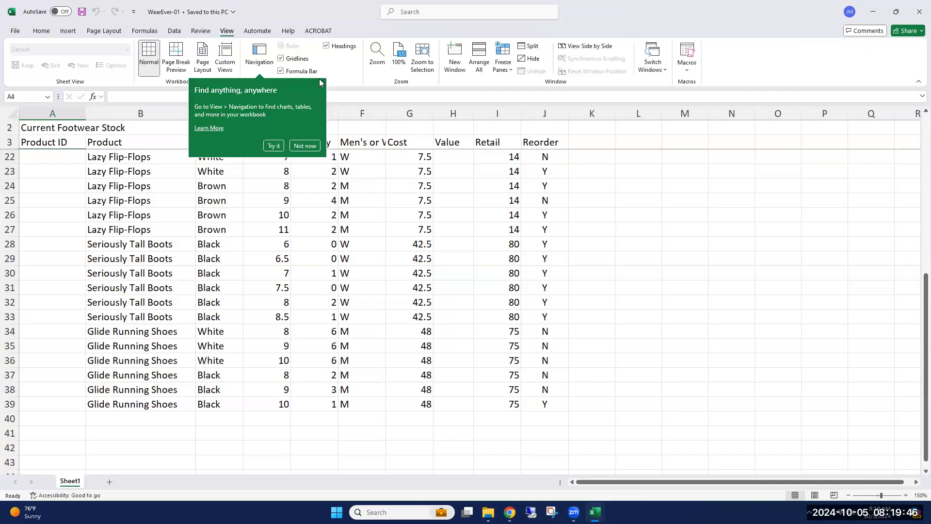
left_click(306, 146)
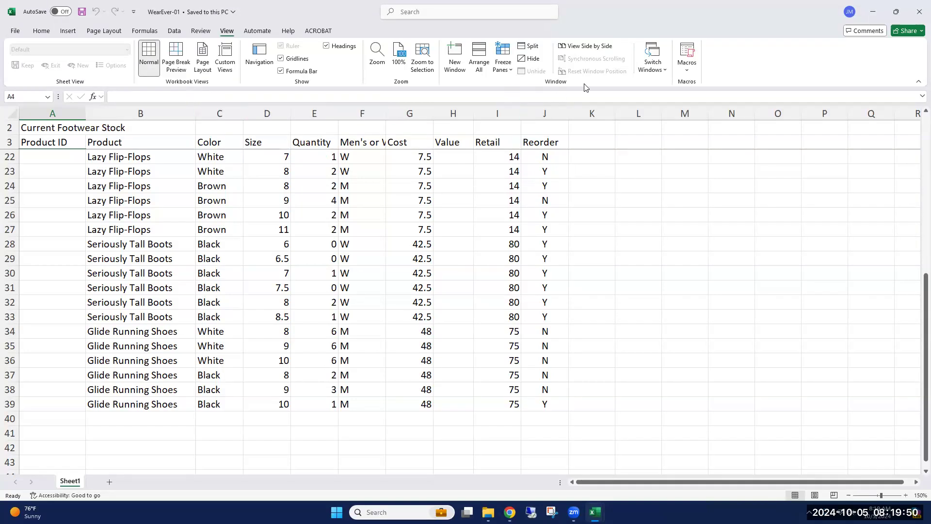
left_click(508, 71)
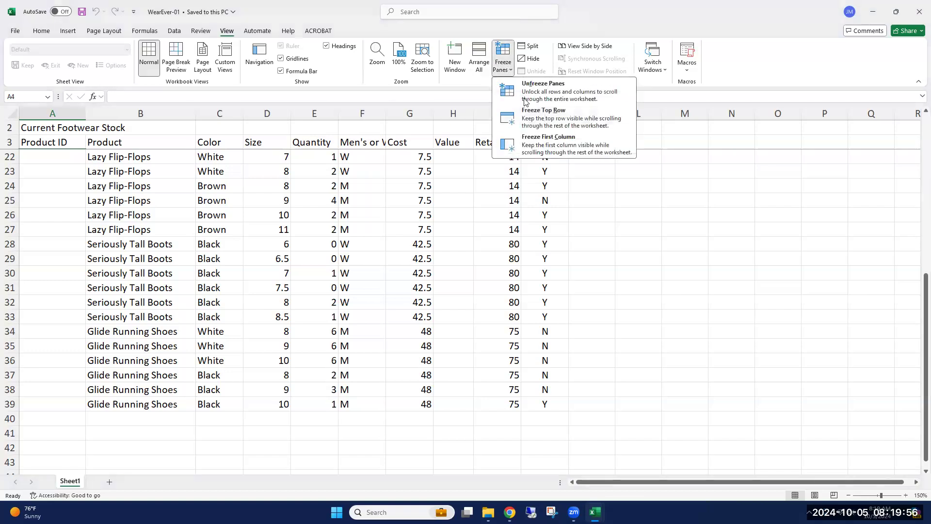
left_click(567, 86)
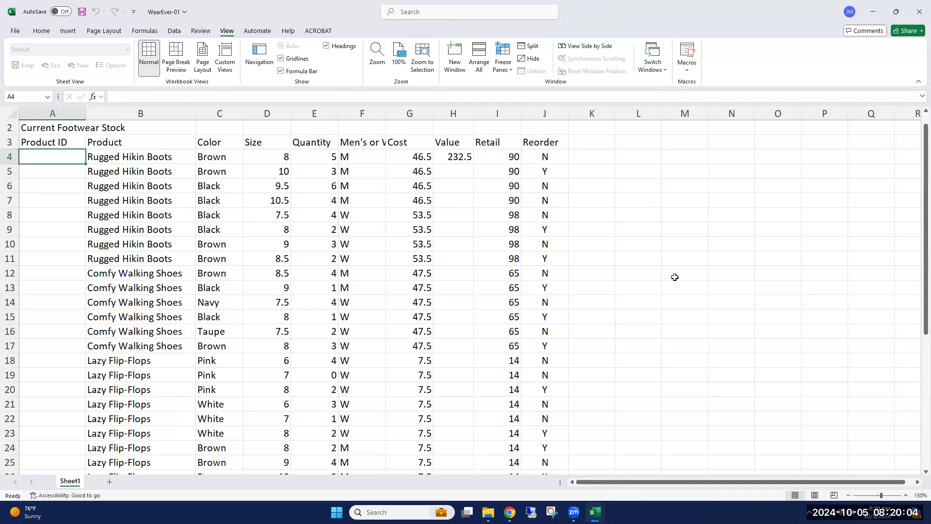
Set the zoom of the footwear stock sheet to 100%.
scroll(638, 240, "down", 6)
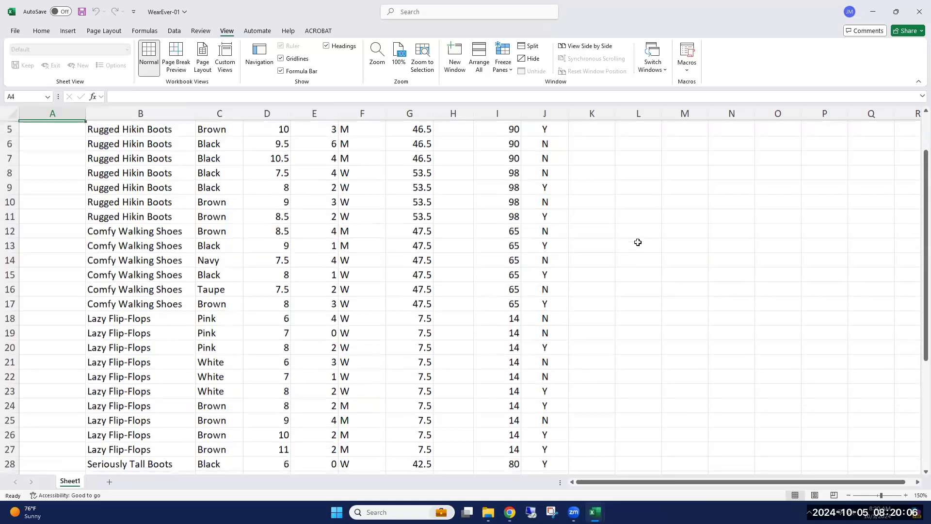
scroll(640, 252, "up", 6)
scroll(643, 263, "down", 6)
scroll(644, 263, "down", 6)
scroll(644, 262, "up", 12)
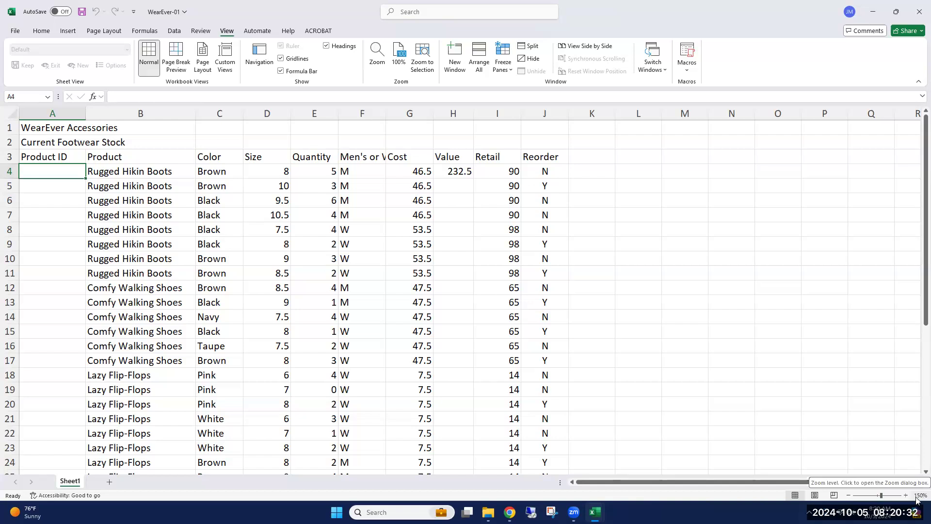
left_click(847, 496)
left_click(848, 496)
left_click(848, 496)
left_click(847, 496)
left_click(848, 496)
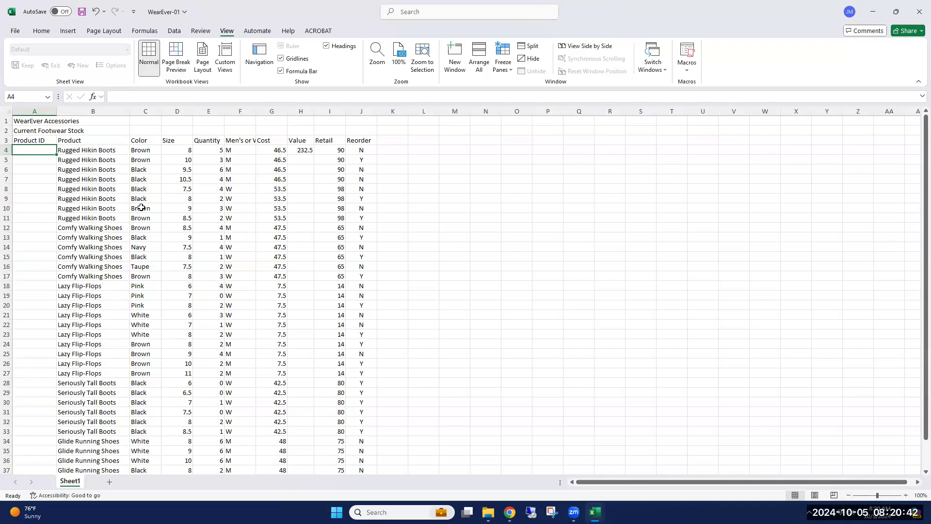
scroll(92, 315, "down", 4)
scroll(91, 323, "up", 4)
left_click(659, 72)
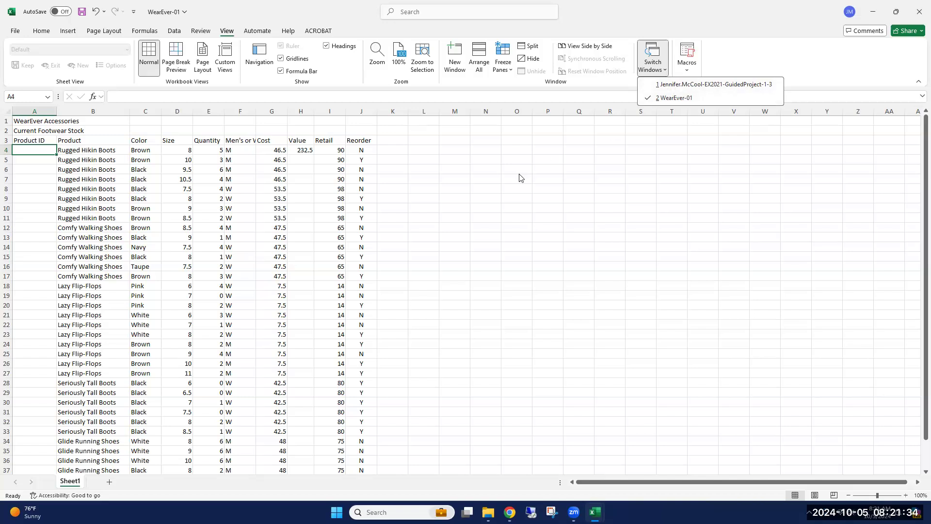
left_click(427, 167)
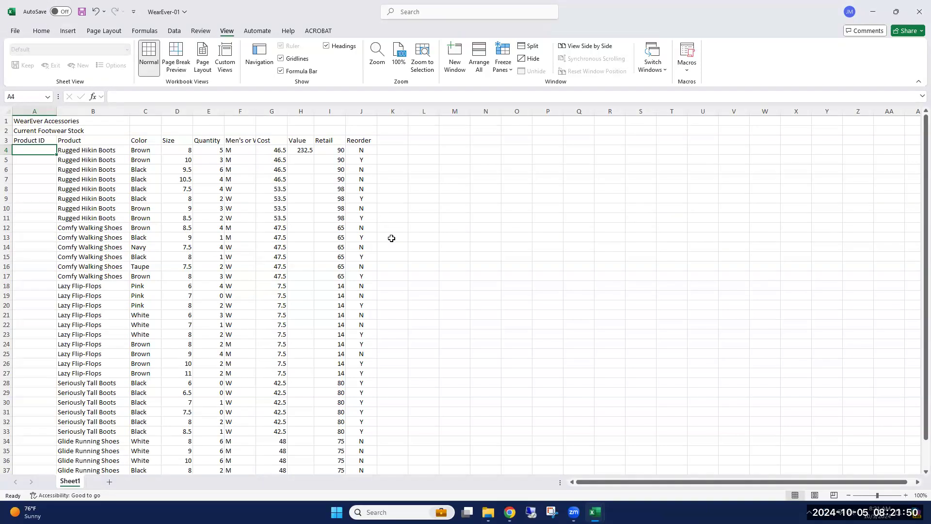
Copy Sheet1 of WearEver-01 into the EX2021-GuidedProject-1-3 workbook, placing the copy before its Sheet1.
right_click(71, 482)
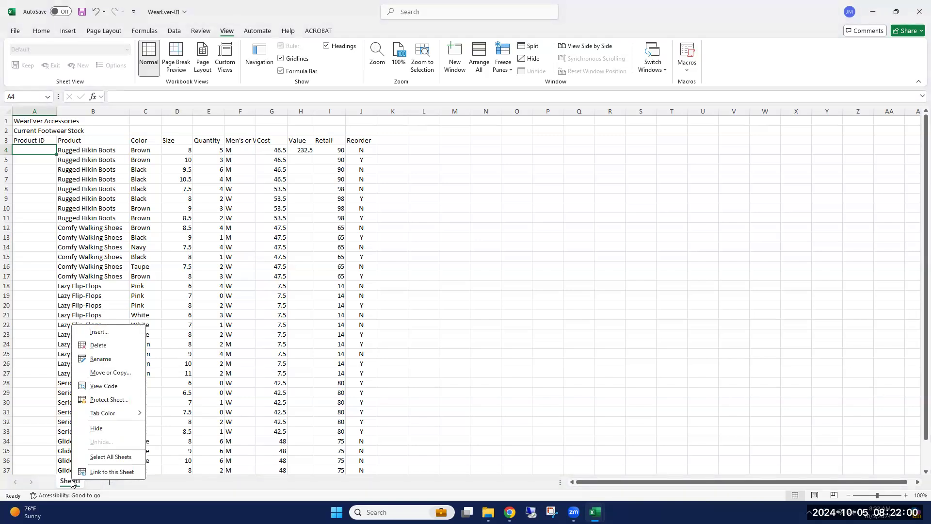
left_click(111, 373)
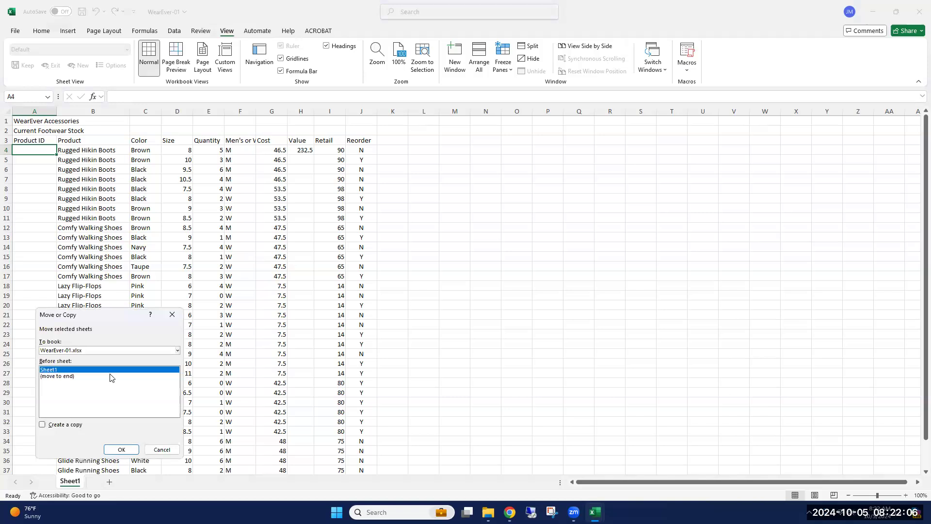
left_click(178, 351)
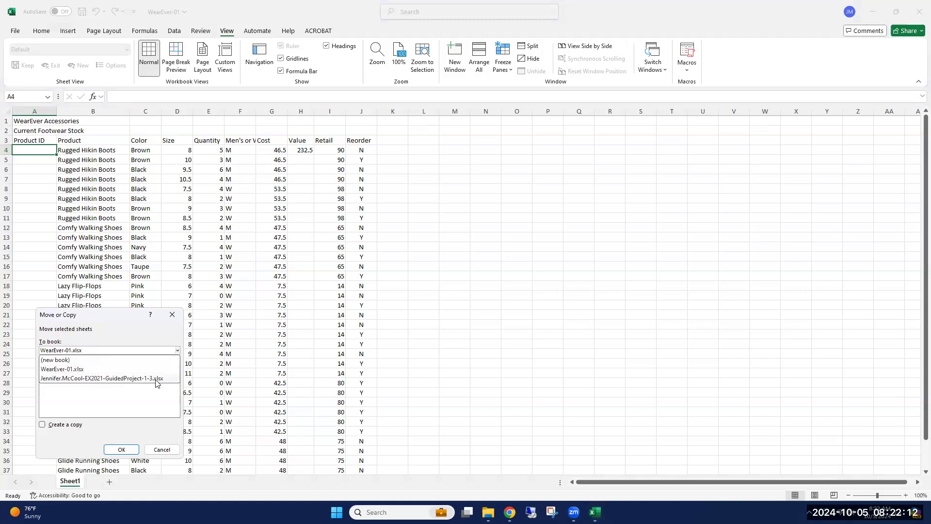
left_click(108, 379)
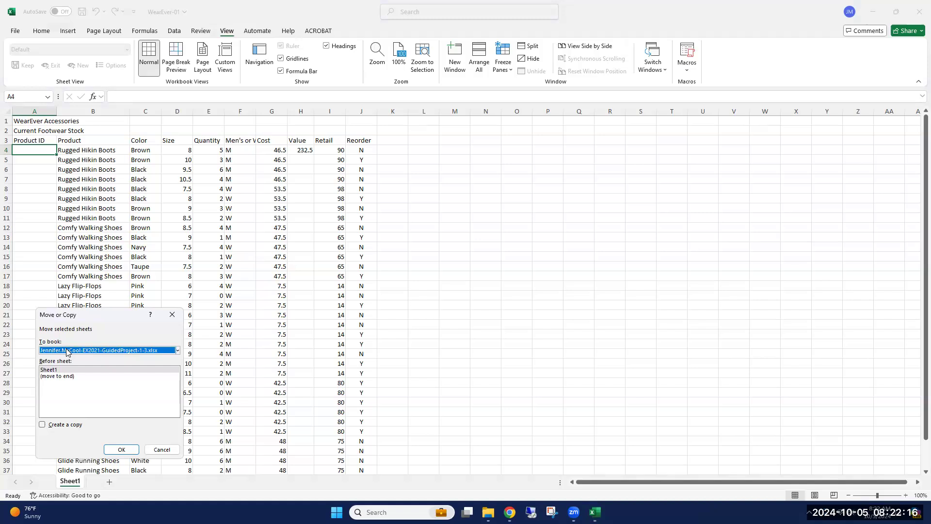
left_click(42, 425)
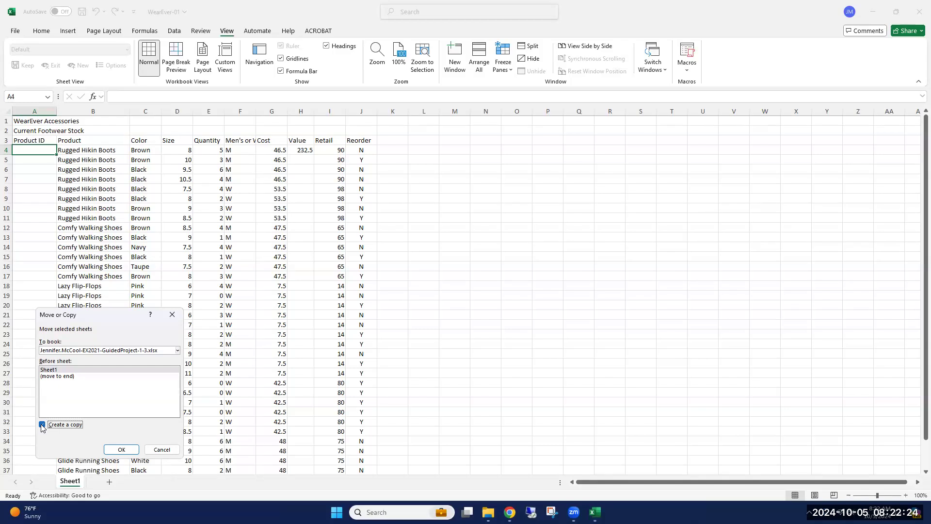
left_click(122, 450)
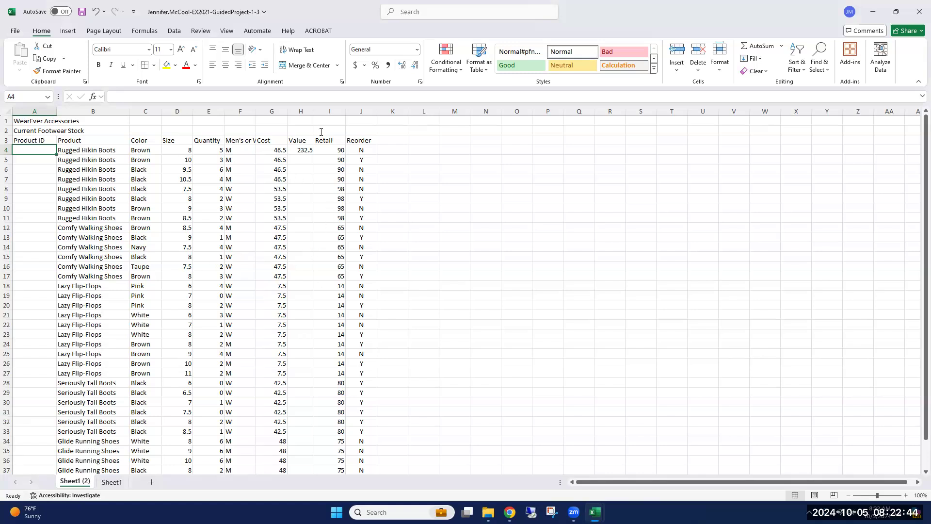
Switch back to the WearEver-01 workbook and close it without saving the changes.
left_click(226, 32)
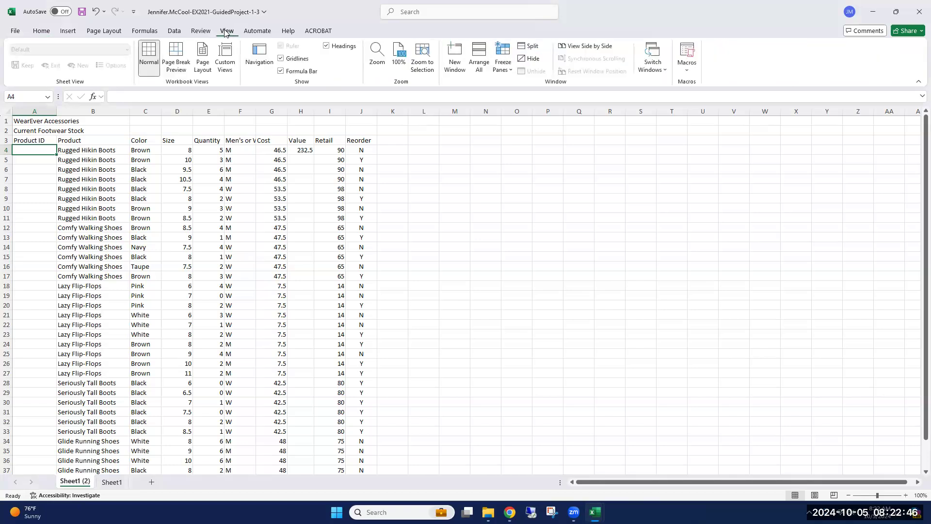
left_click(661, 68)
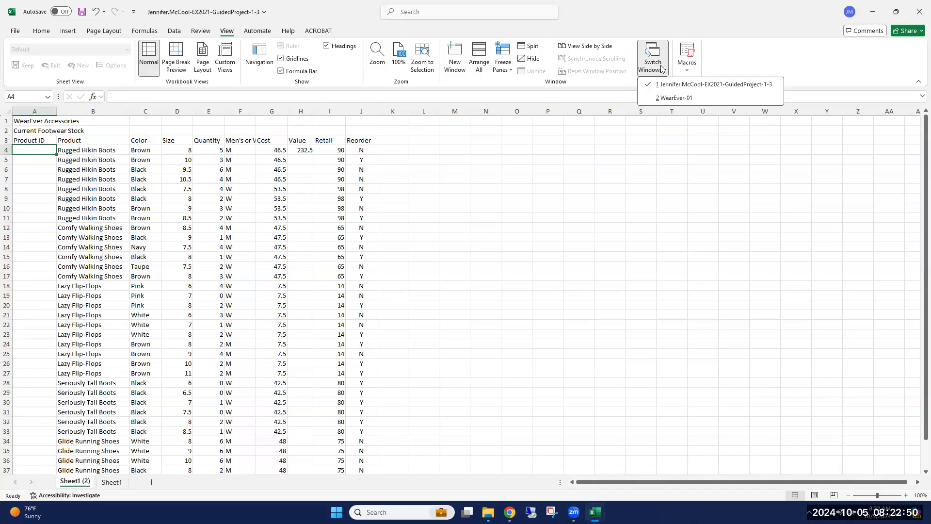
left_click(677, 97)
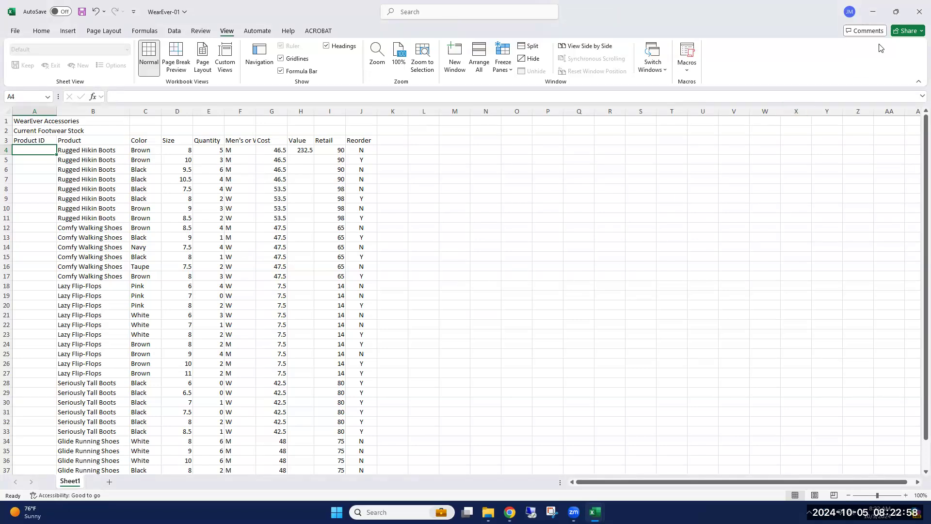
left_click(920, 11)
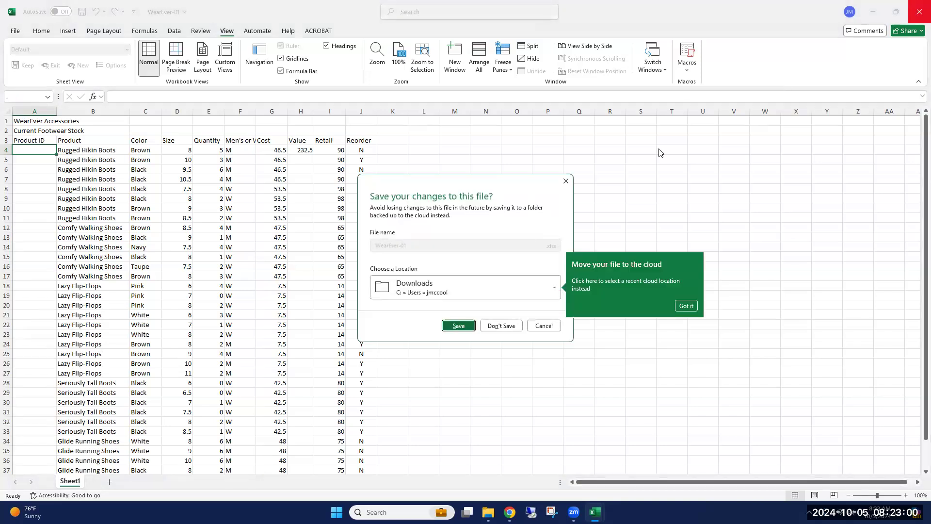
left_click(500, 324)
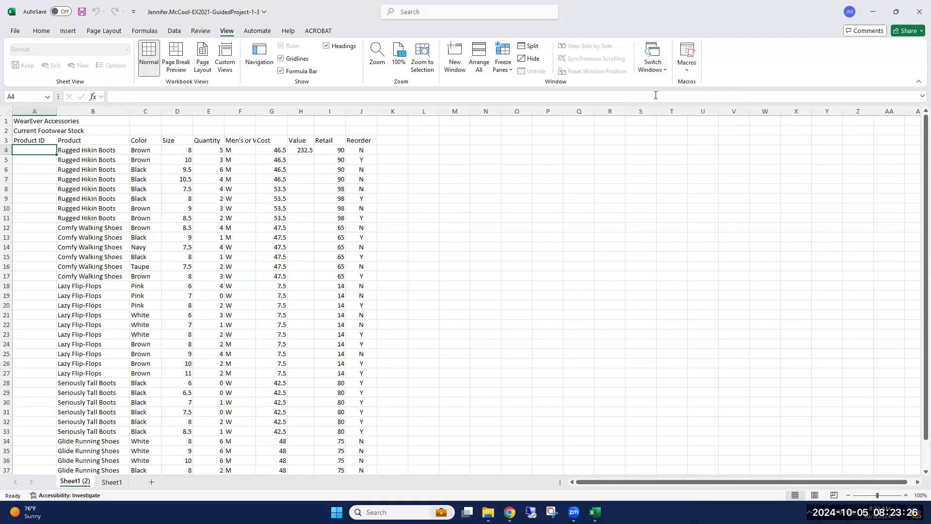
Check which workbook windows are still open.
left_click(654, 68)
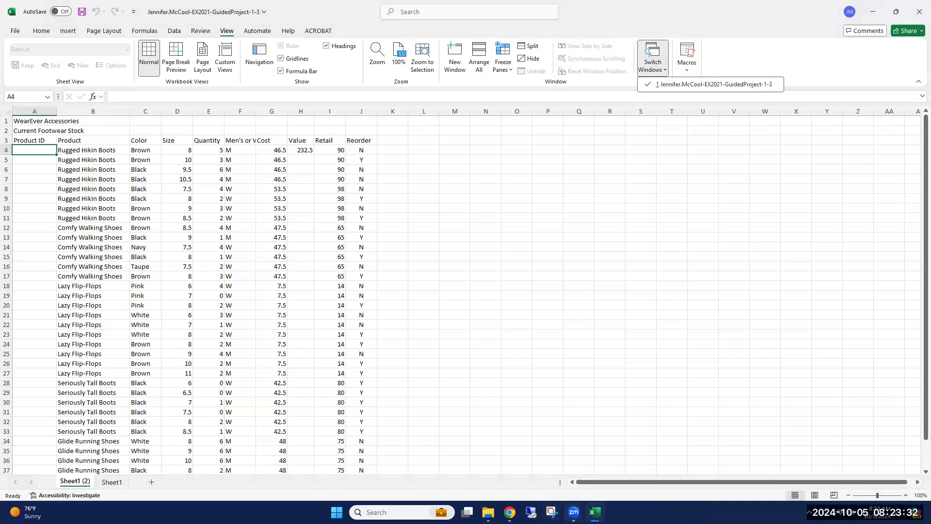
mouse_move(595, 512)
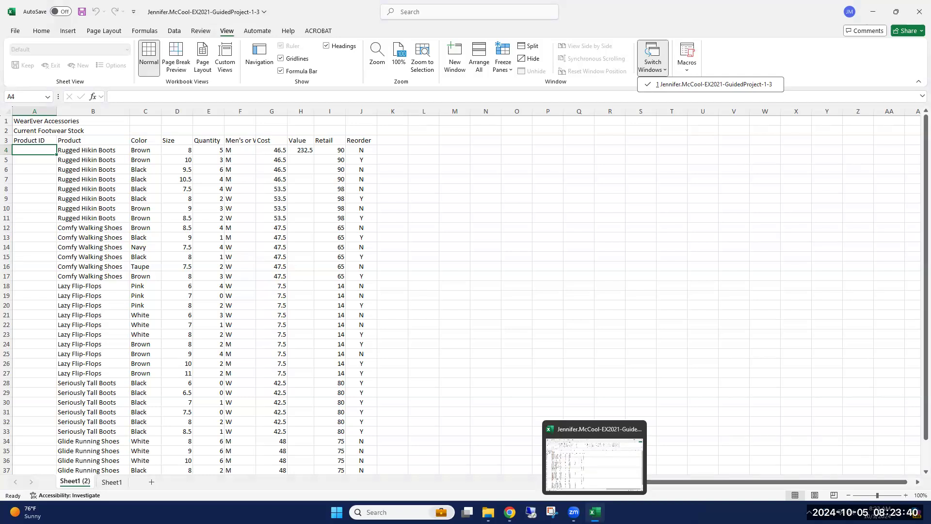
left_click(725, 42)
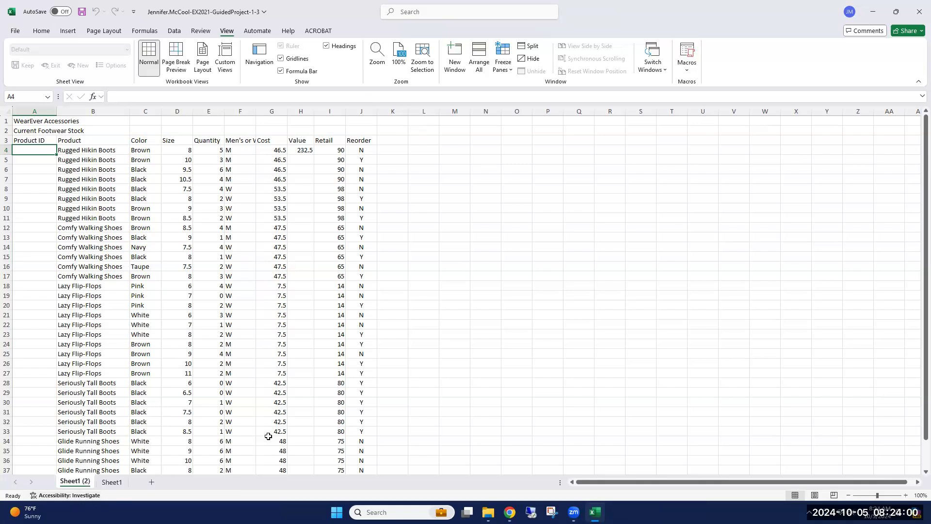
Rename the copied sheet Sheet1 (2) as Inventory.
double_click(75, 482)
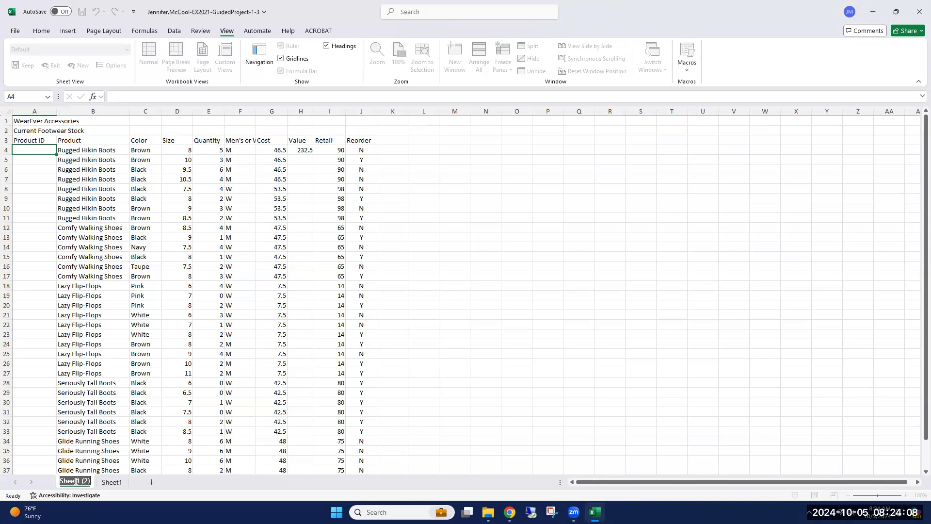
type("In")
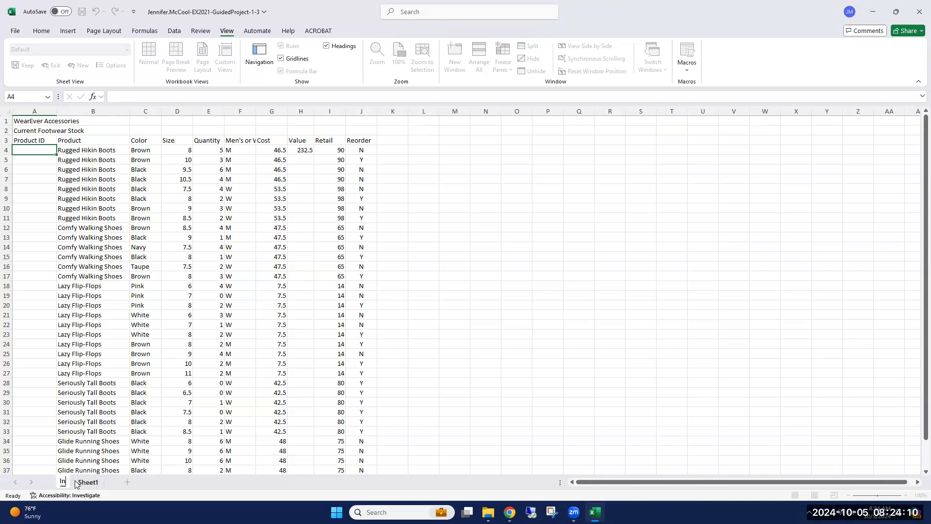
type("verntory")
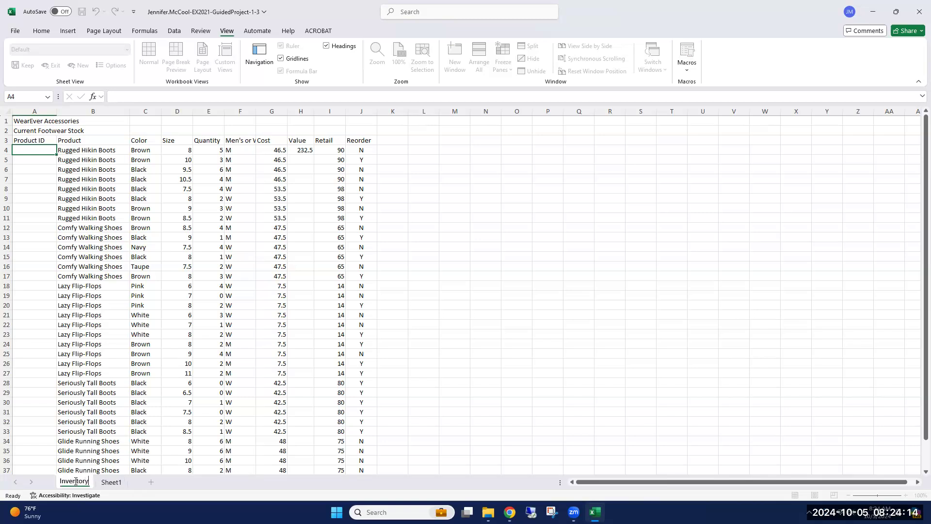
key("Return")
key("Return")
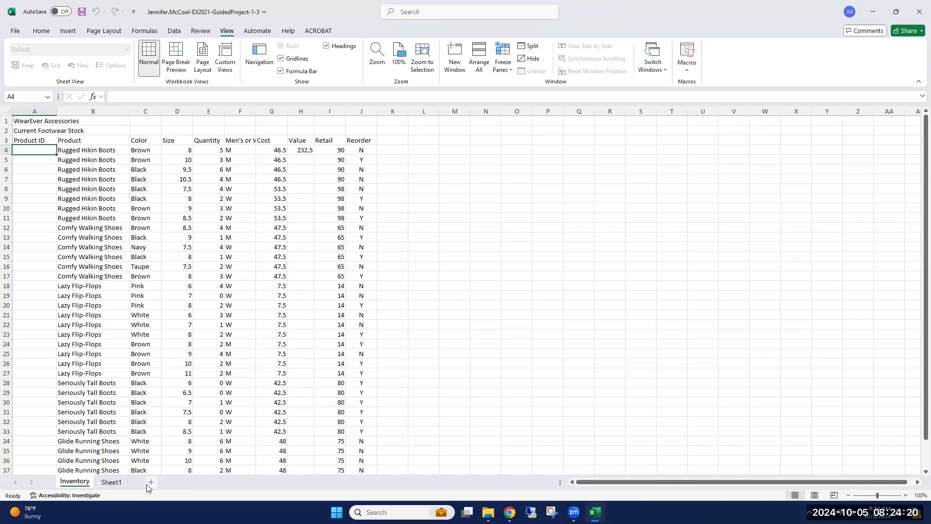
Delete the blank Sheet1 from the project workbook and confirm its permanent removal.
right_click(111, 486)
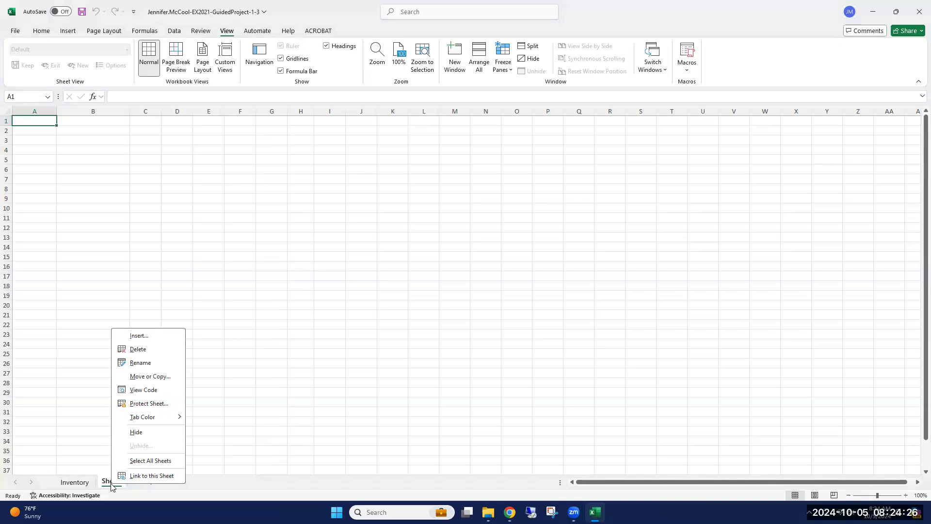
left_click(138, 353)
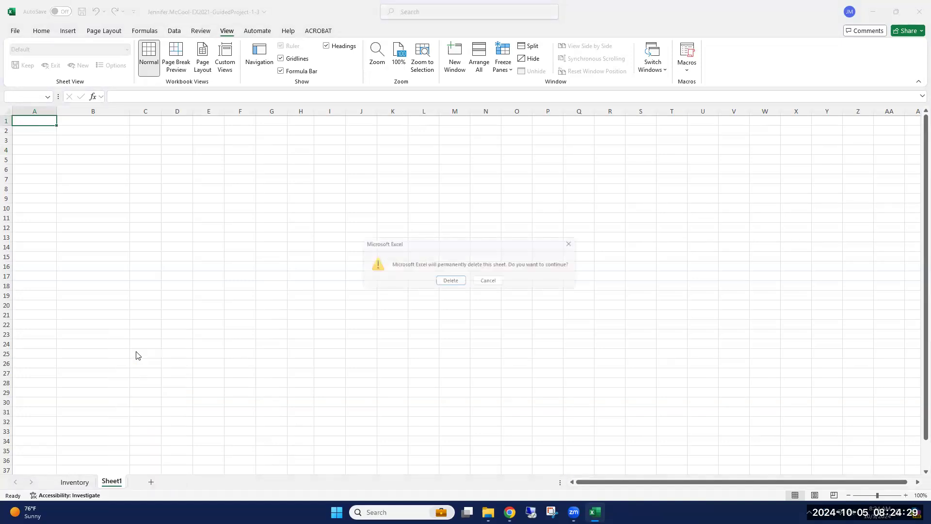
left_click(450, 280)
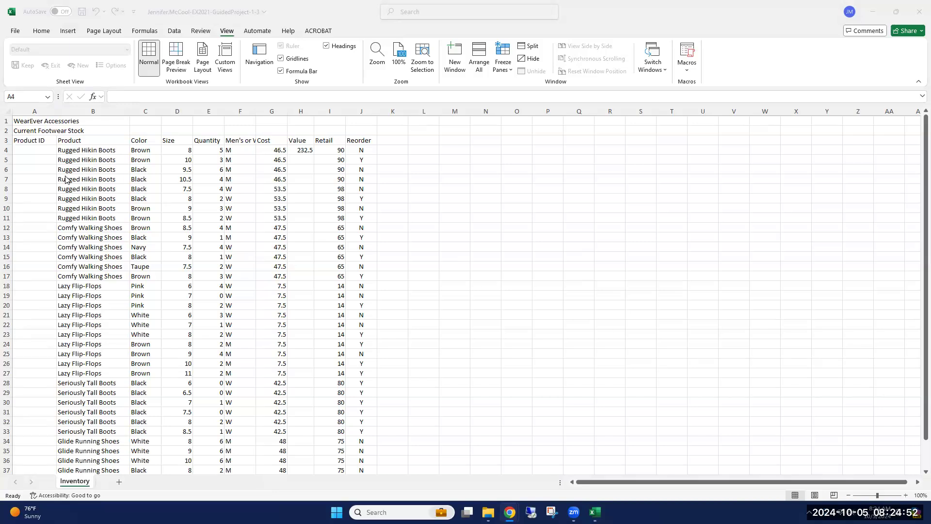
left_click(29, 149)
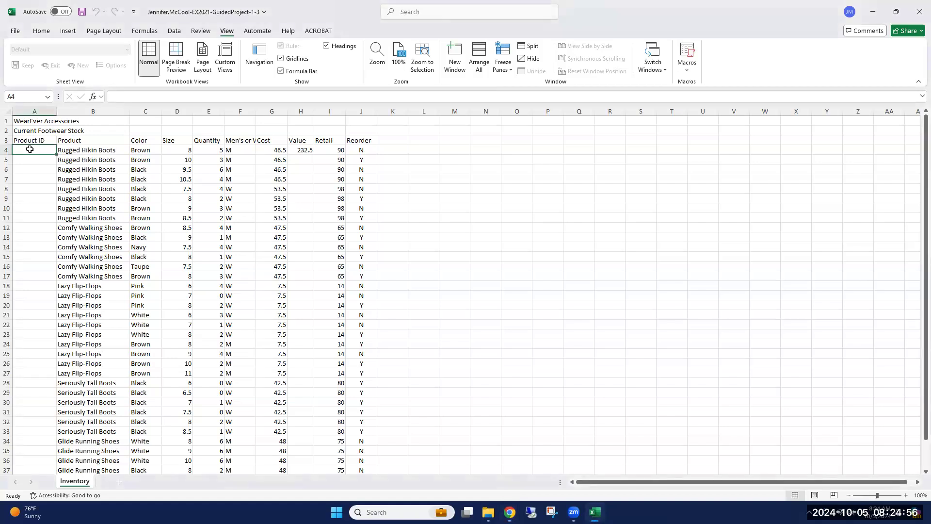
left_click(411, 171)
left_click(435, 276)
left_click(484, 217)
left_click(36, 178)
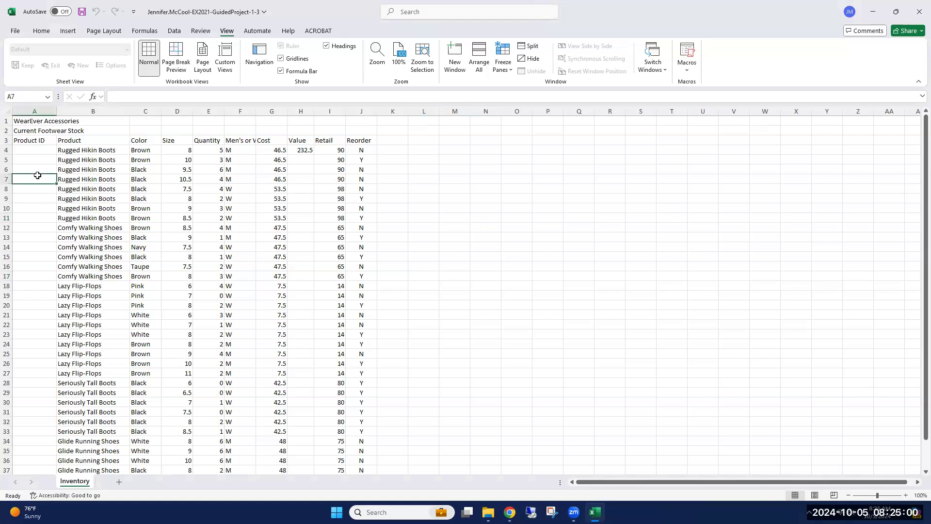
left_click(36, 162)
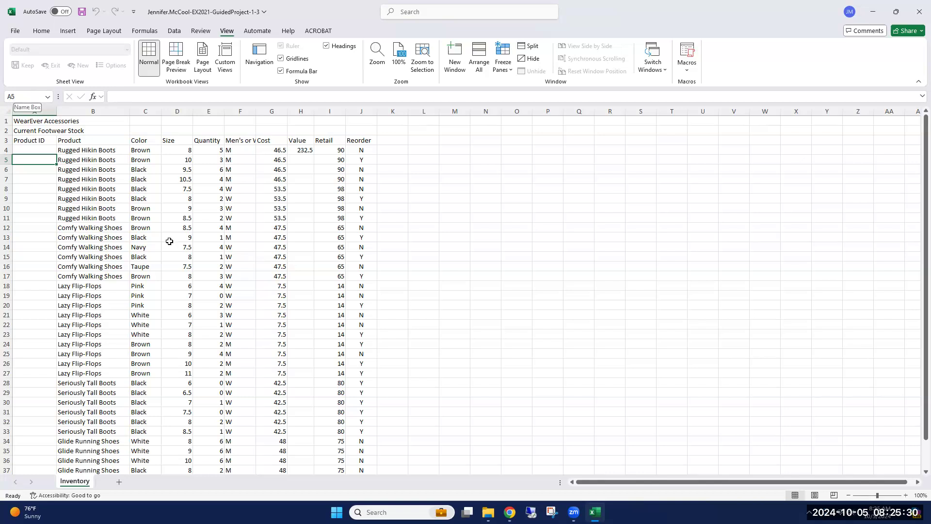
left_click(496, 284)
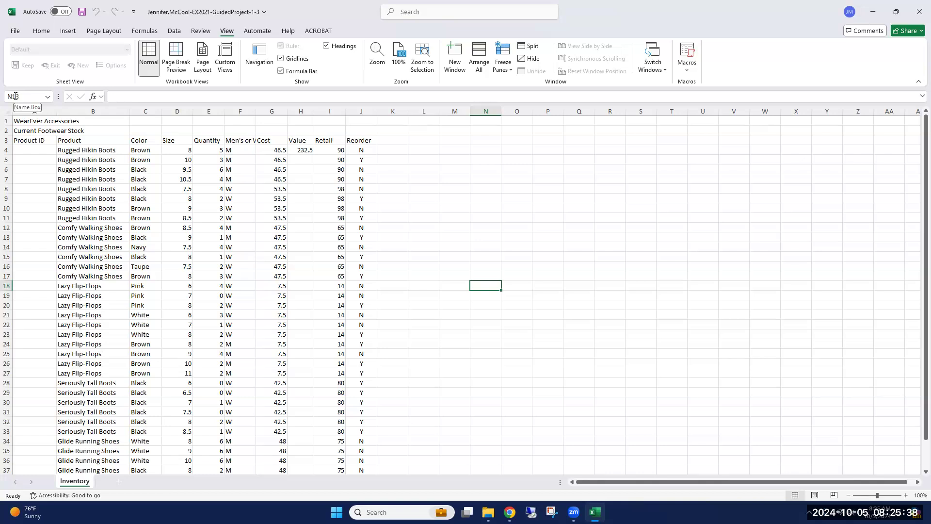
left_click(22, 159)
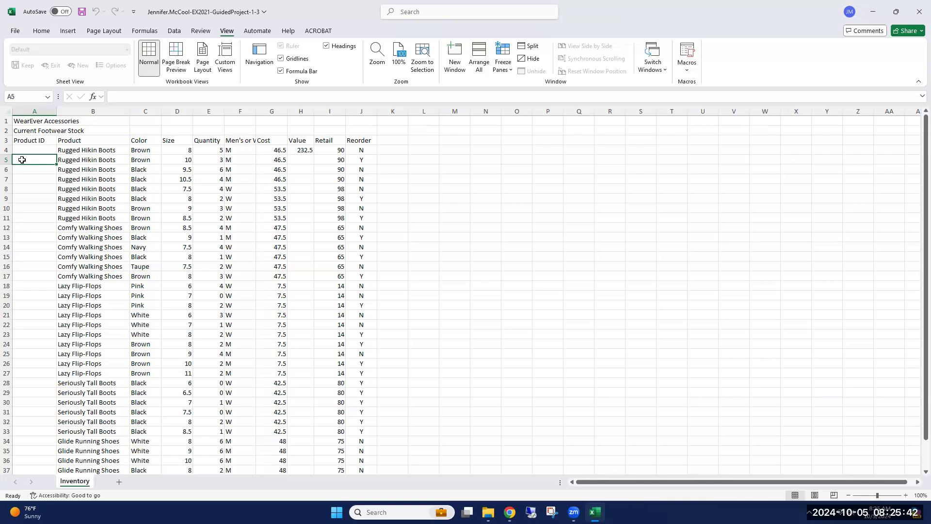
left_click(43, 142)
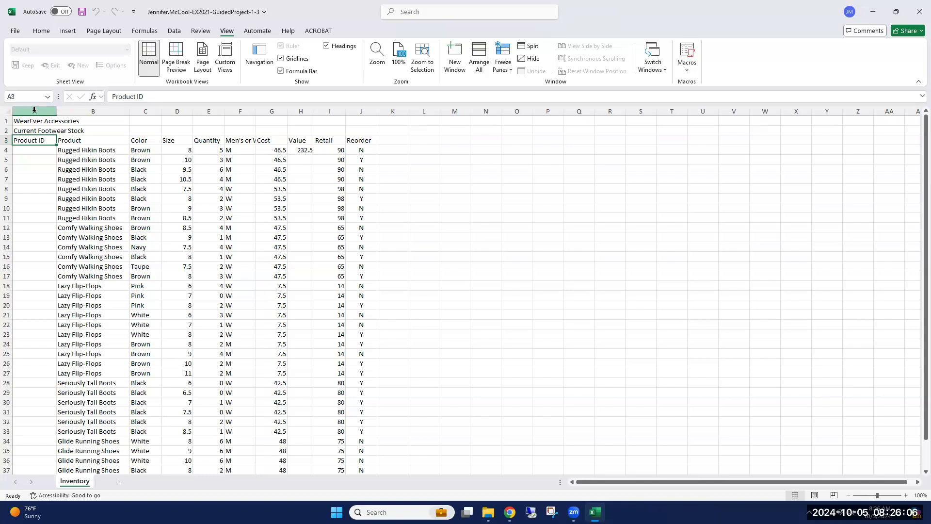
Enter WEA001 in cell A4 as the first product ID on the Inventory sheet.
left_click(37, 148)
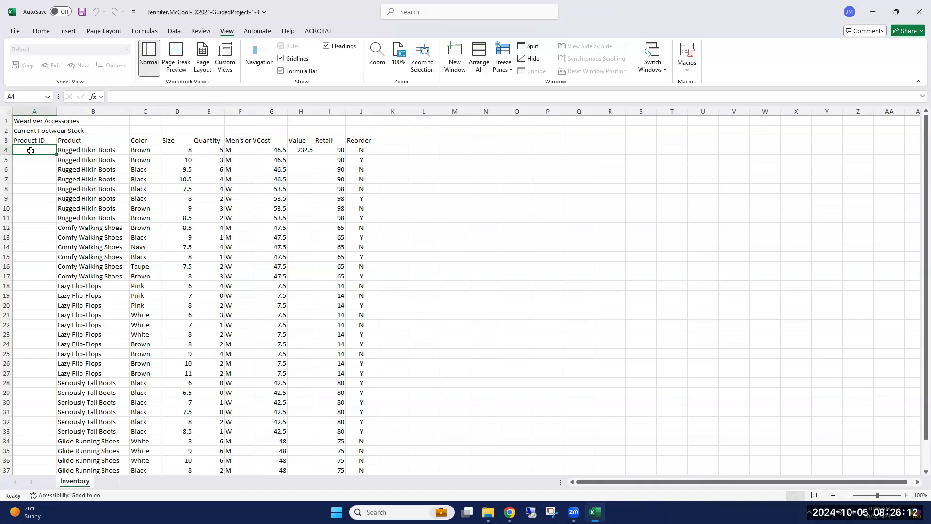
type("WEA")
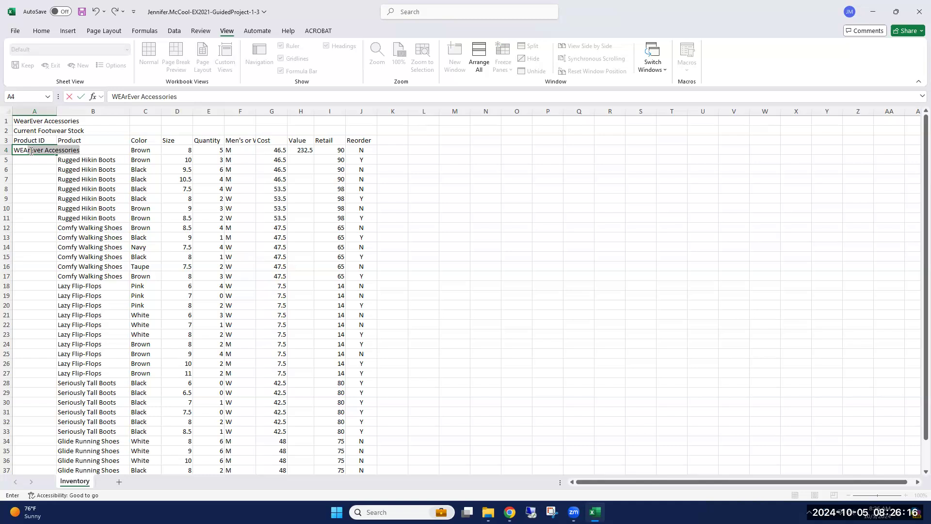
type("001")
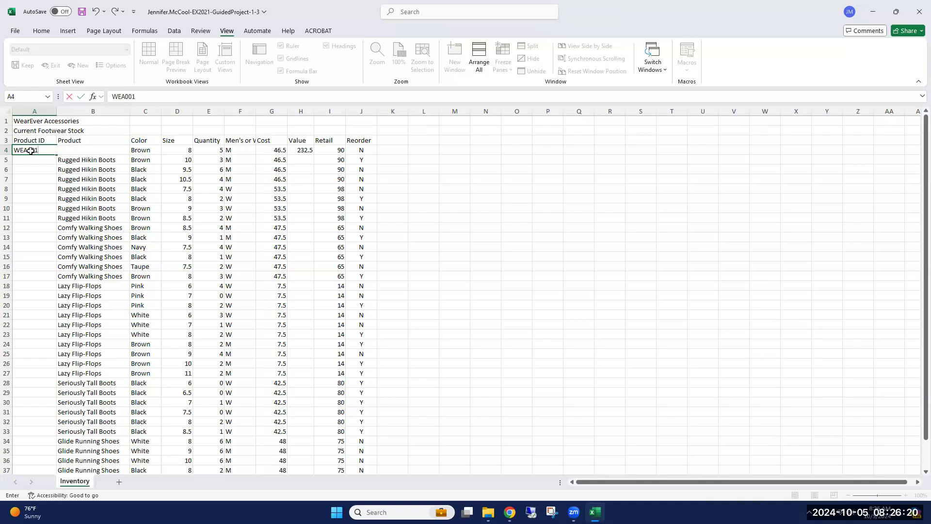
key("Return")
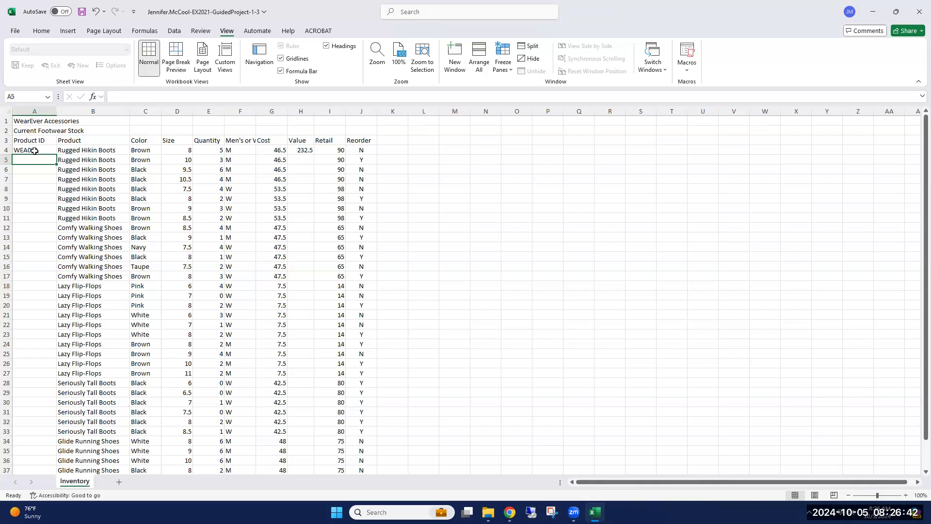
Fill the product ID series from A4 down the Product ID column to the last row of stock data.
left_click(36, 152)
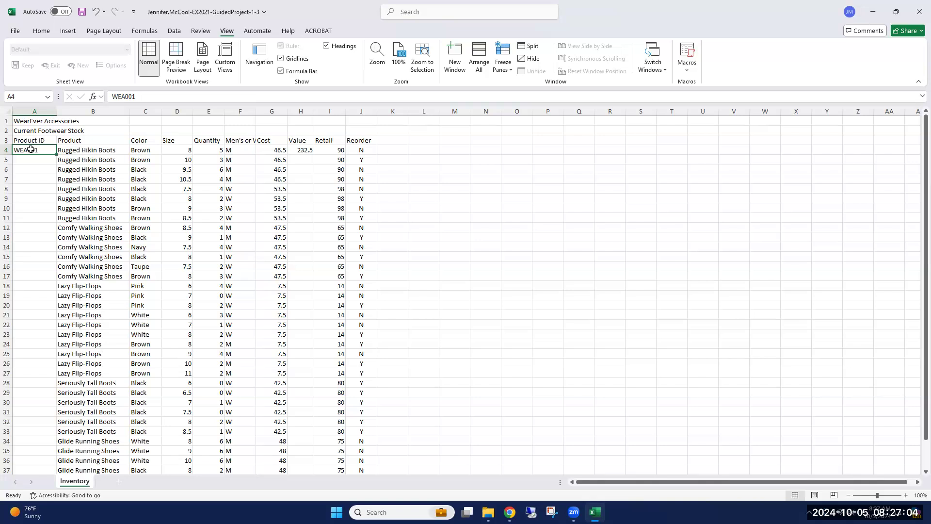
left_click_drag(33, 149, 186, 186)
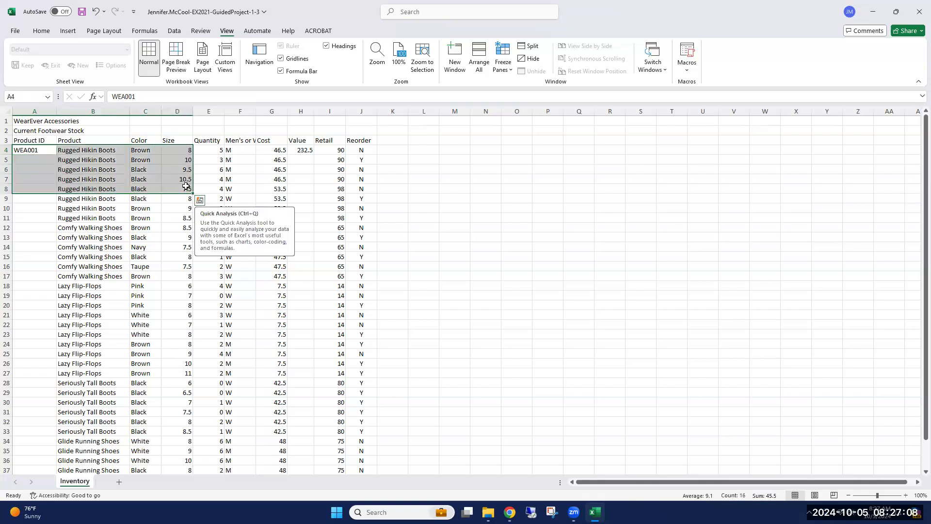
left_click(32, 149)
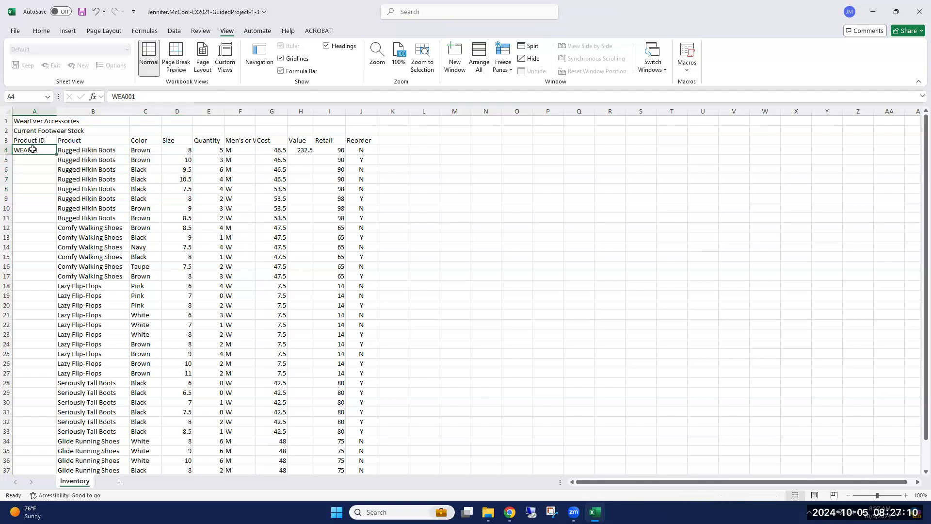
mouse_move(47, 147)
left_mouse_down()
mouse_move(60, 150)
mouse_move(43, 152)
left_mouse_up()
double_click(55, 153)
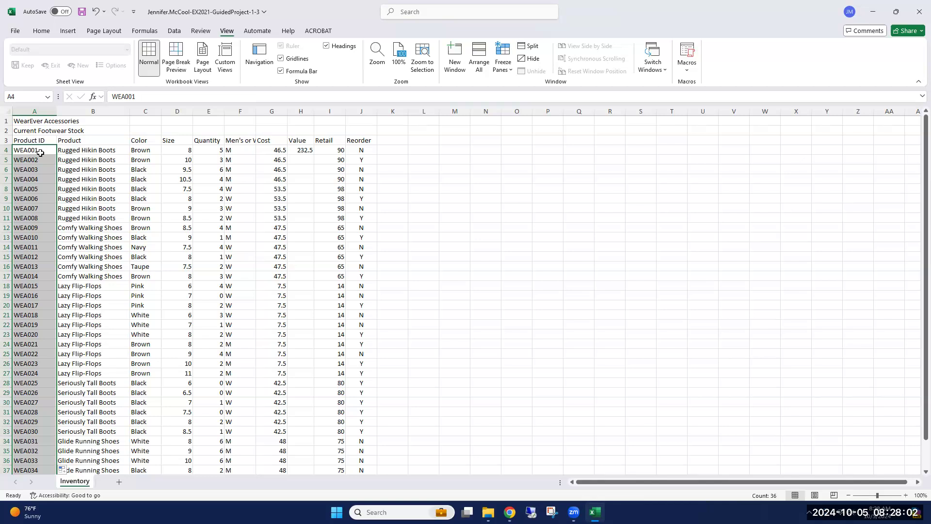
Delete the entire Reorder column (column J) from the Inventory sheet.
scroll(37, 194, "down", 3)
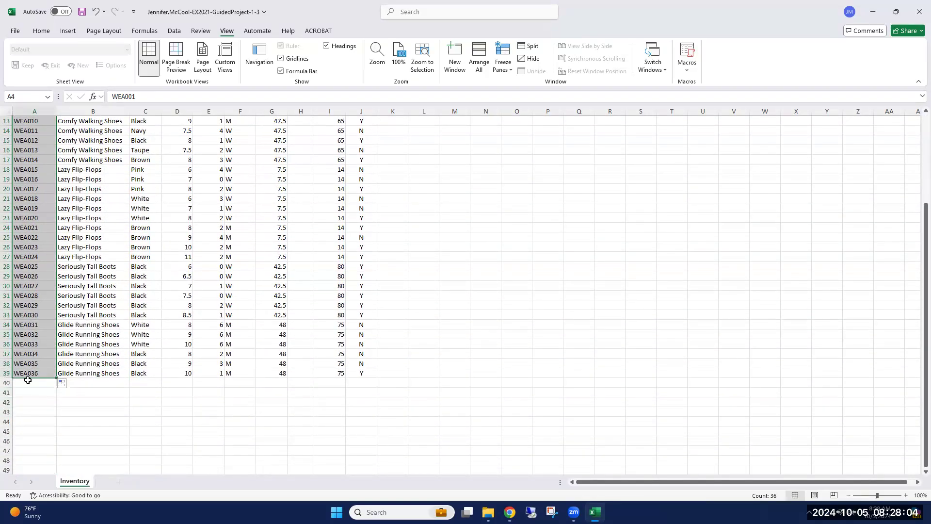
scroll(22, 380, "up", 4)
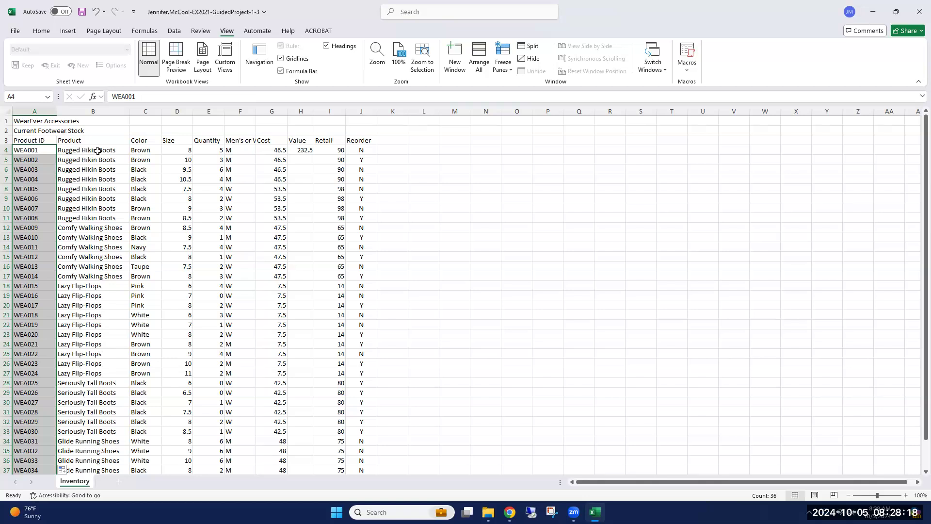
left_click(109, 140)
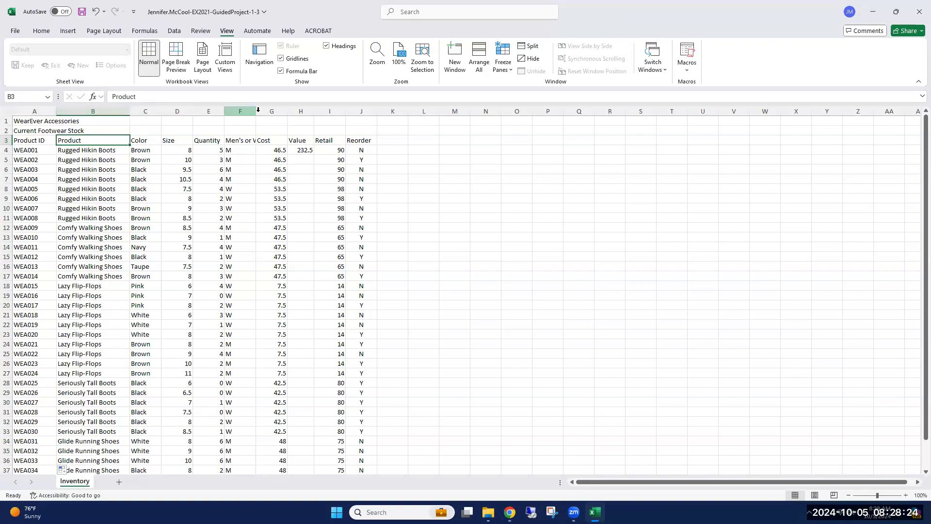
left_click(361, 110)
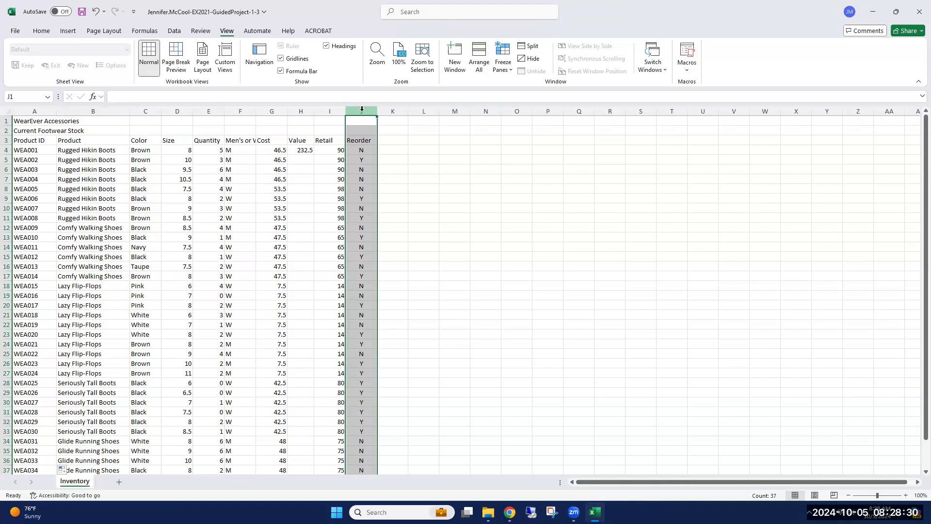
right_click(362, 110)
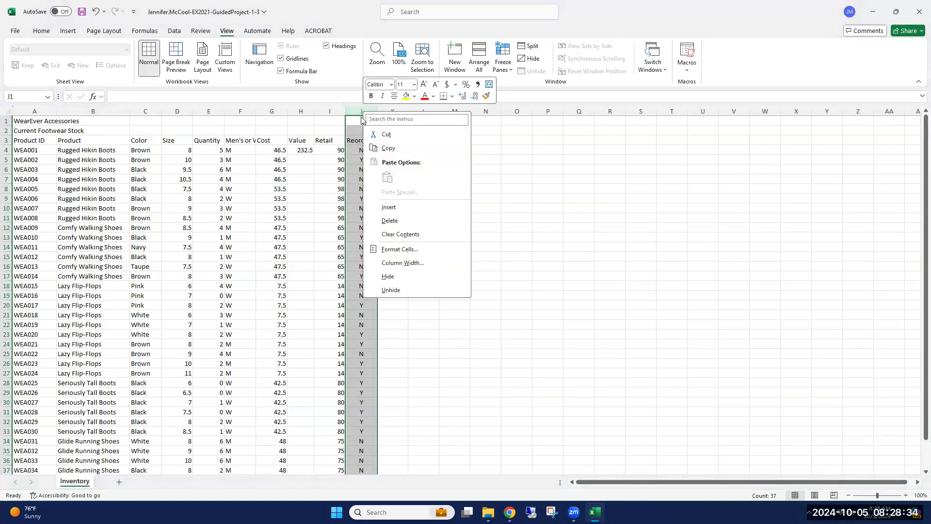
left_click(389, 221)
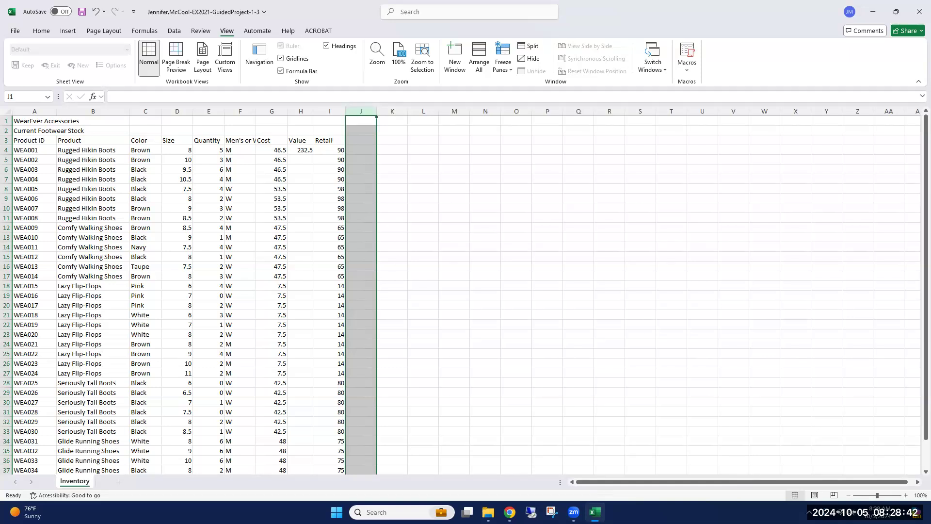
key("alt+Tab")
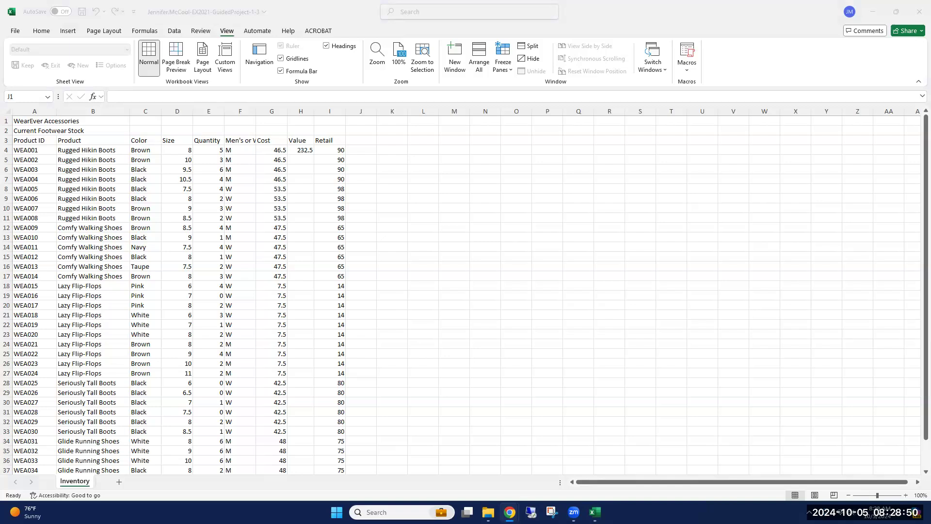
Try a cost of 50 in G4 to test the Value formula in H4, and undo the change.
key("ctrl+space")
left_click(296, 149)
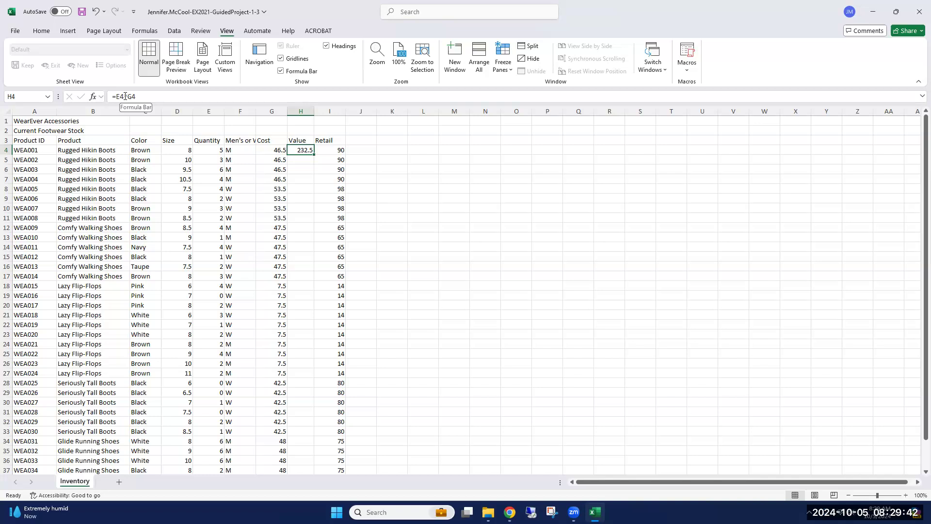
left_click(275, 150)
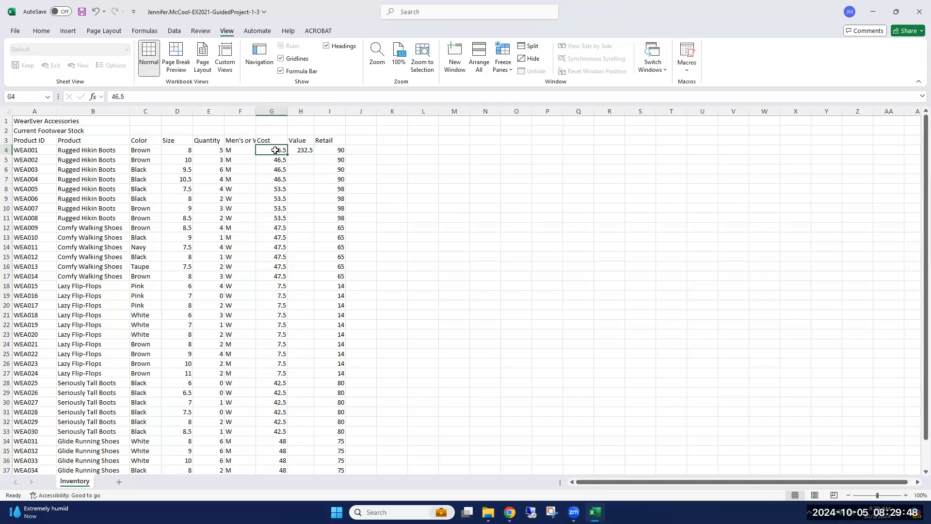
left_click(303, 150)
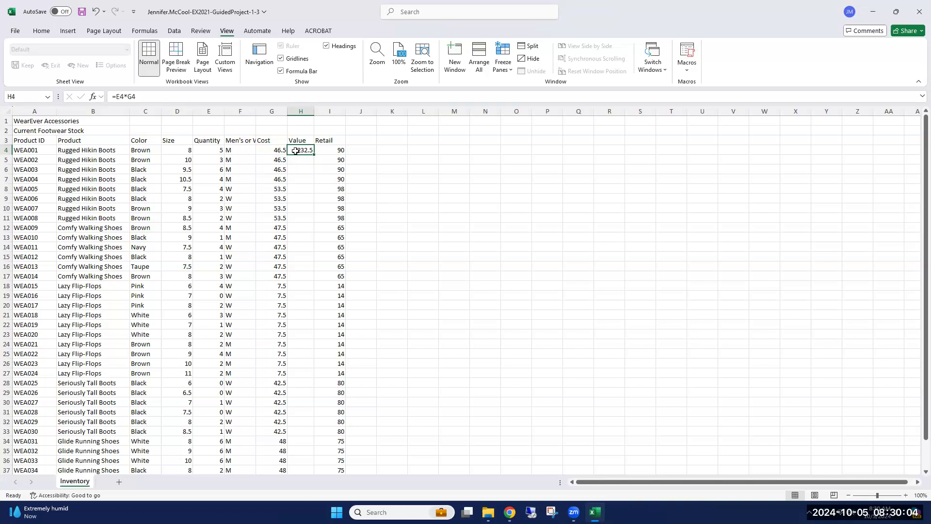
left_click(269, 151)
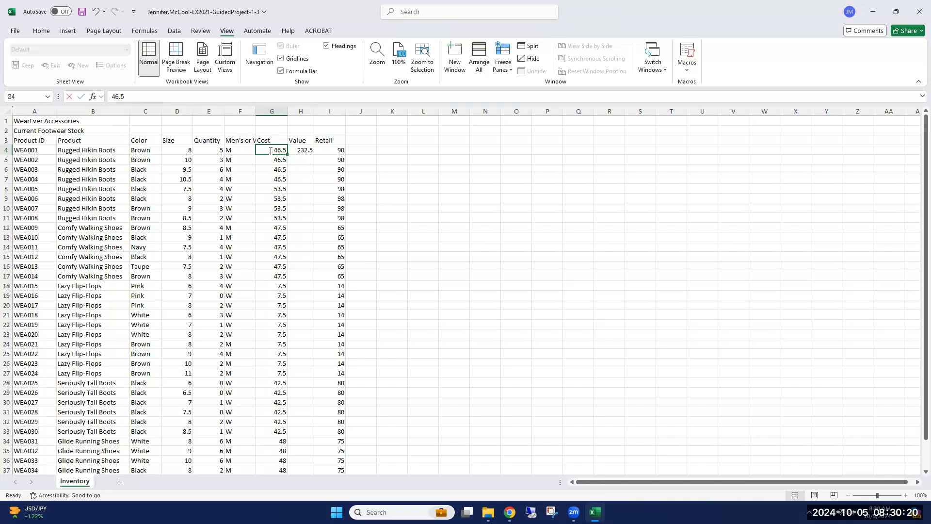
double_click(270, 150)
left_click_drag(283, 150, 268, 152)
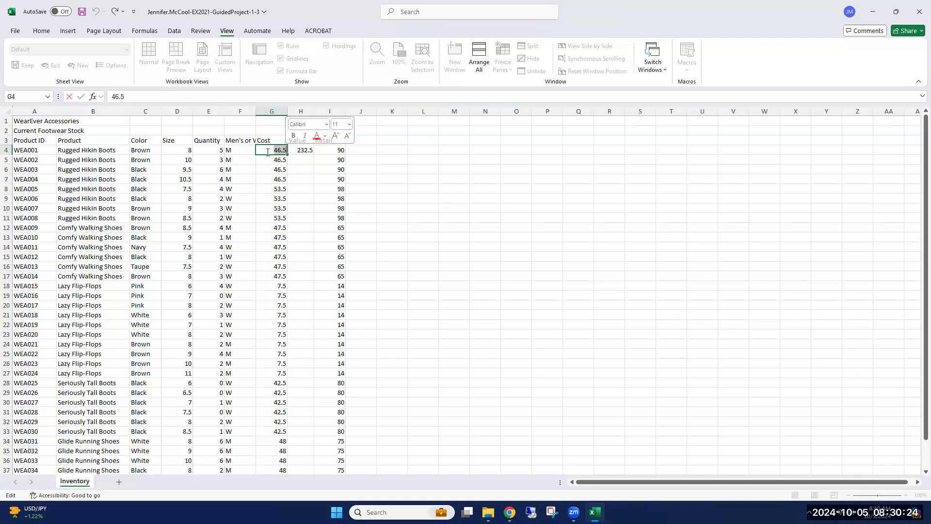
type("50")
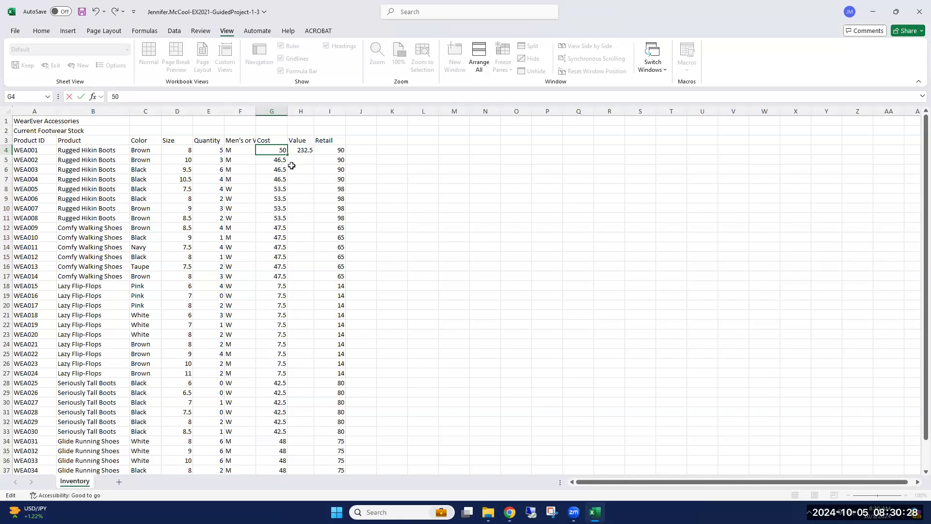
key("Return")
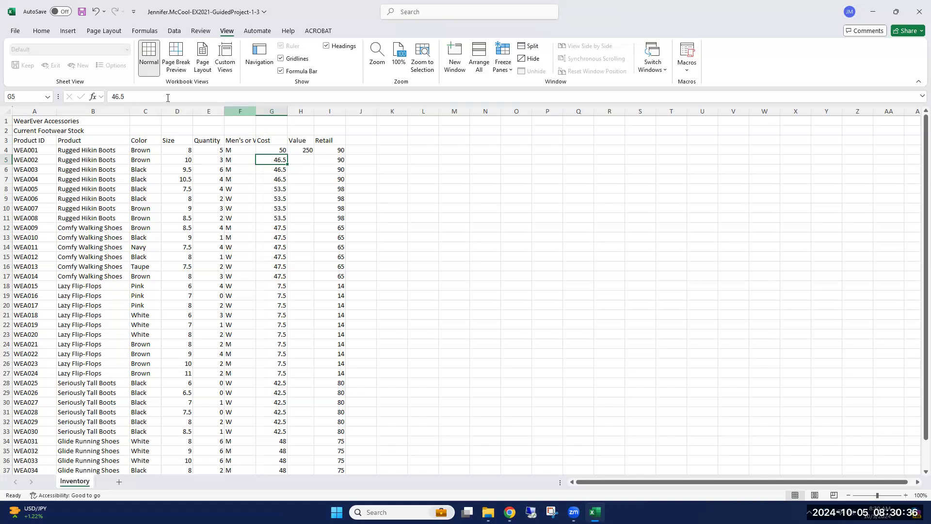
left_click(296, 149)
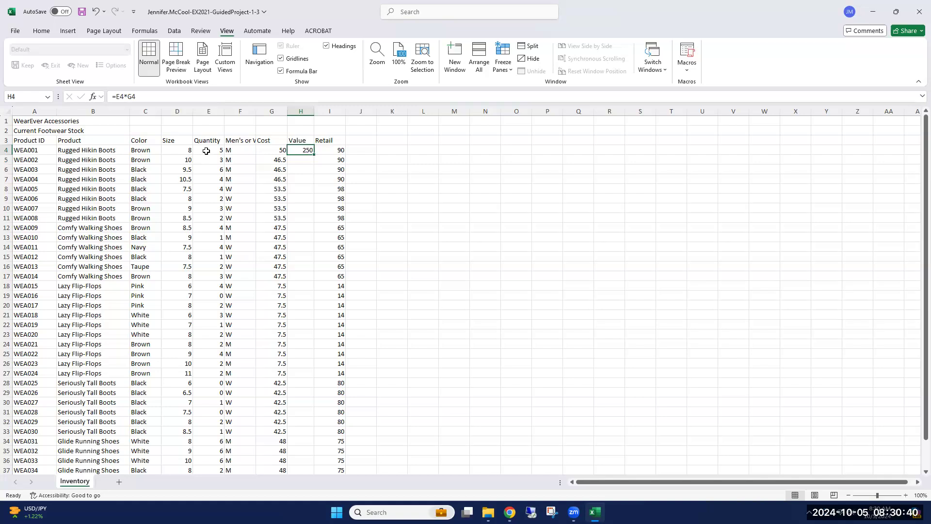
left_click(269, 150)
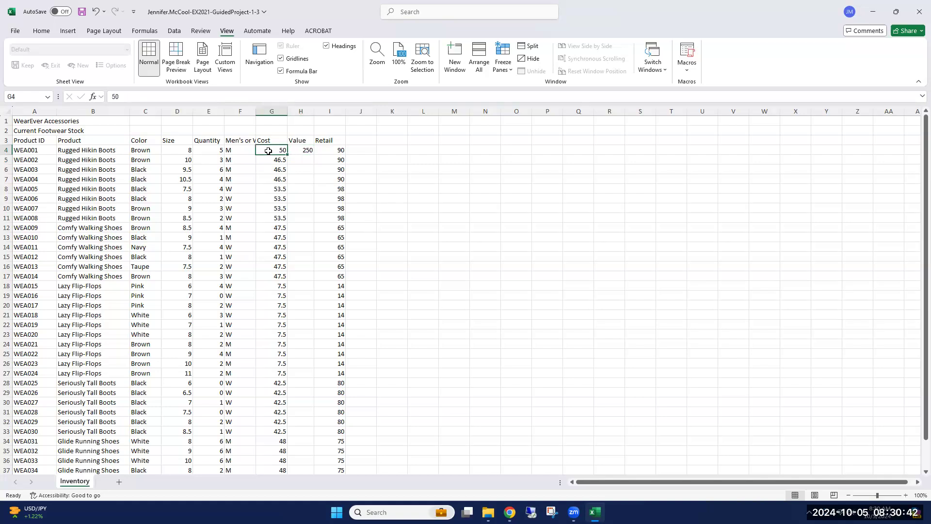
left_click(95, 11)
Copy the Value formula from H4 down column H to the last stock row and check the copied formulas.
left_click(303, 151)
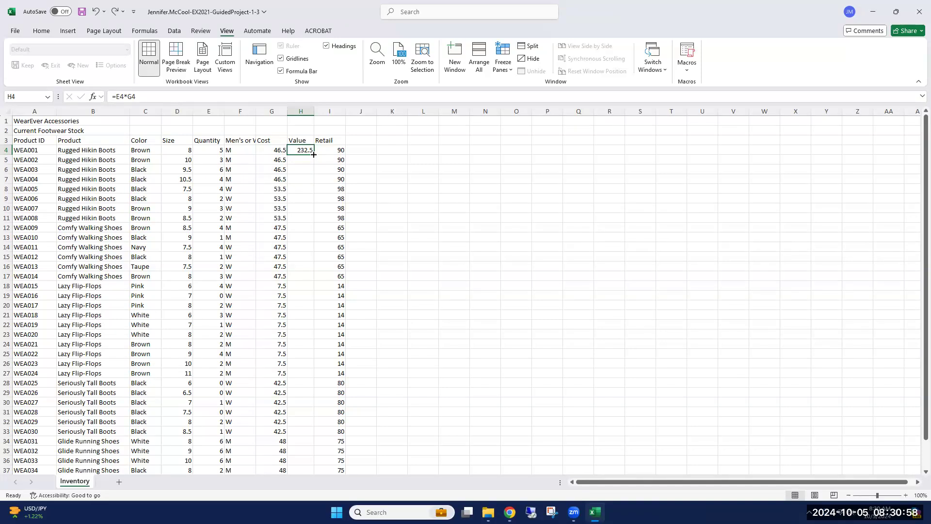
double_click(314, 154)
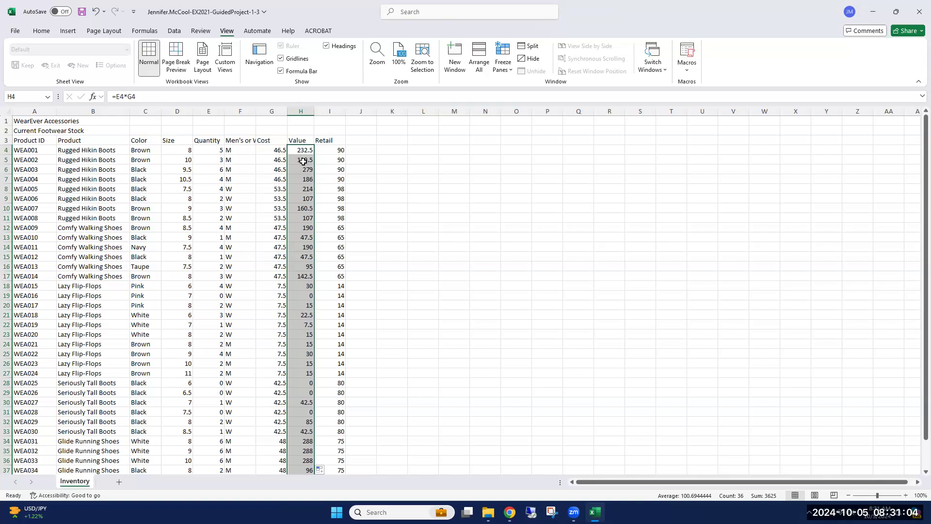
left_click(303, 162)
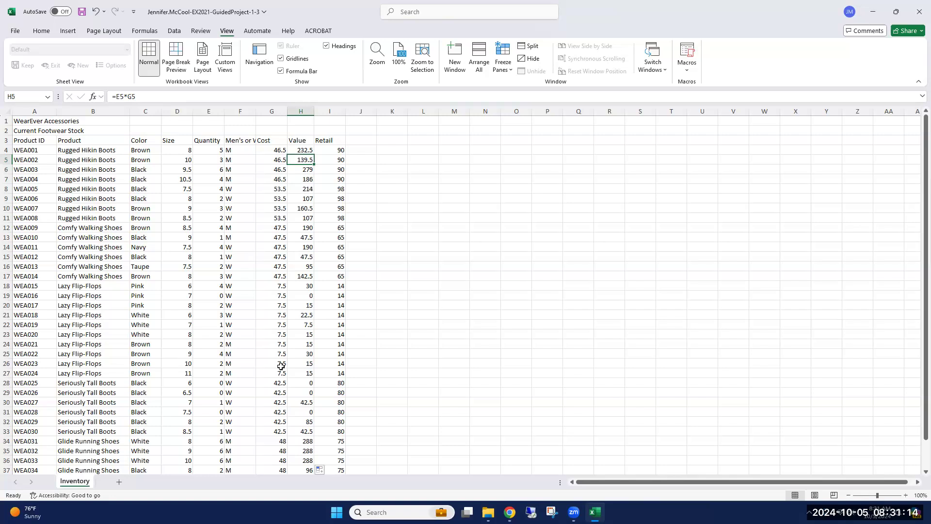
left_click(302, 151)
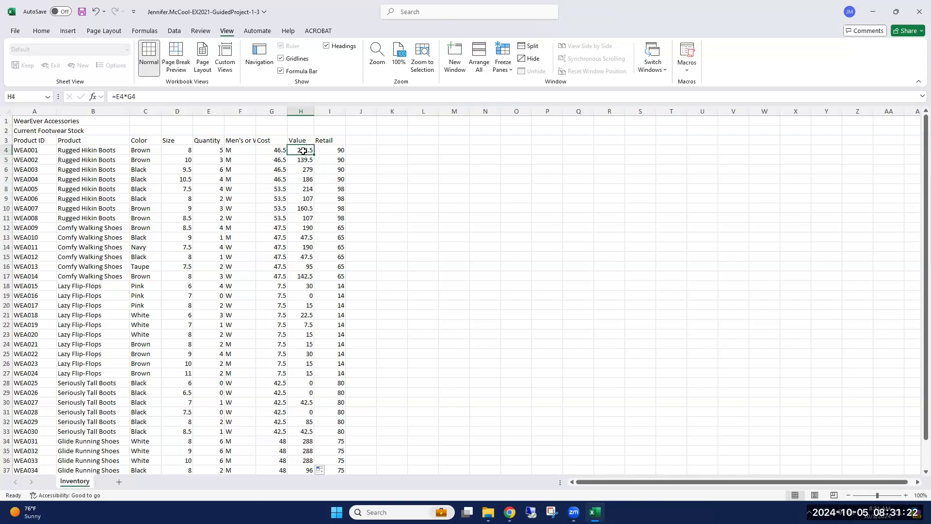
left_click(300, 158)
left_click(305, 168)
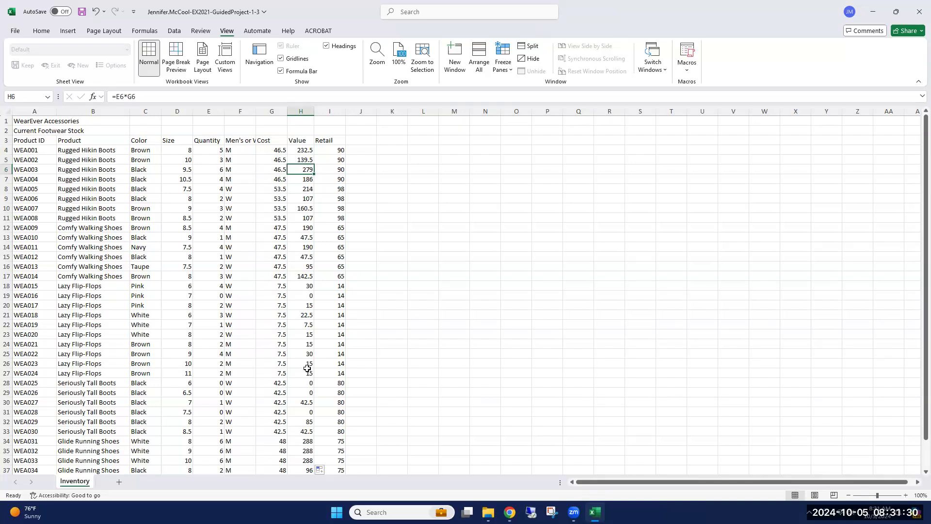
scroll(307, 371, "down", 5)
scroll(307, 371, "up", 5)
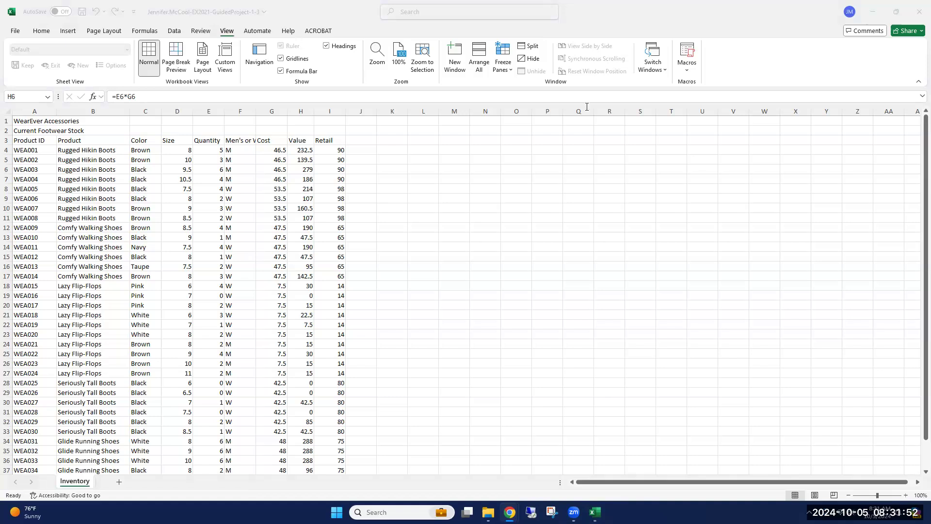
Apply Merge Across to the two title rows in A1:I2.
left_click(22, 121)
left_click(22, 121)
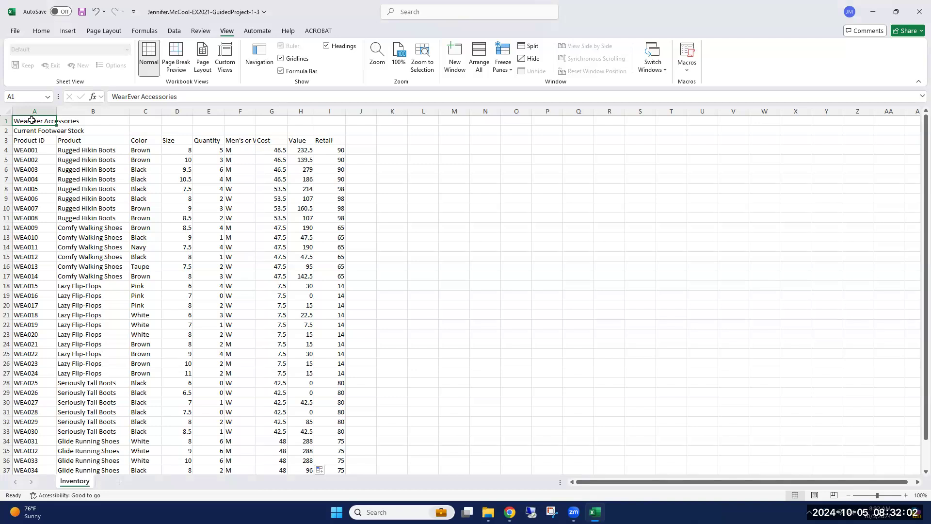
left_click_drag(31, 120, 328, 130)
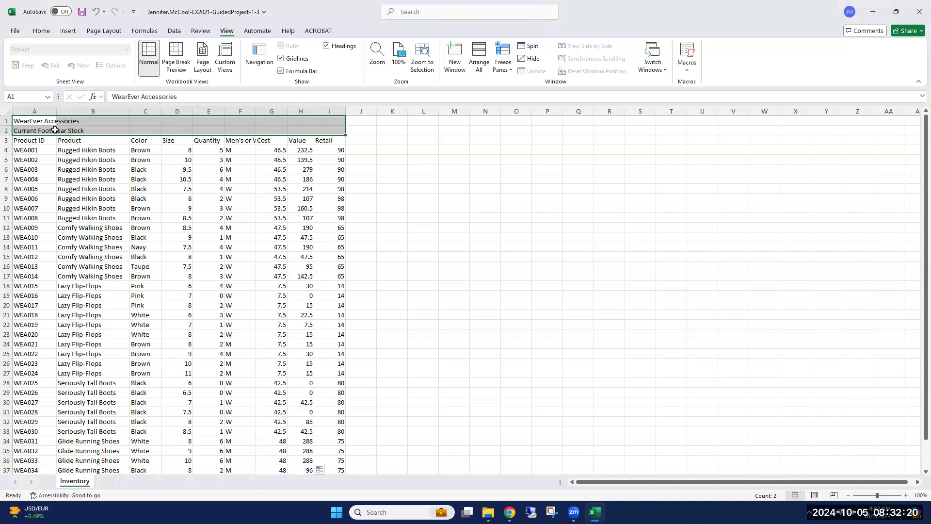
left_click(41, 29)
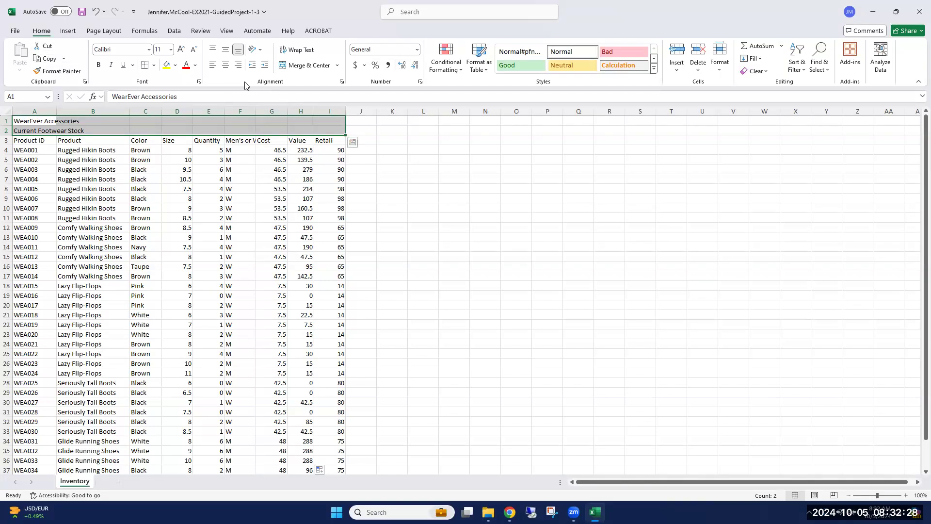
left_click(338, 67)
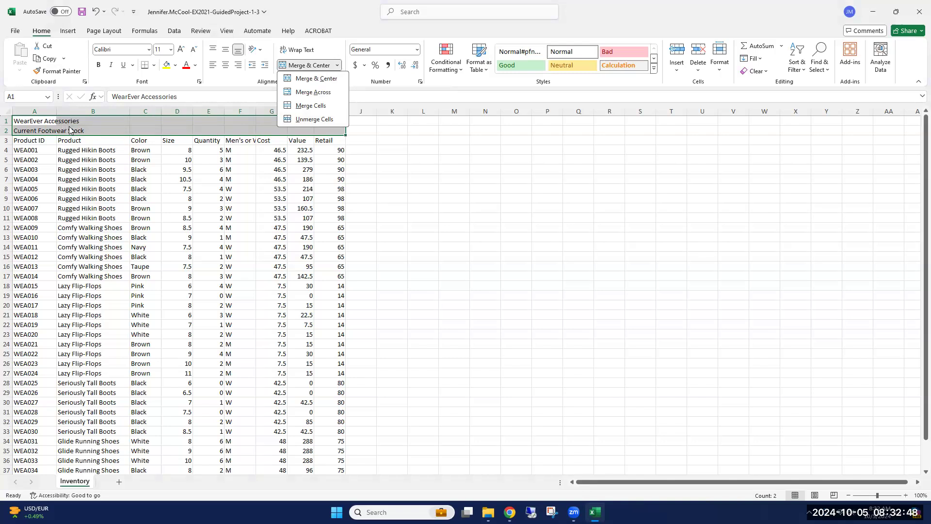
left_click(315, 93)
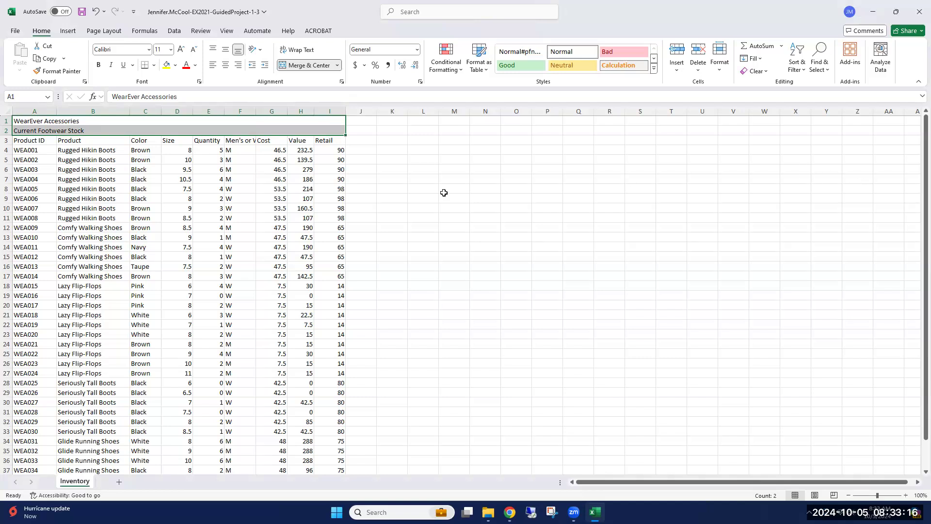
Expand the formula bar to show the full Men's or Women's heading in cell F3.
left_click(237, 140)
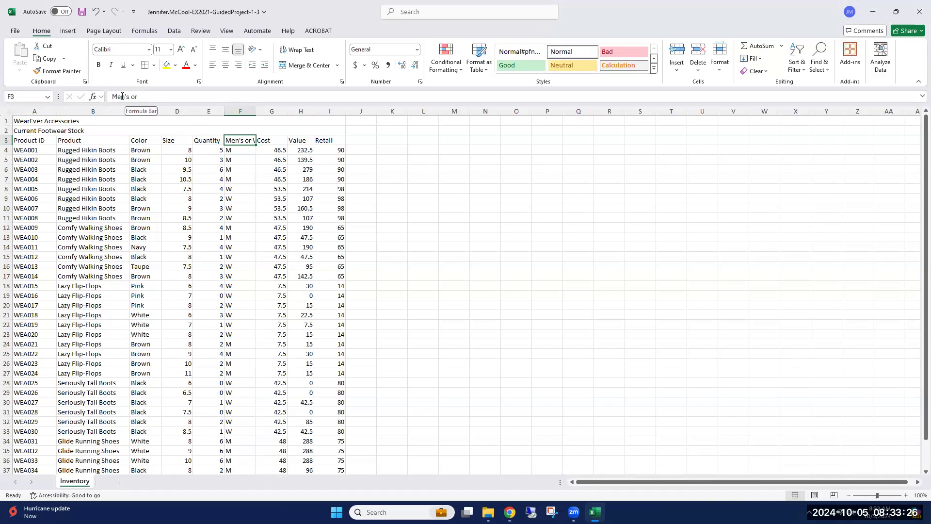
left_click(917, 99)
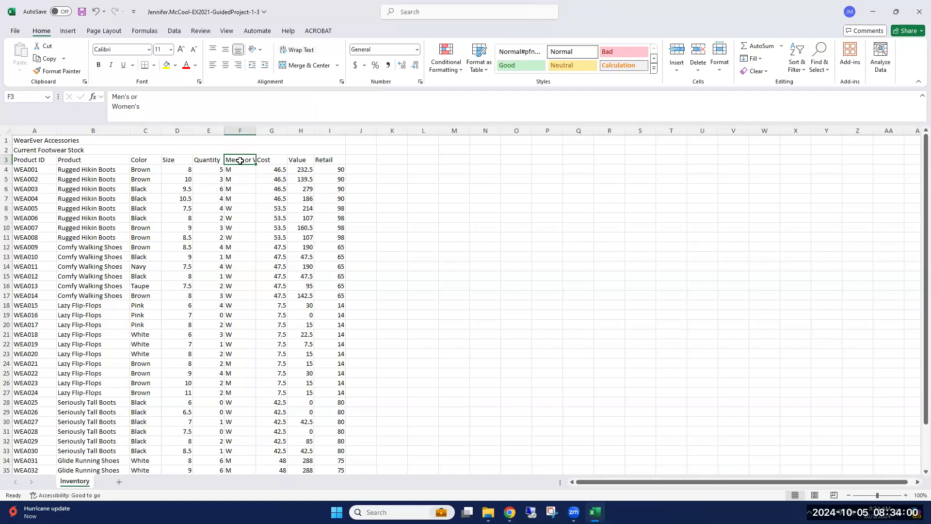
Try wrapping the heading in F3 and manually increasing the height of row 3, undoing both changes.
left_click(293, 54)
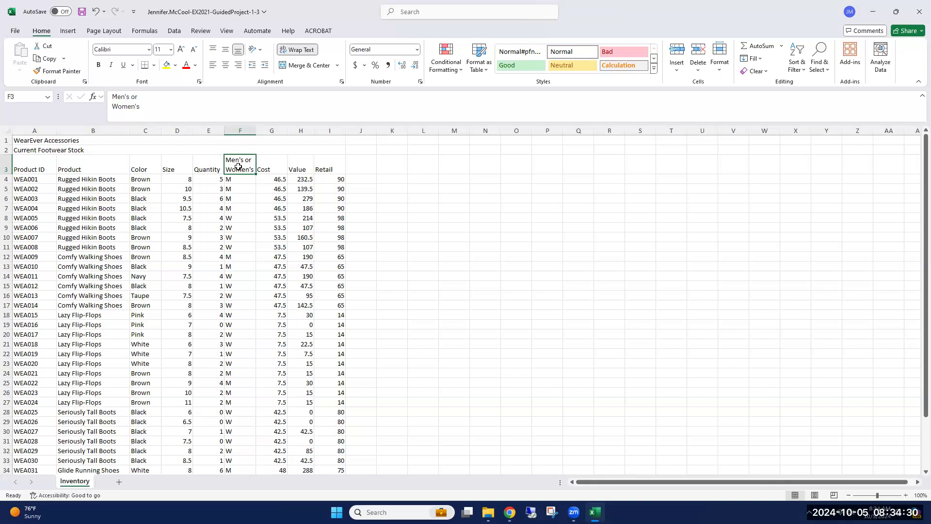
left_click(97, 12)
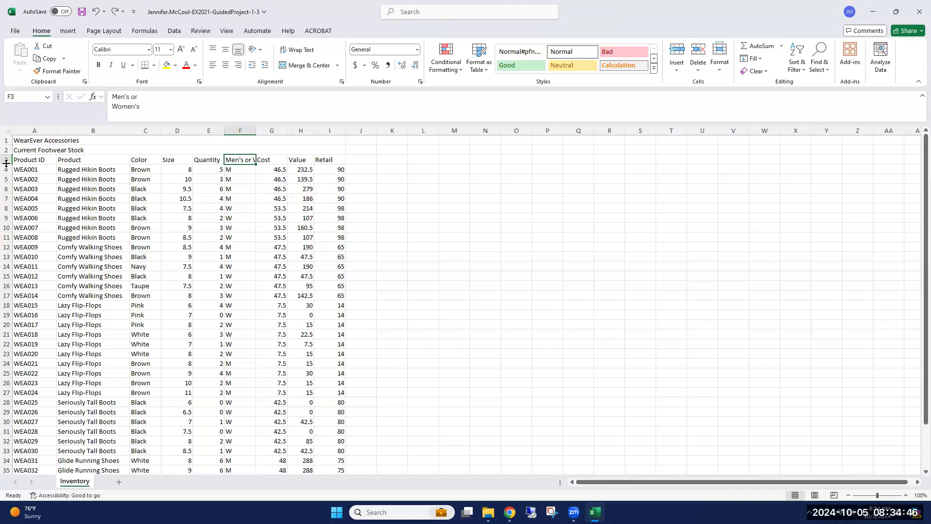
mouse_move(7, 165)
left_mouse_down()
mouse_move(6, 180)
mouse_move(6, 169)
left_mouse_up()
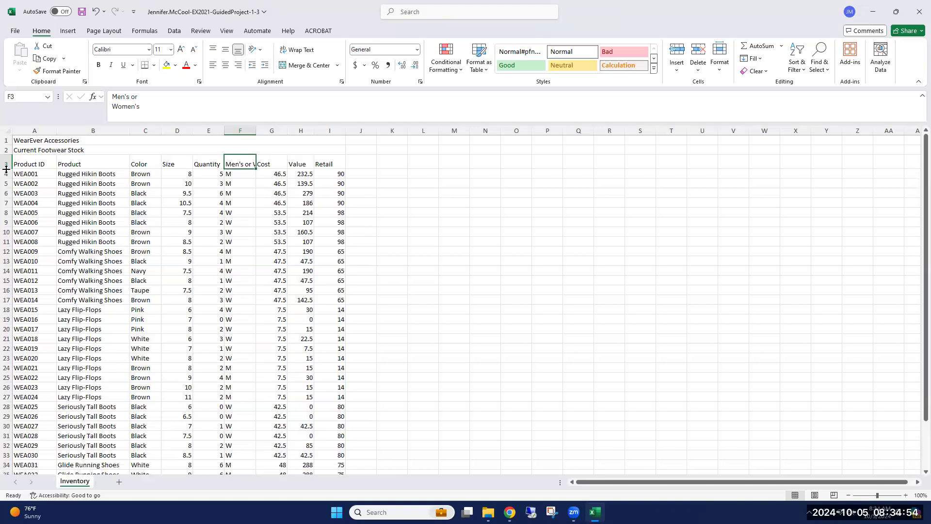
left_click(95, 11)
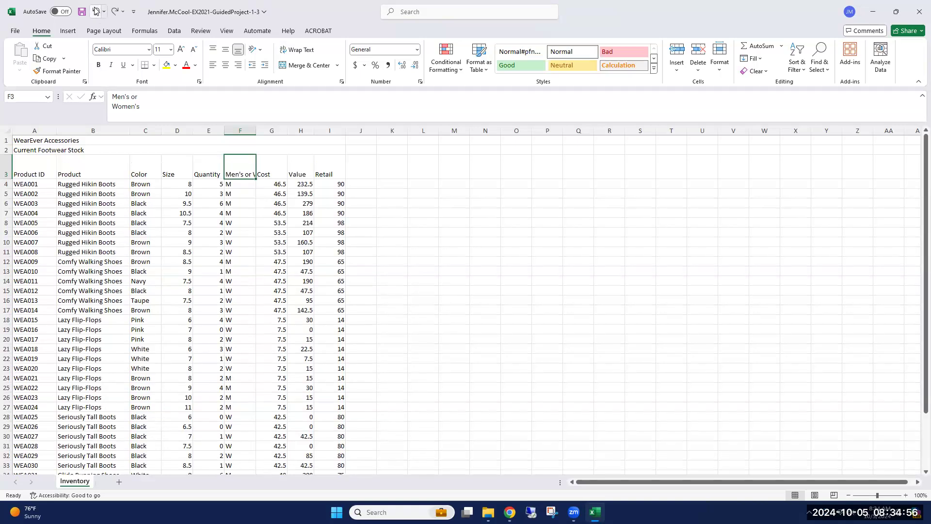
left_click(96, 12)
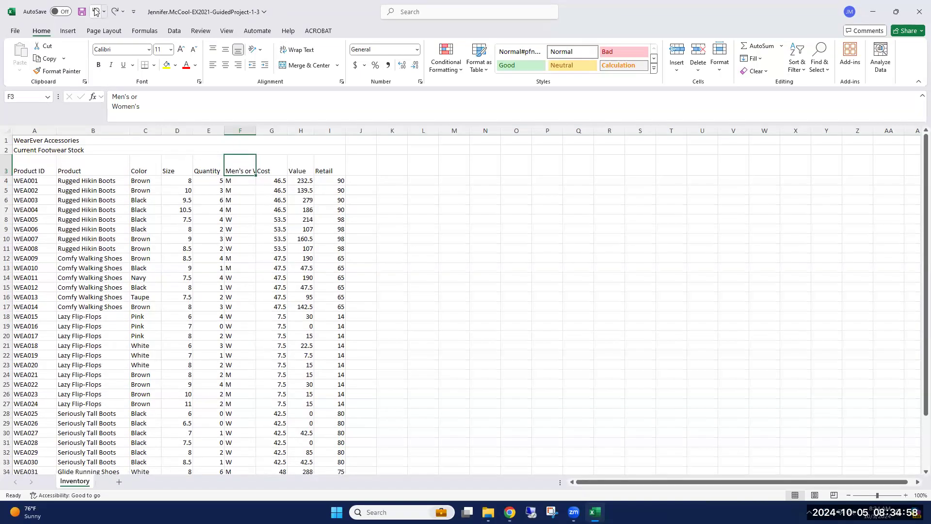
left_click(96, 11)
Apply Wrap Text to the Men's or Women's heading in cell F3.
left_click(299, 50)
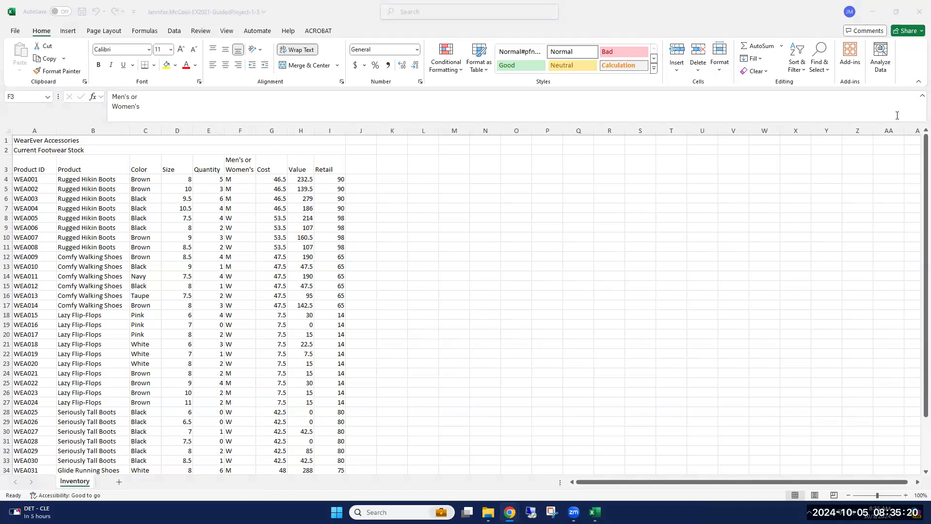
Collapse the expanded formula bar back to a single line.
left_click(916, 96)
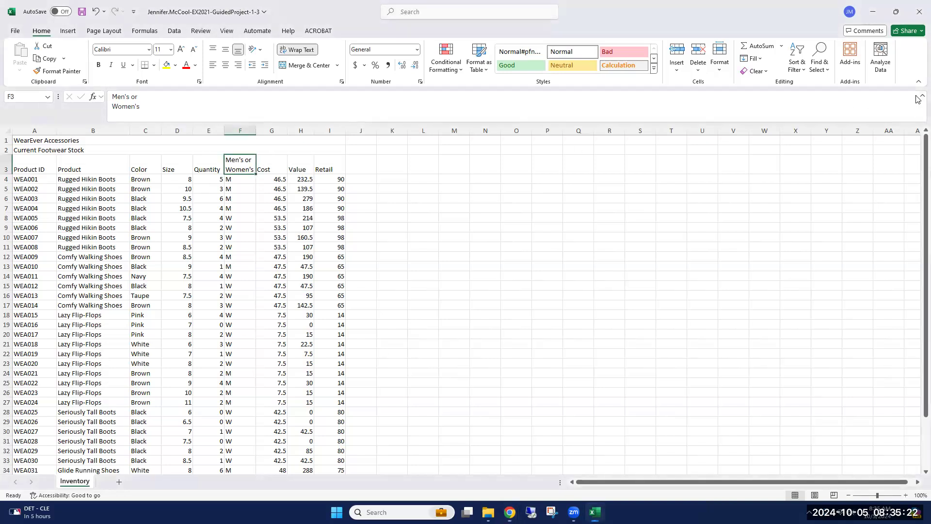
left_click(916, 97)
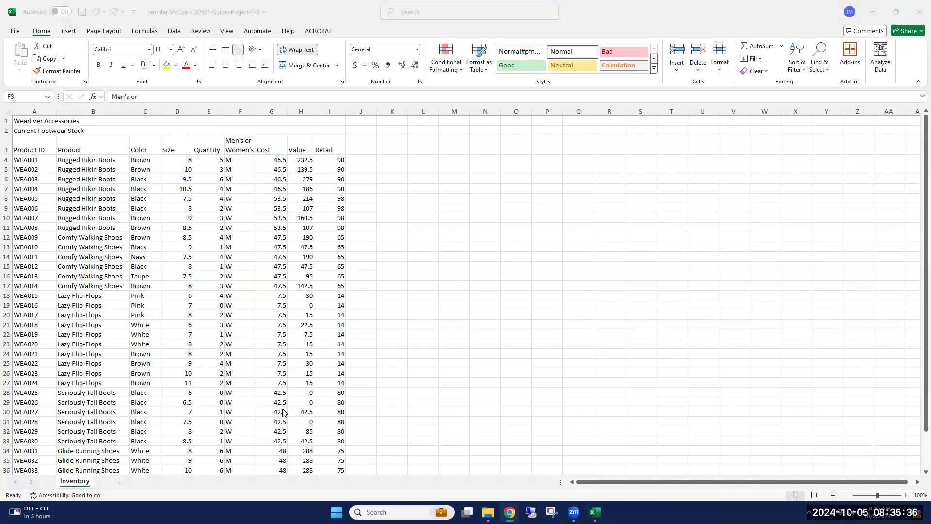
Increase the indent once for the product ID, product and color data in A4:C39.
left_click(22, 160)
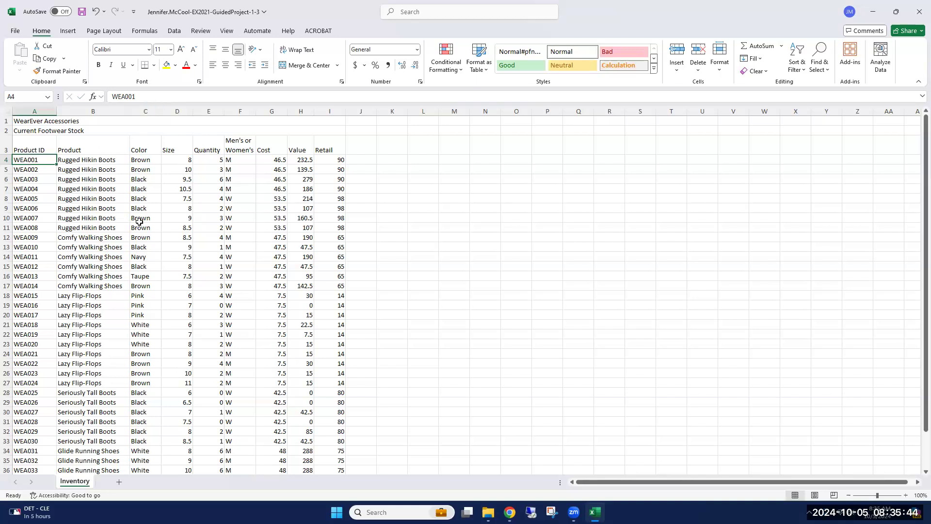
scroll(140, 233, "down", 3)
scroll(55, 379, "up", 3)
left_click_drag(33, 159, 155, 431)
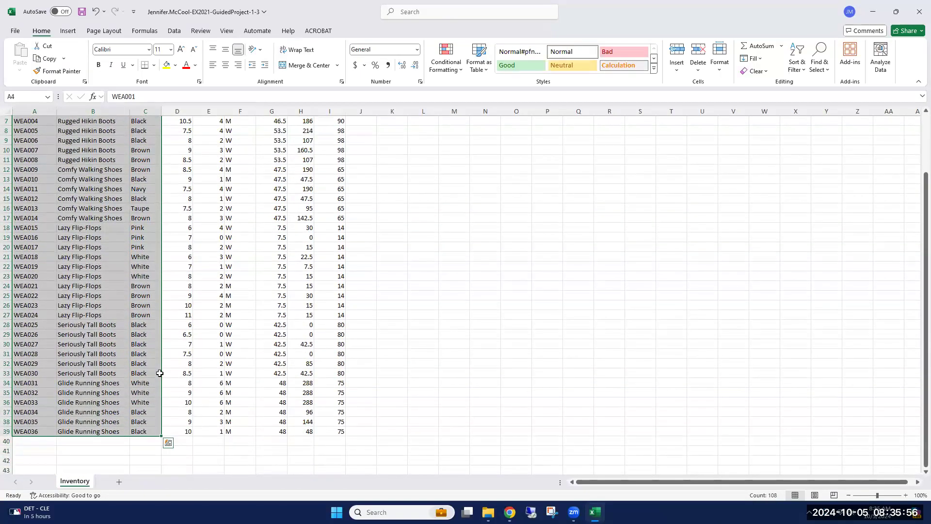
scroll(156, 371, "up", 2)
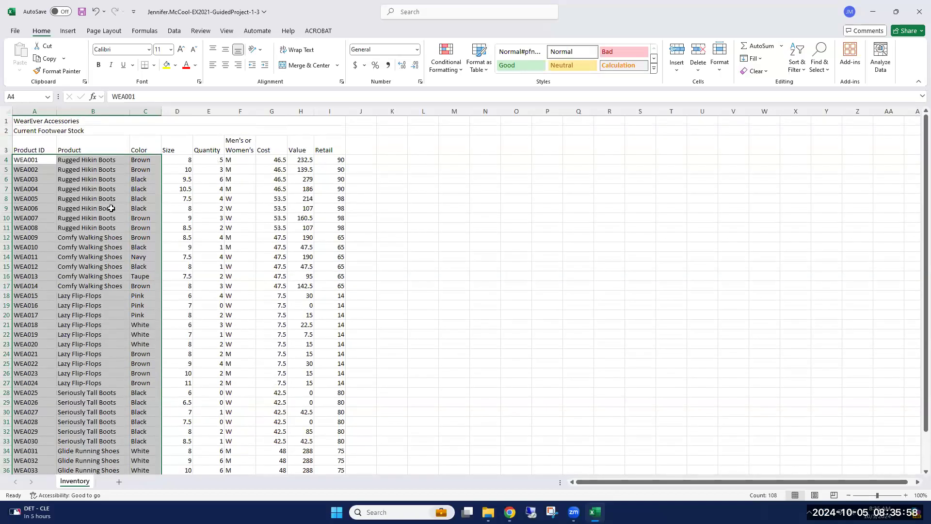
scroll(108, 205, "down", 2)
scroll(90, 301, "up", 2)
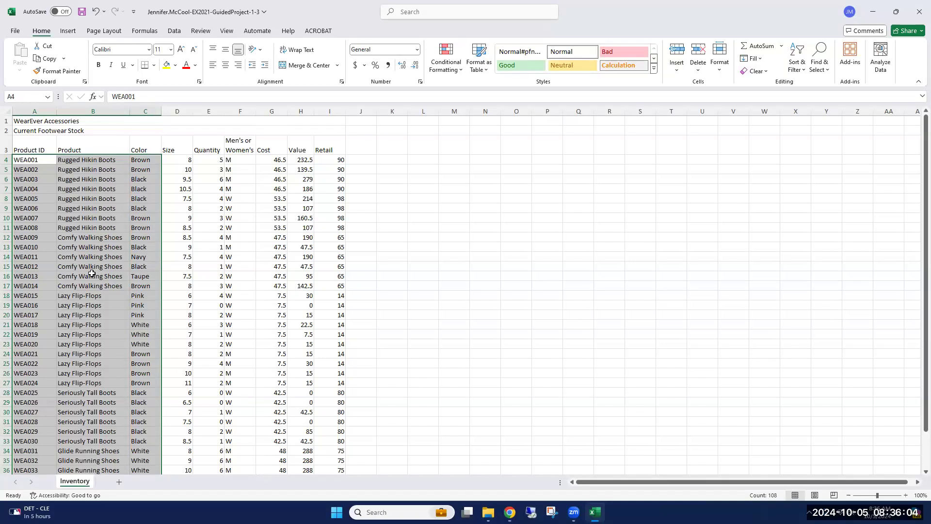
left_click(265, 66)
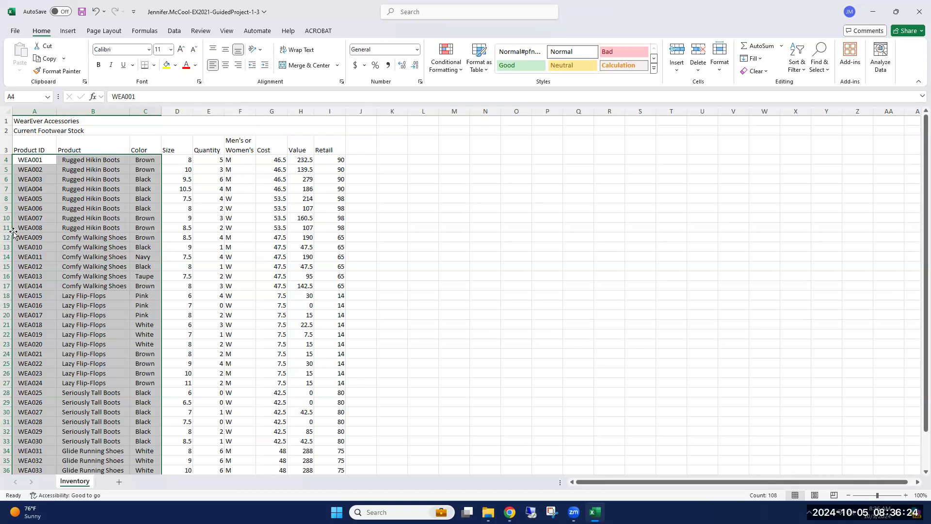
Center the M and W entries in the Men's or Women's column, F4:F39.
left_click(233, 159)
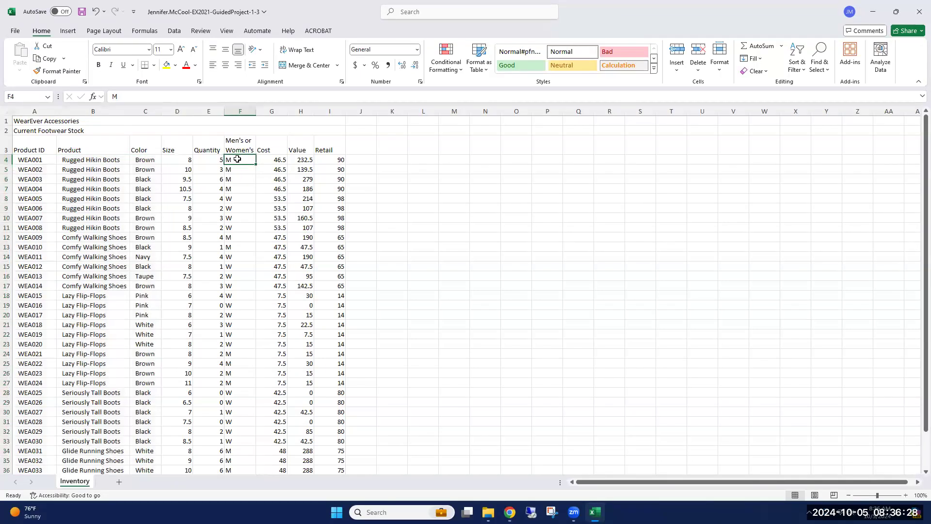
left_click_drag(237, 159, 228, 458)
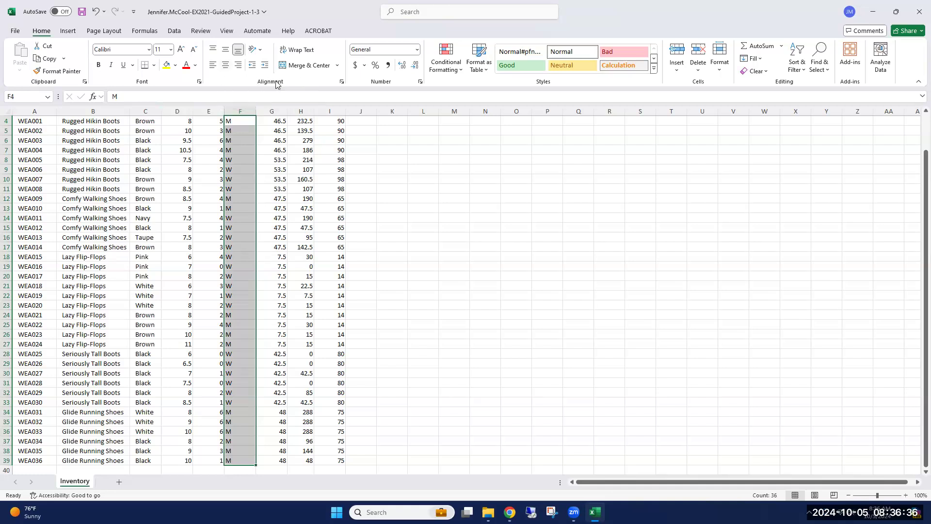
left_click(226, 66)
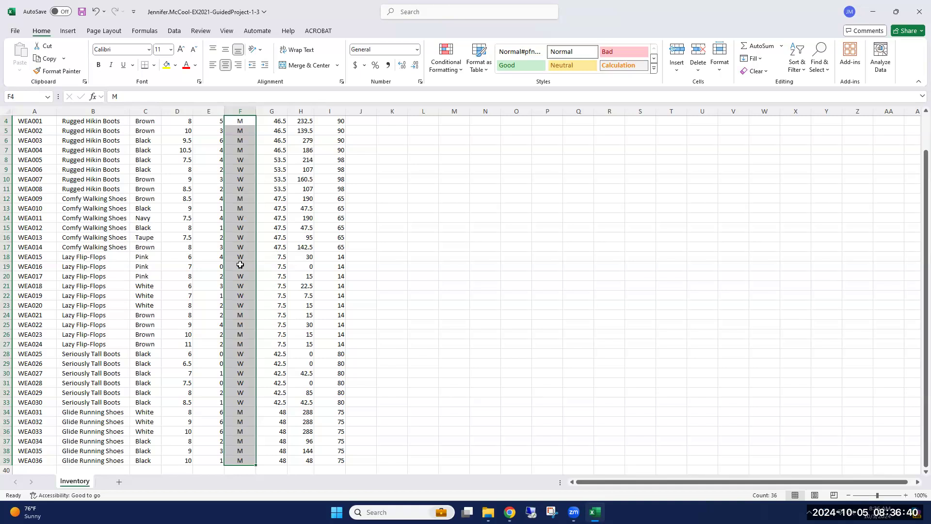
scroll(233, 266, "up", 1)
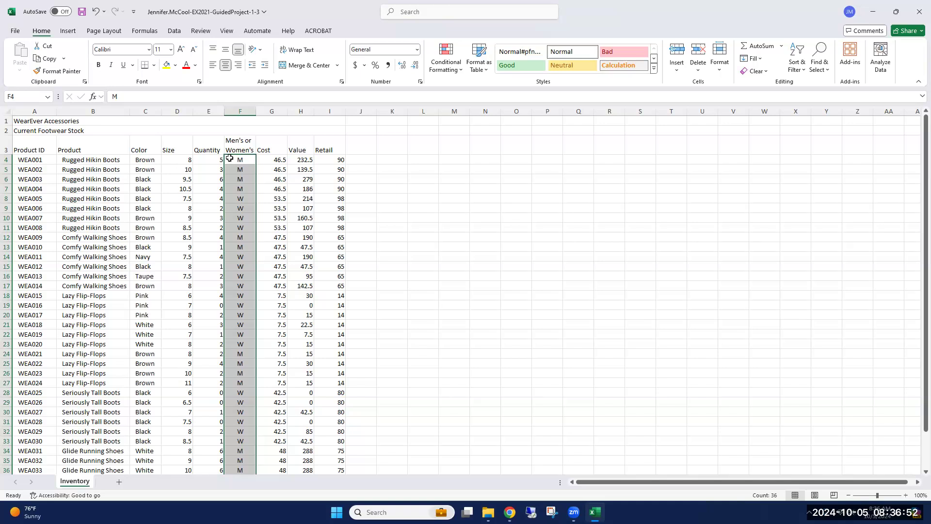
Apply the Currency number format to the Cost, Value and Retail amounts in G4:I39.
left_click(275, 159)
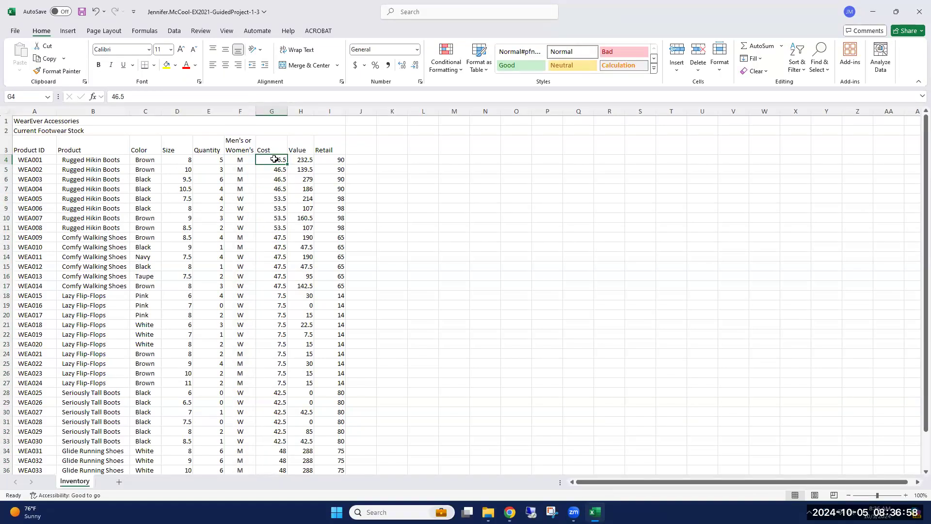
left_click_drag(273, 159, 322, 463)
scroll(300, 147, "up", 1)
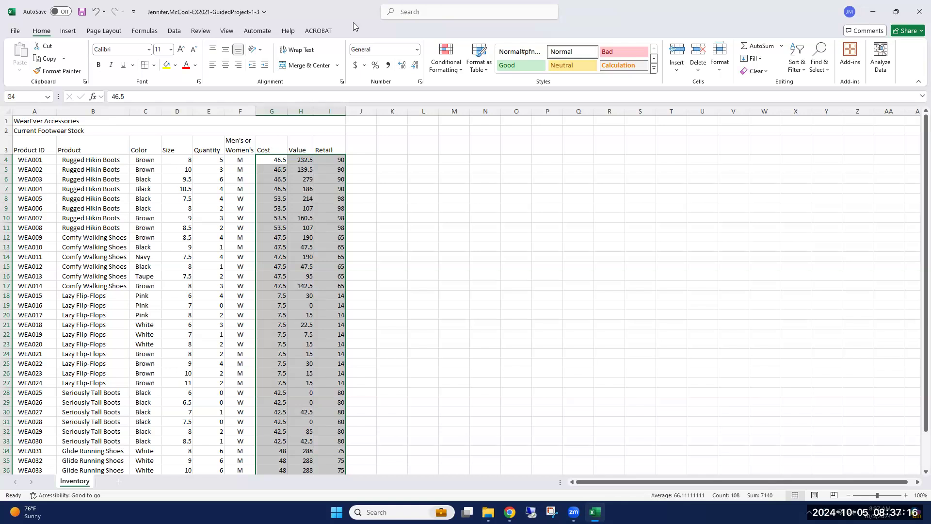
left_click(418, 51)
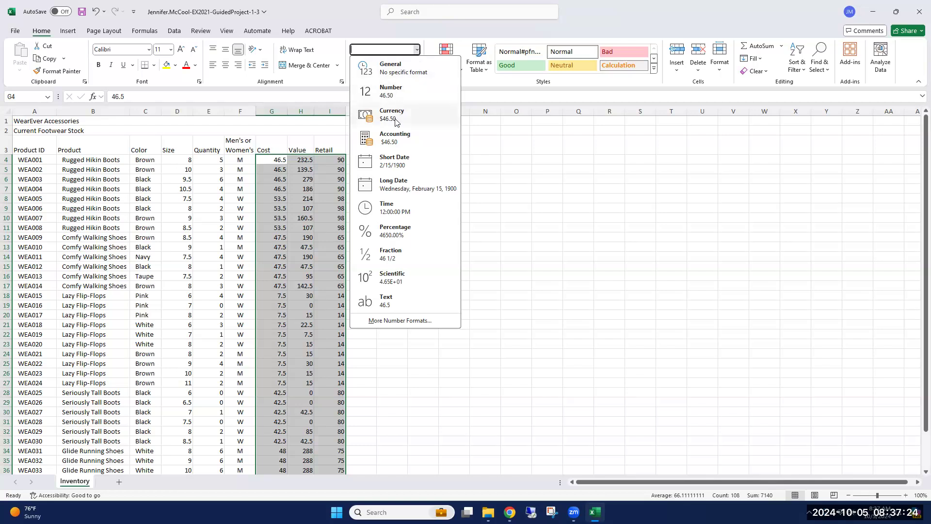
key("Escape")
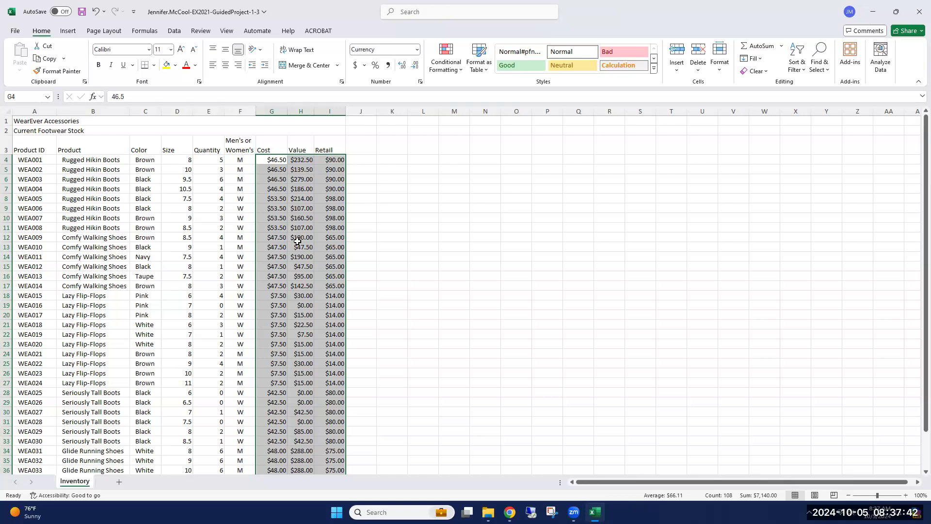
Set the font size of both merged title rows, A1 and A2, to 20.
left_click(34, 121)
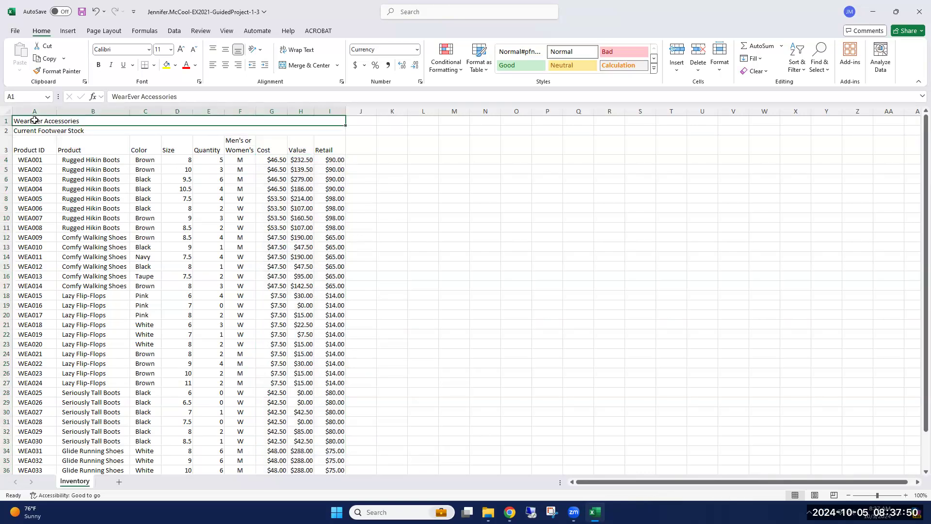
left_click(35, 131, "shift")
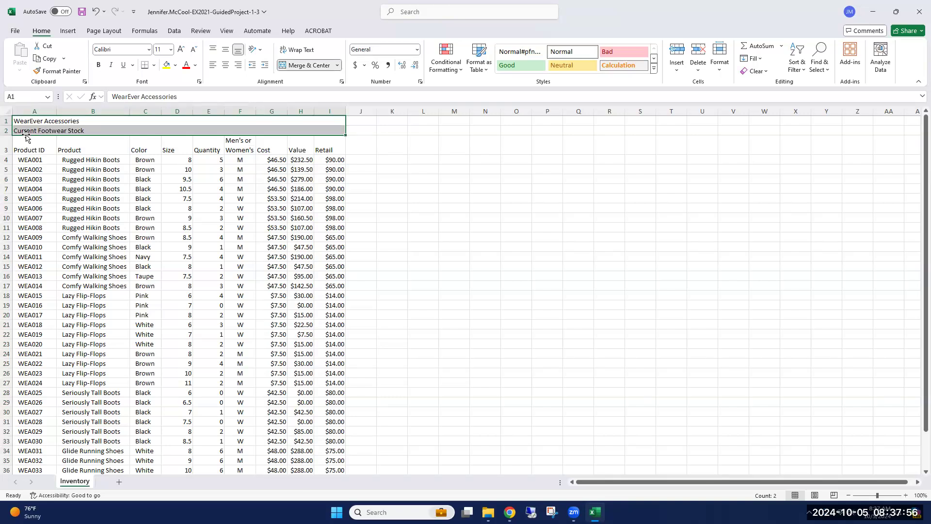
left_click(171, 50)
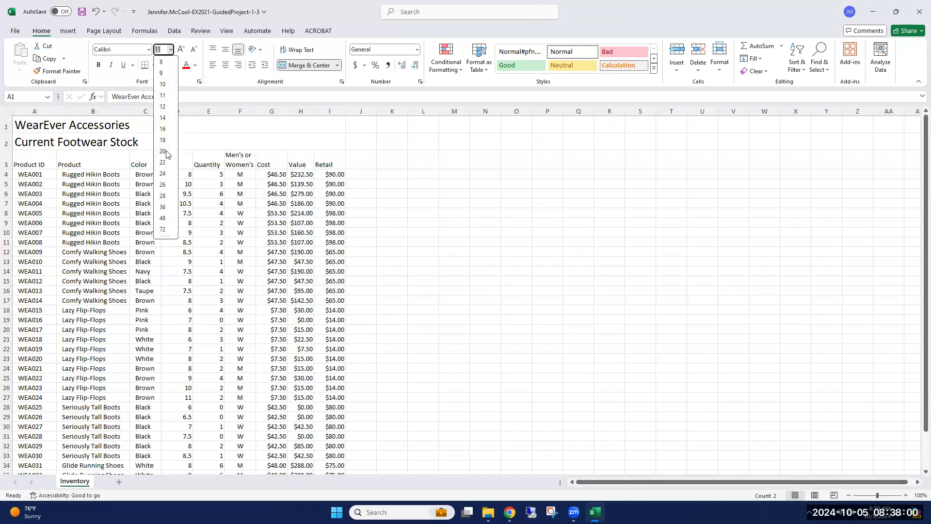
left_click(163, 152)
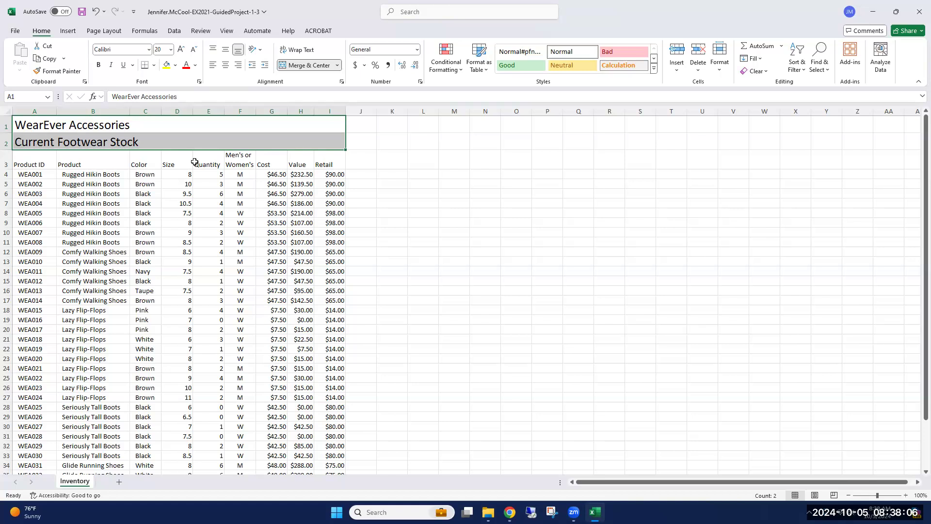
Make the column headings in A3:I3 bold.
left_click(30, 163)
left_click_drag(30, 163, 320, 160)
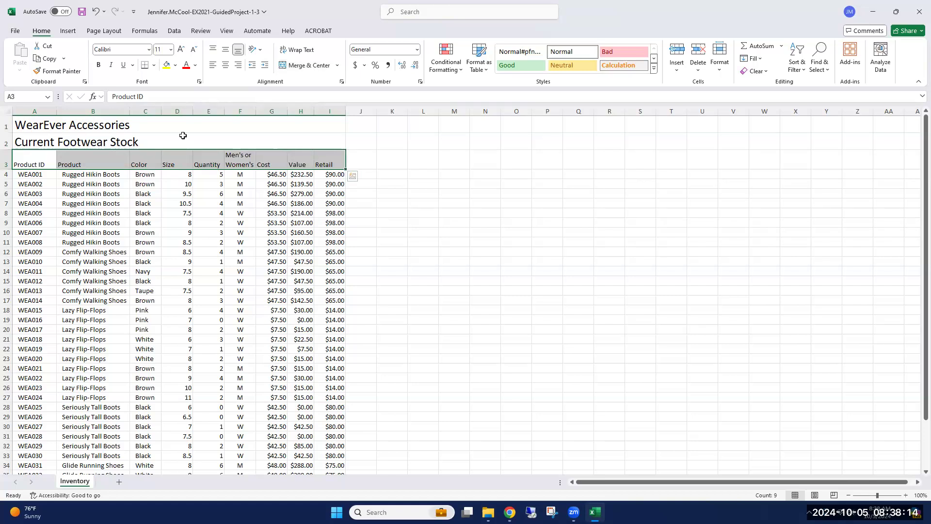
left_click(99, 66)
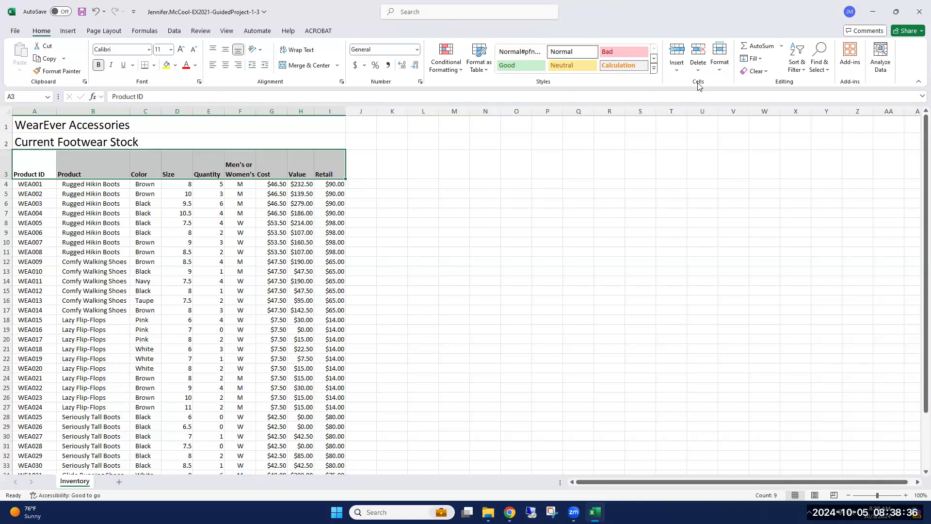
Set the height of heading row 3 to 35.
left_click(720, 70)
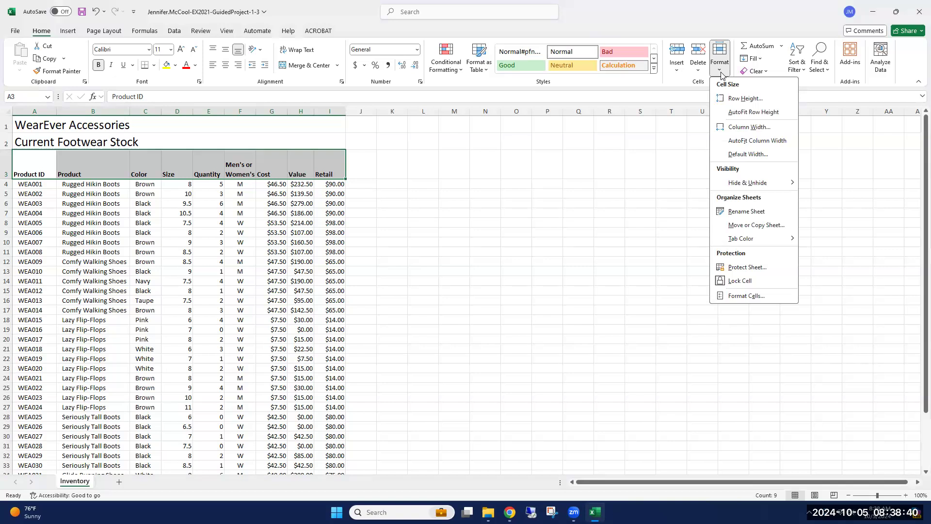
left_click(765, 99)
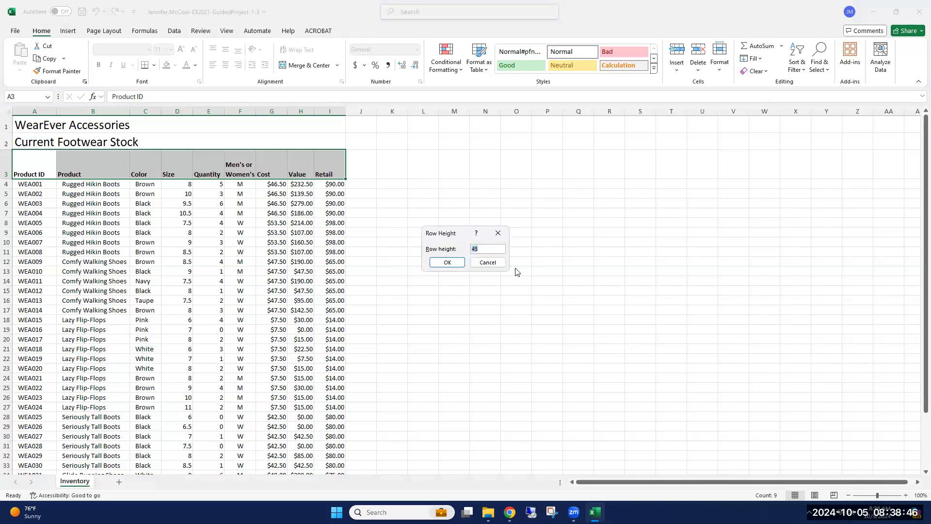
type("35")
left_click(454, 266)
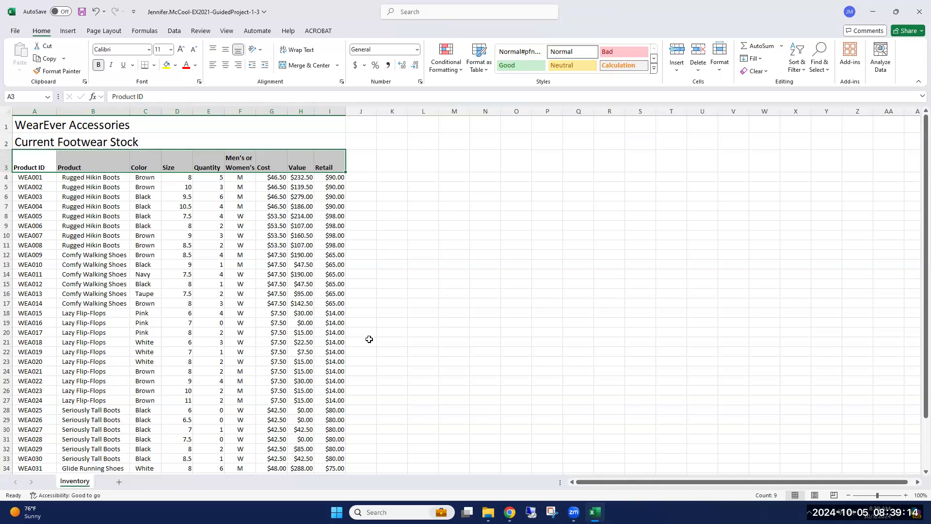
Enter the label "Current Inventory Value at Cost" in G40 below the inventory data and make it bold.
scroll(400, 319, "down", 1)
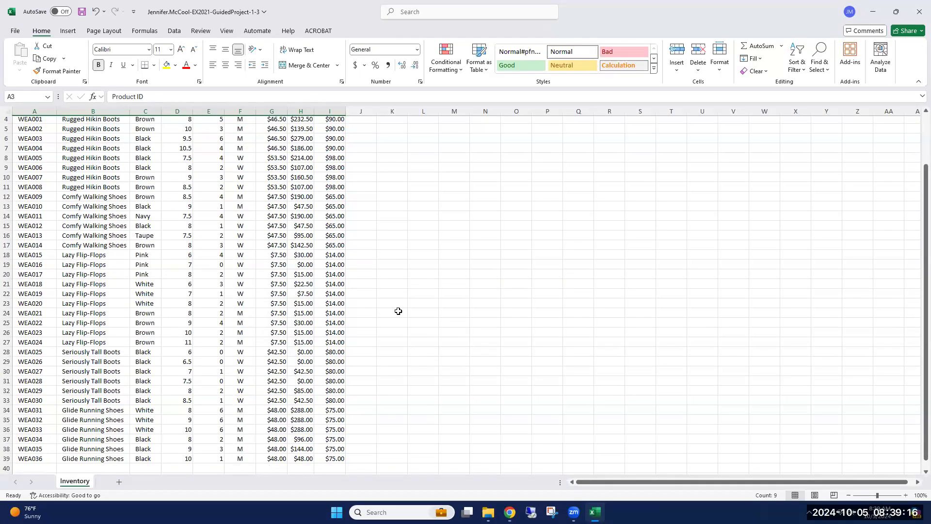
scroll(398, 313, "down", 2)
scroll(369, 330, "down", 1)
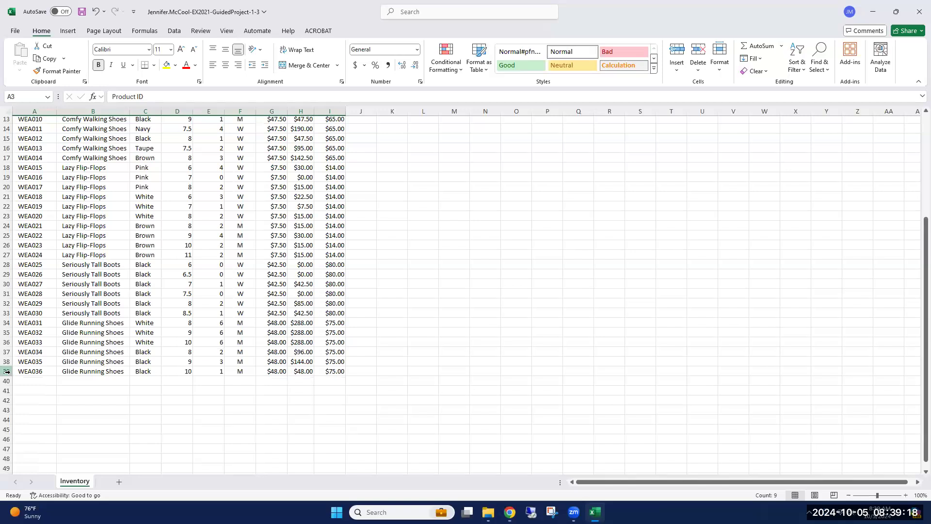
left_click(273, 381)
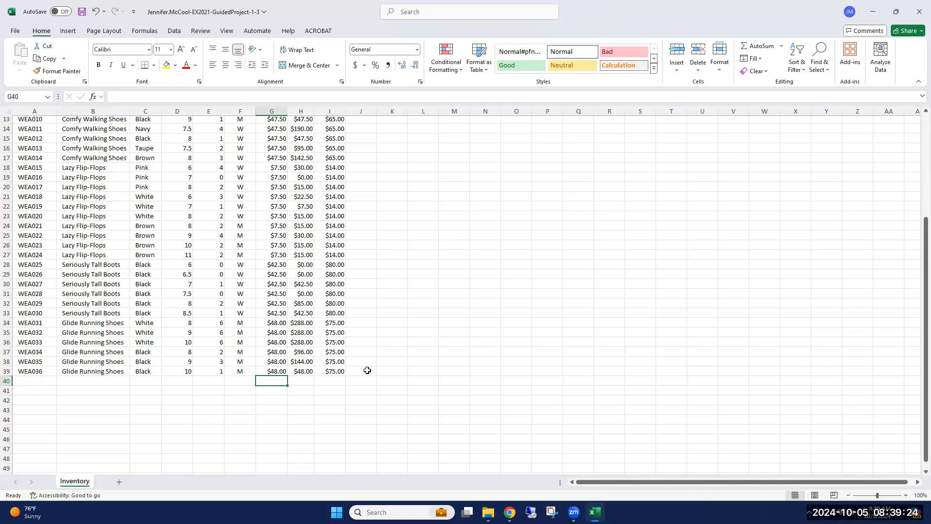
scroll(367, 370, "up", 2)
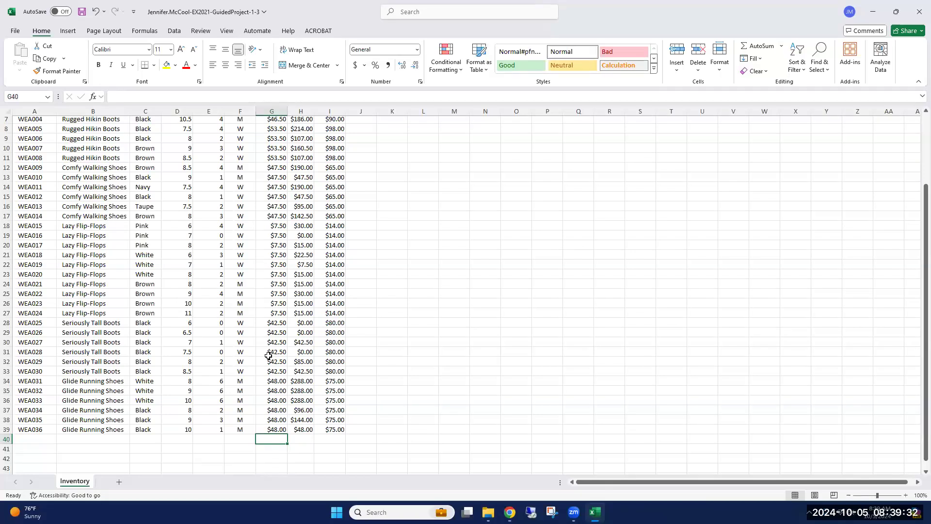
scroll(274, 222, "up", 2)
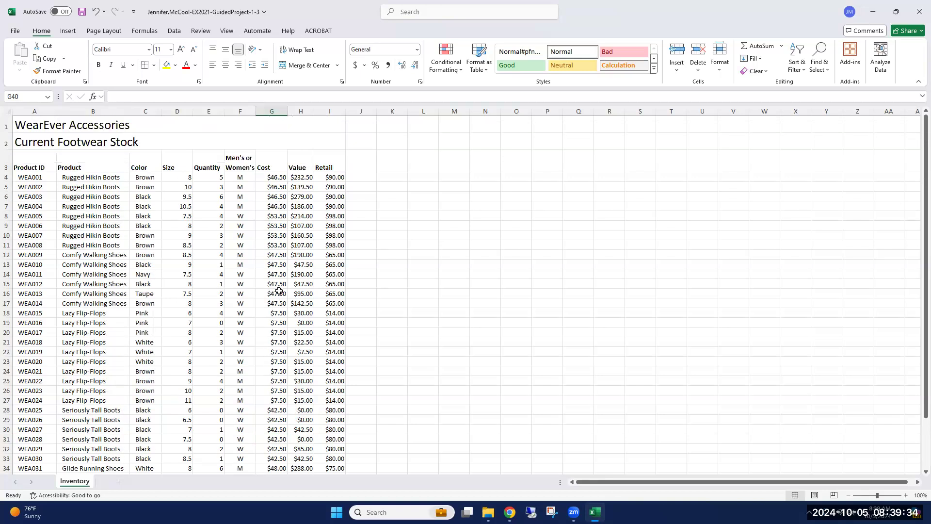
scroll(279, 290, "down", 2)
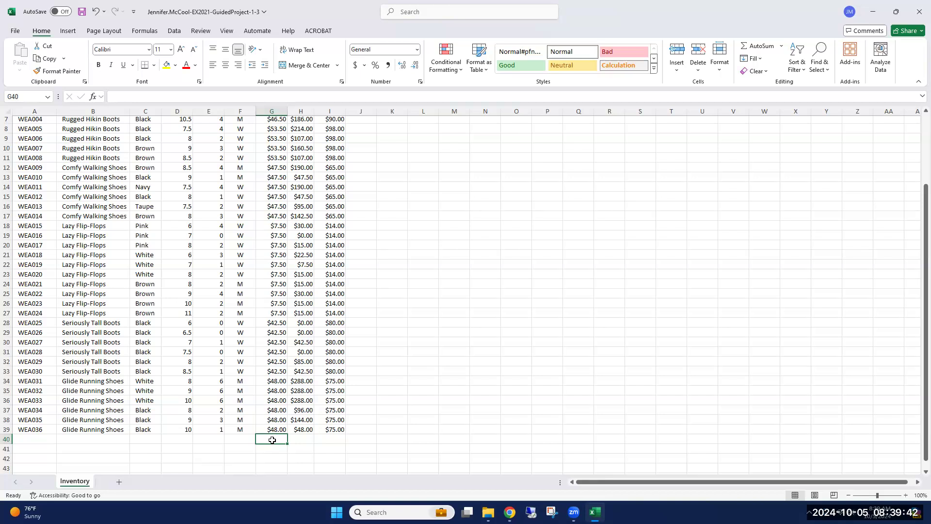
type("Curre")
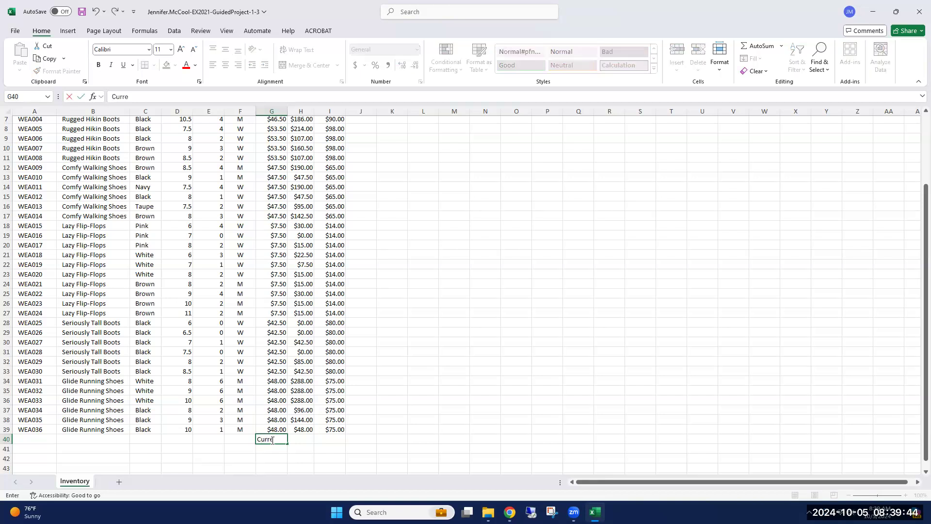
type("nt Inventory Value at")
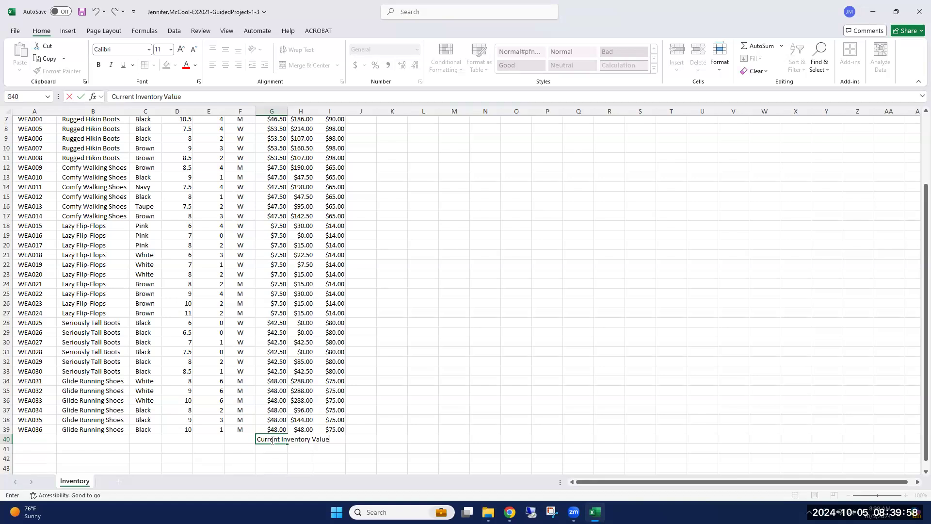
type(" Cost")
key("Return")
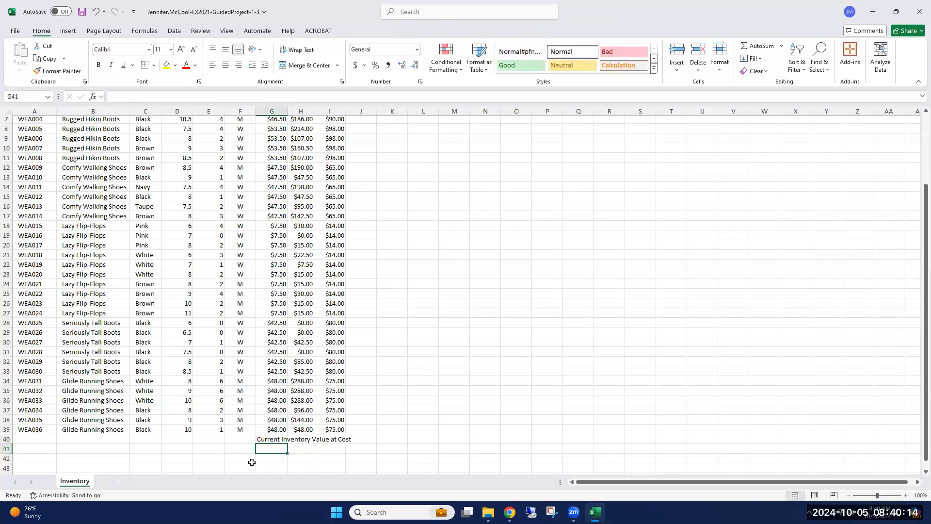
left_click(271, 439)
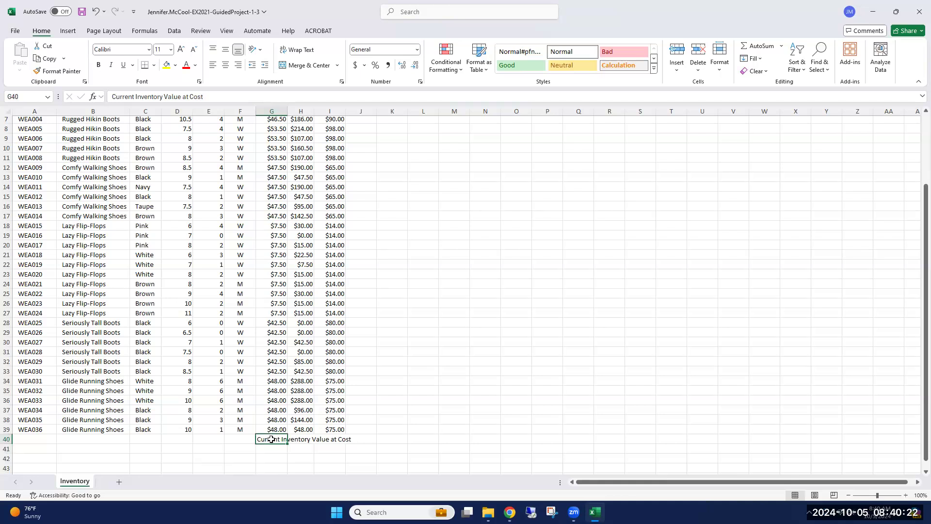
left_click(99, 65)
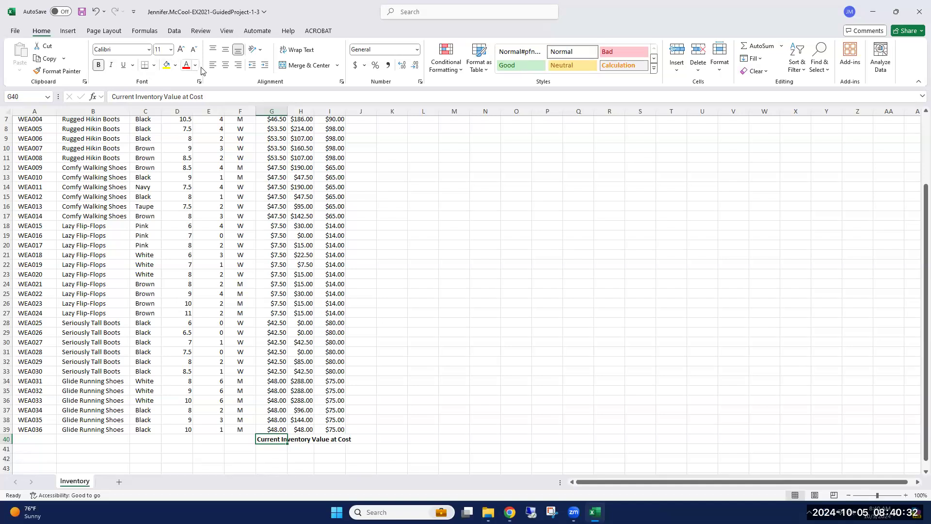
Right-align the total label in G40 and sum the Value column range H4:H39 in H40 with AutoSum.
left_click(239, 68)
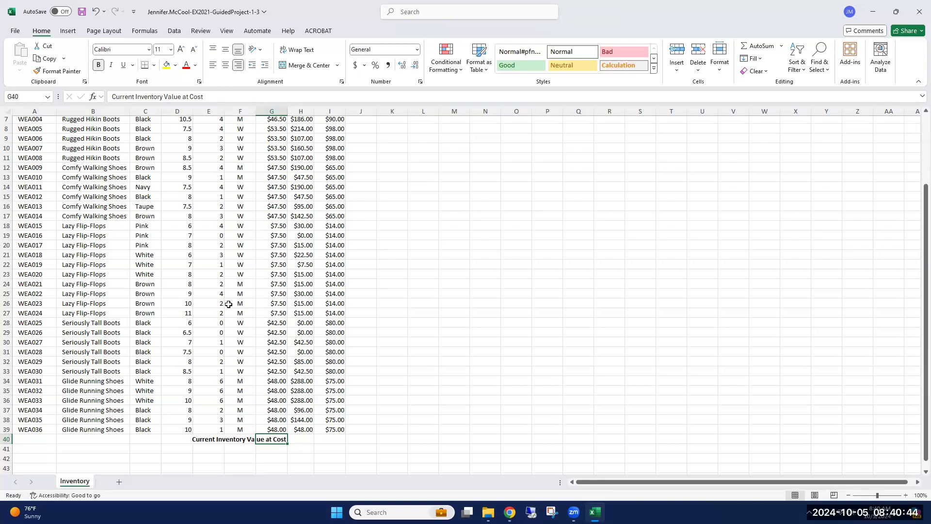
left_click(300, 439)
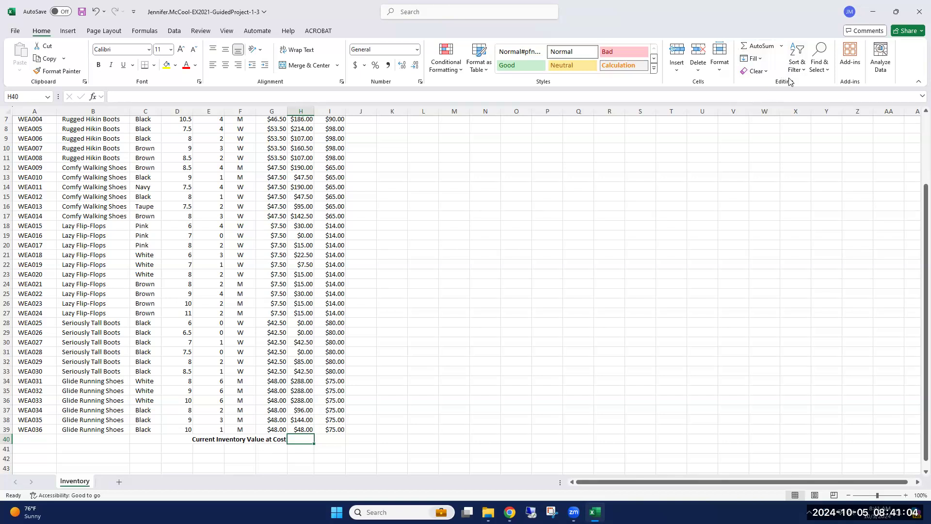
left_click(759, 47)
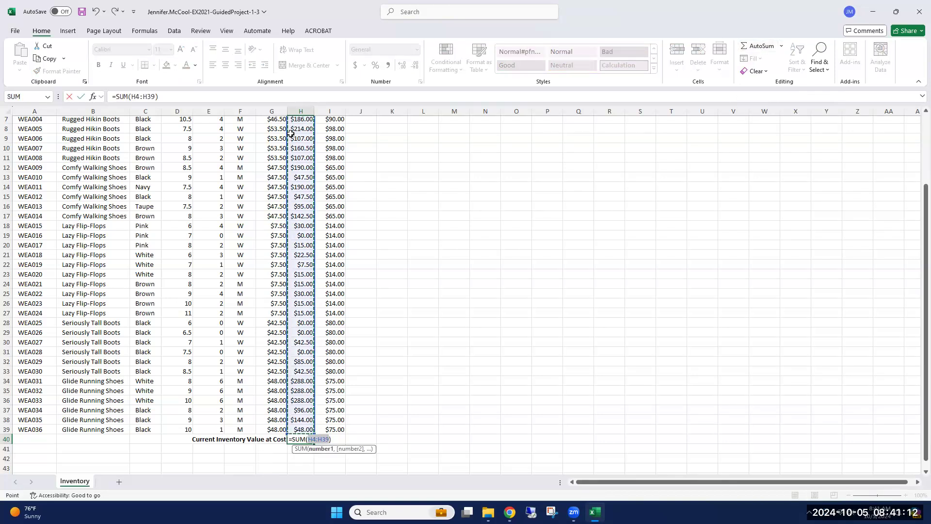
scroll(295, 216, "up", 2)
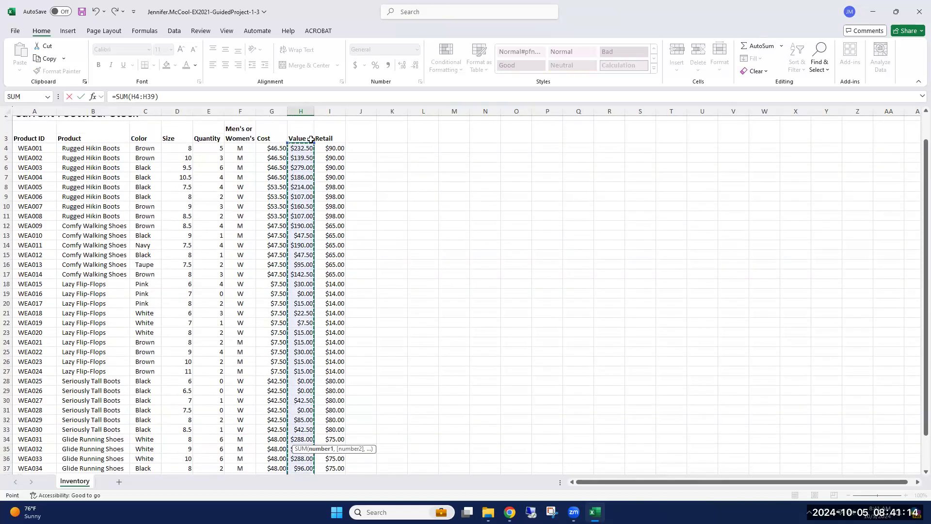
scroll(288, 390, "down", 2)
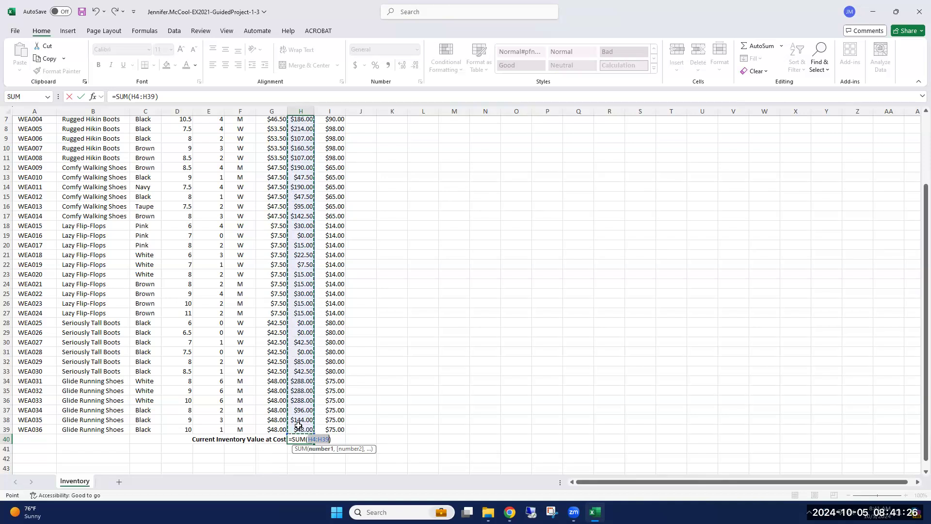
scroll(296, 417, "up", 2)
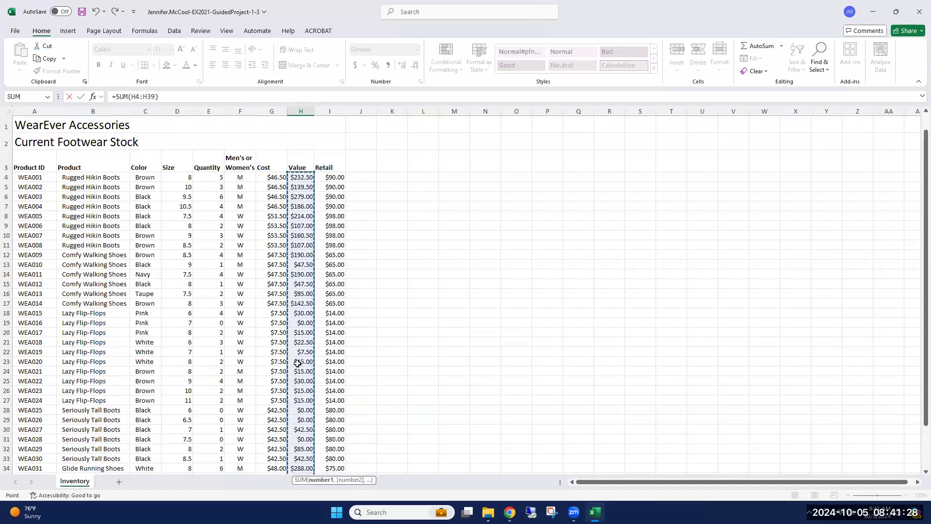
scroll(302, 313, "down", 3)
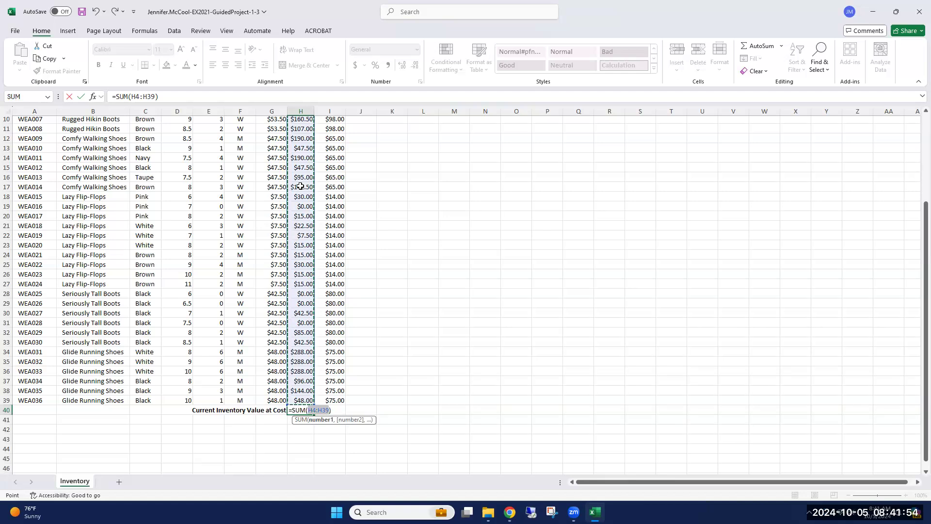
key("Return")
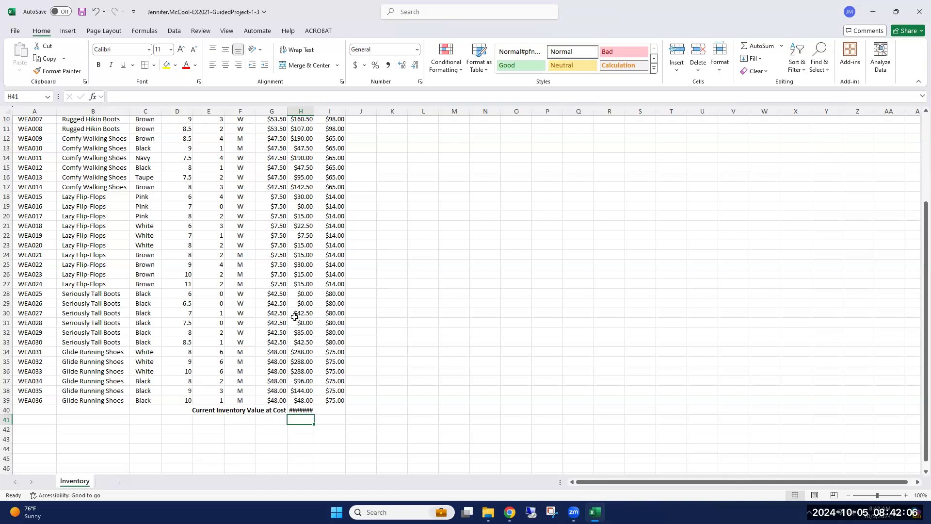
left_click(301, 410)
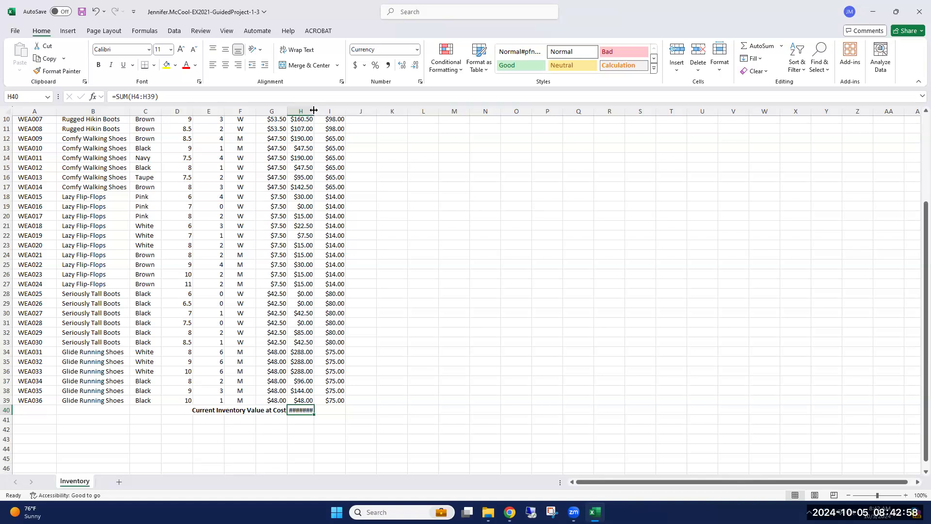
AutoFit column H to show the total in full and apply All Borders to A3:I40.
double_click(314, 111)
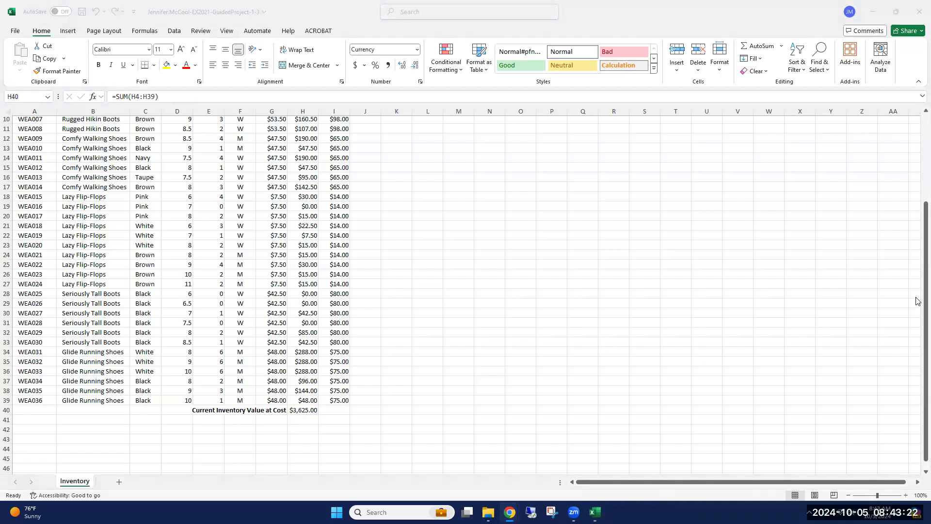
left_click(917, 213)
left_click_drag(917, 193, 917, 131)
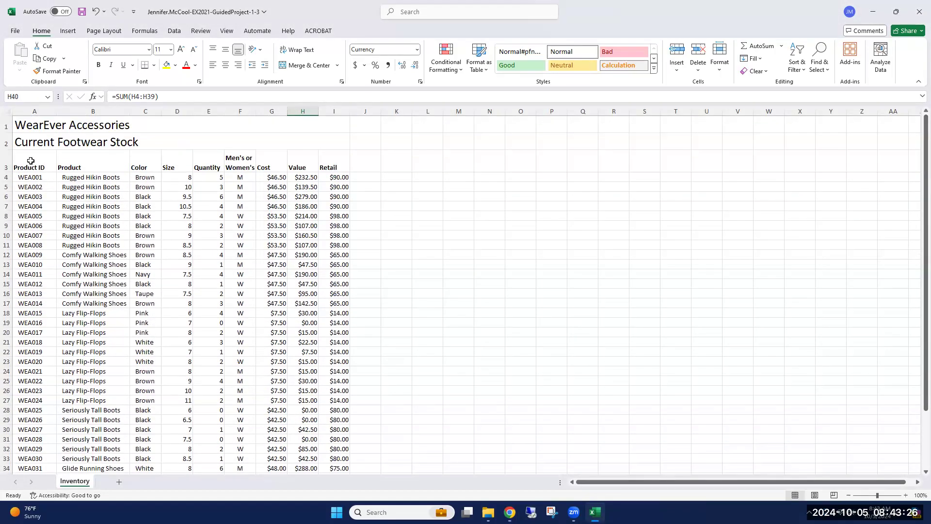
left_click_drag(30, 161, 329, 432)
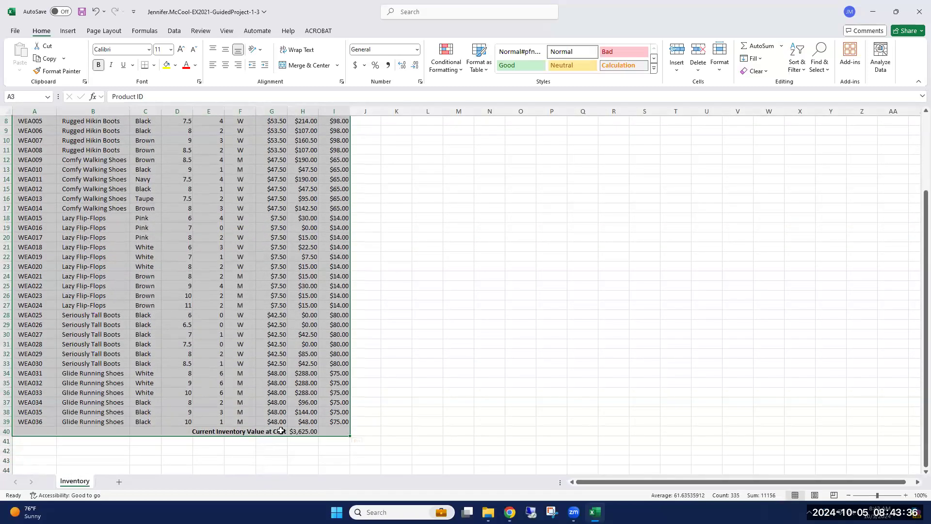
scroll(262, 397, "up", 3)
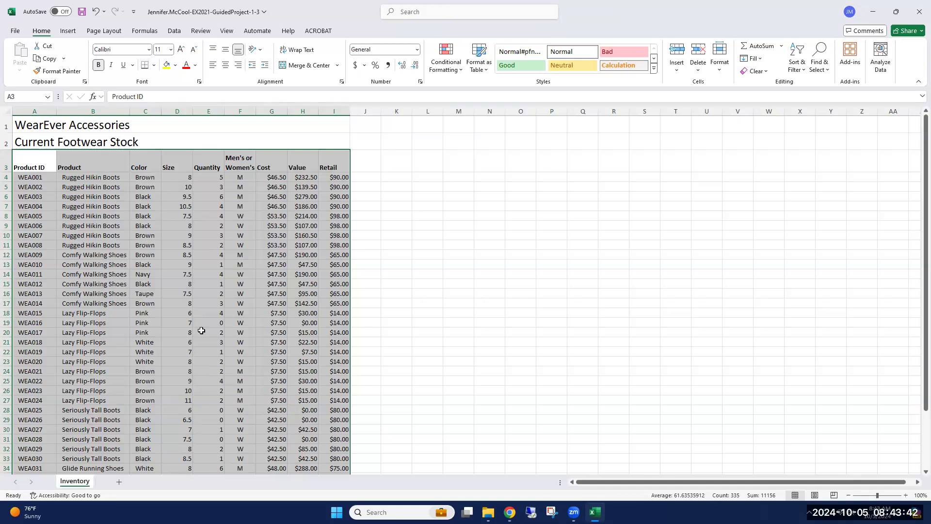
left_click(154, 66)
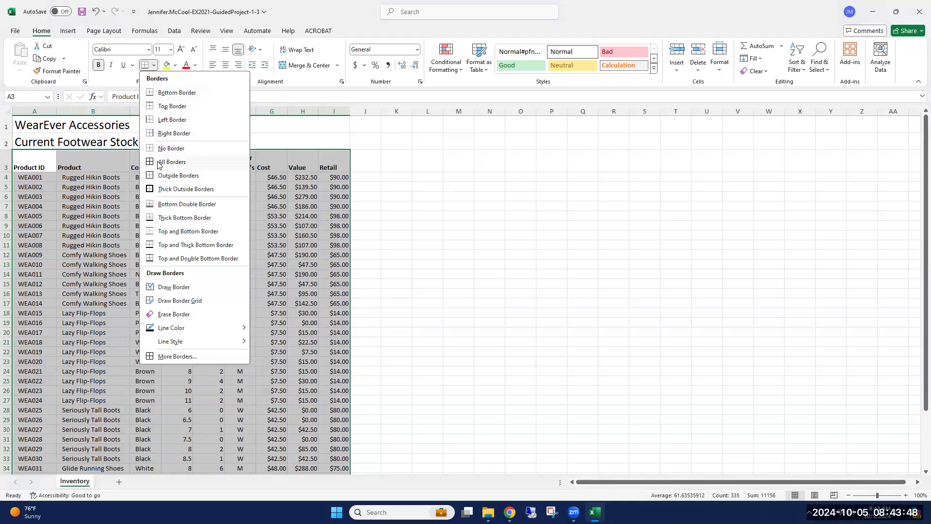
left_click(174, 161)
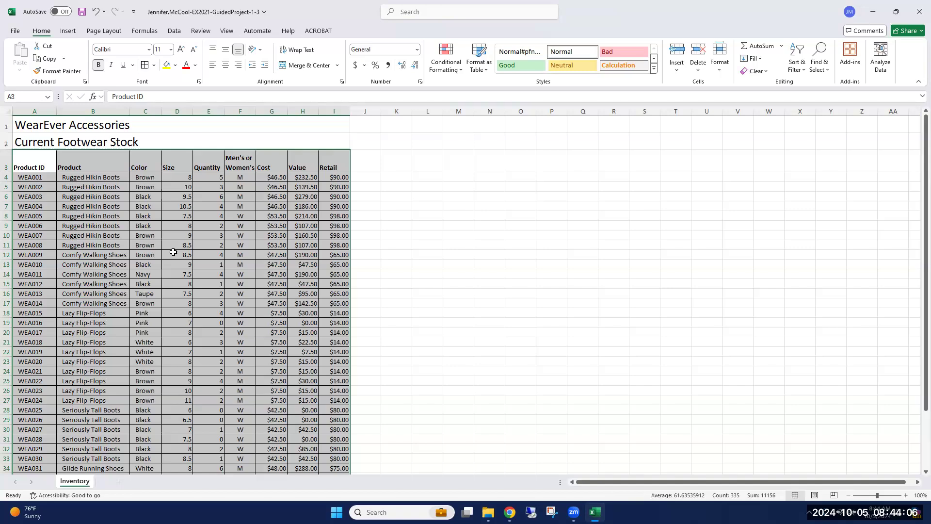
Set the height of rows 3 to 40 to 20 and deselect the range.
left_click(718, 72)
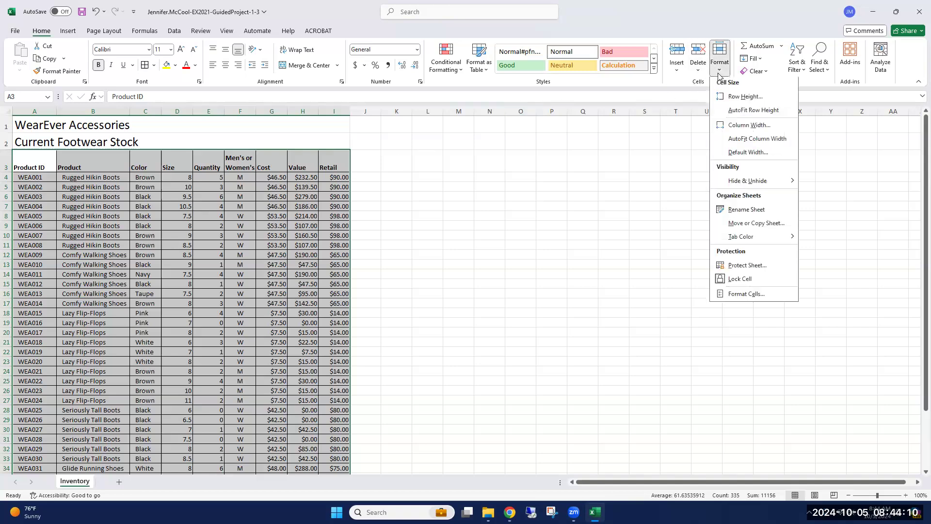
left_click(744, 97)
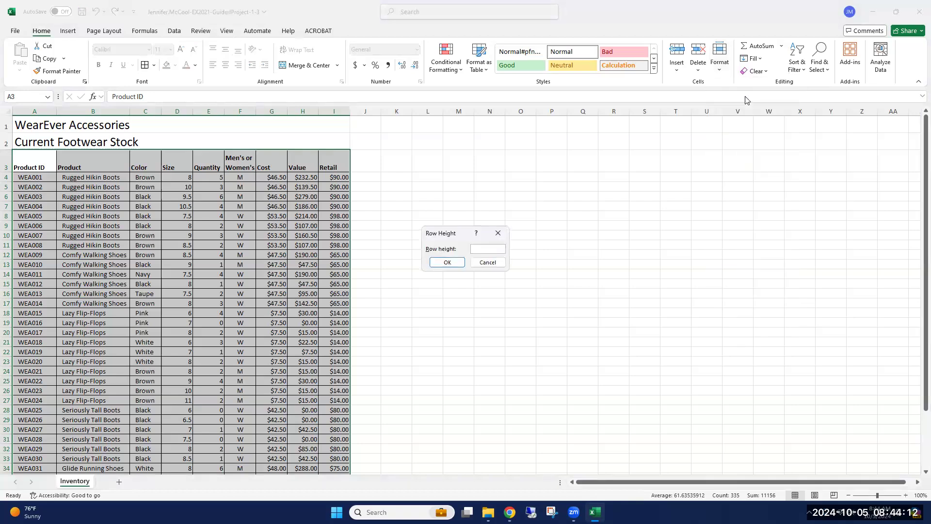
type("20")
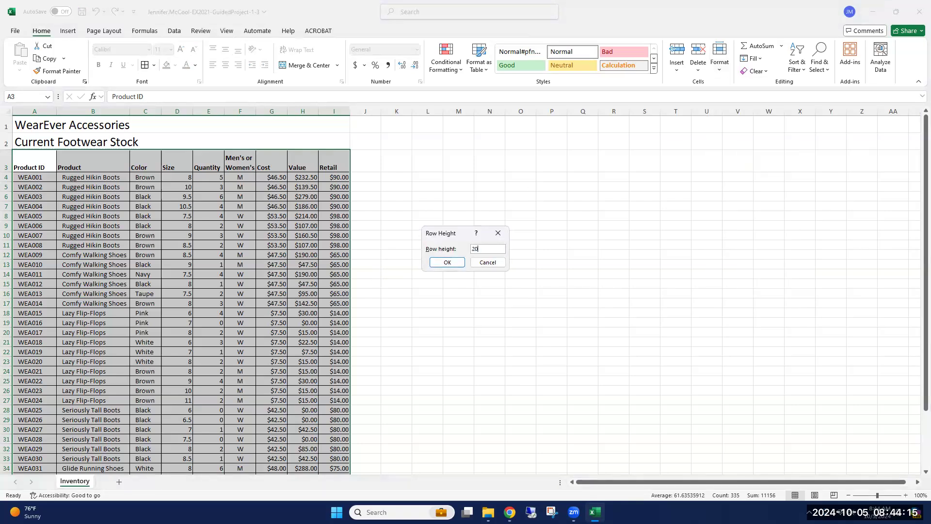
left_click(437, 263)
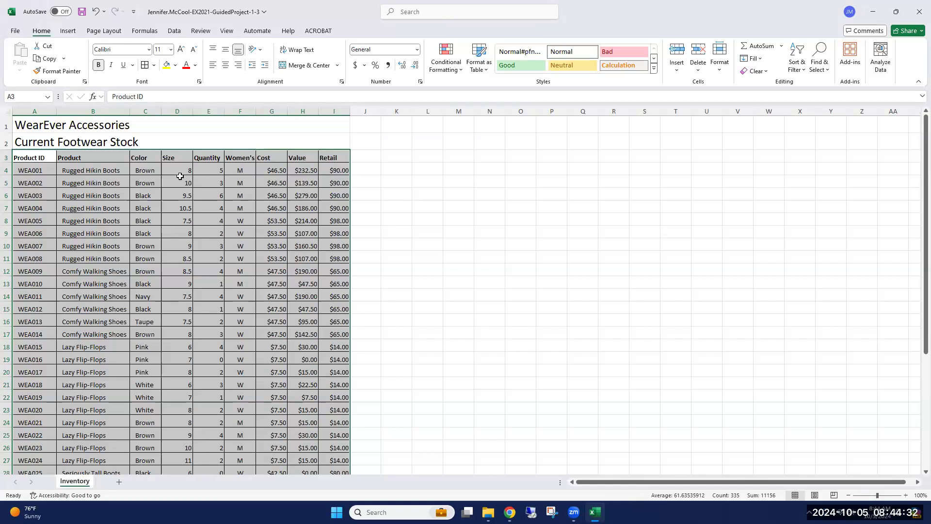
left_click(48, 125)
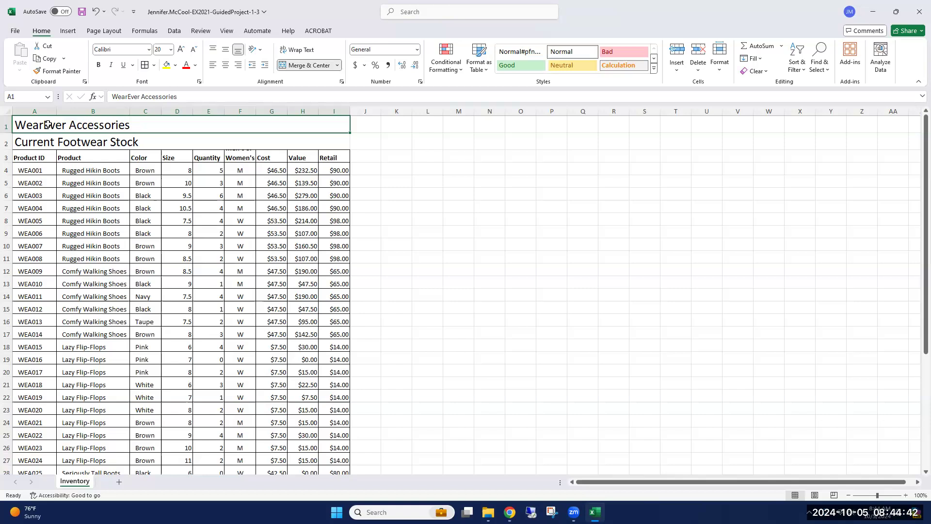
left_click(106, 32)
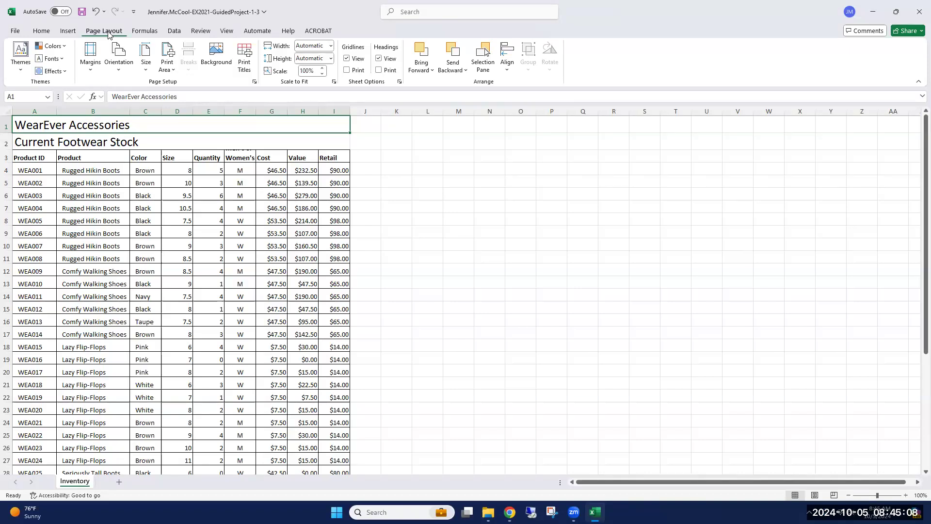
left_click(41, 31)
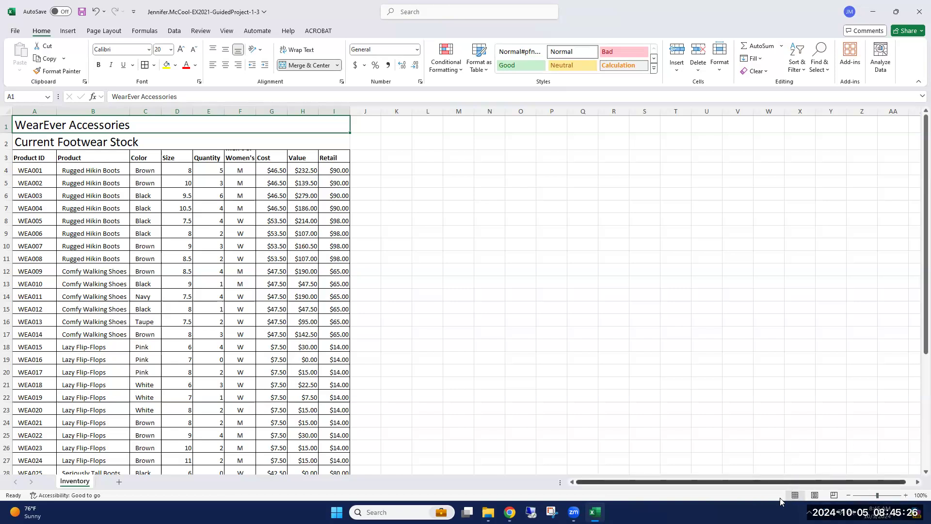
In Page Layout view, insert the File Name field in the right section of the page footer.
left_click(814, 496)
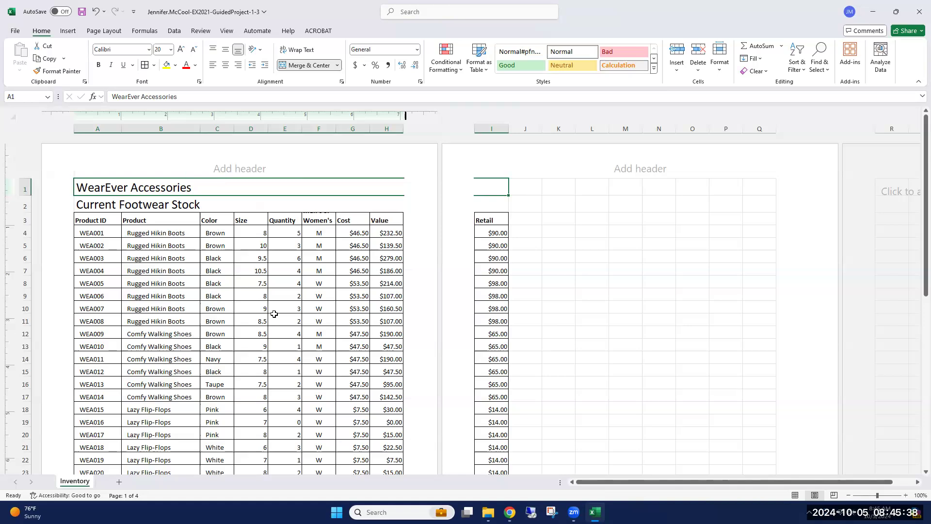
scroll(302, 357, "down", 5)
scroll(307, 390, "up", 5)
left_click(248, 168)
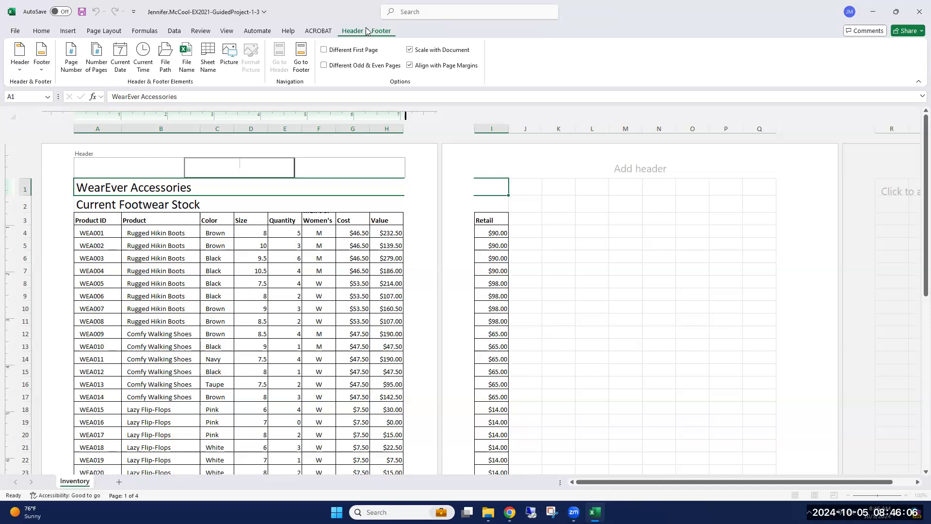
left_click(300, 63)
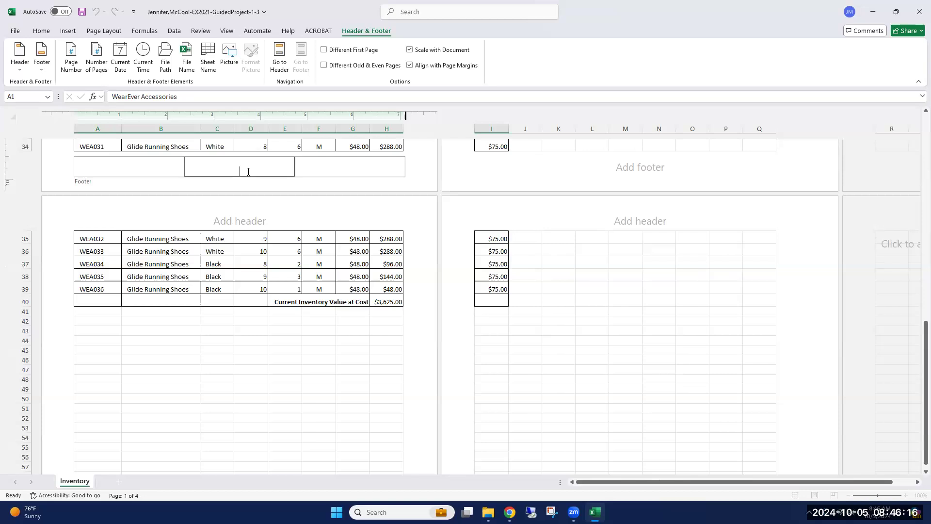
left_click(338, 162)
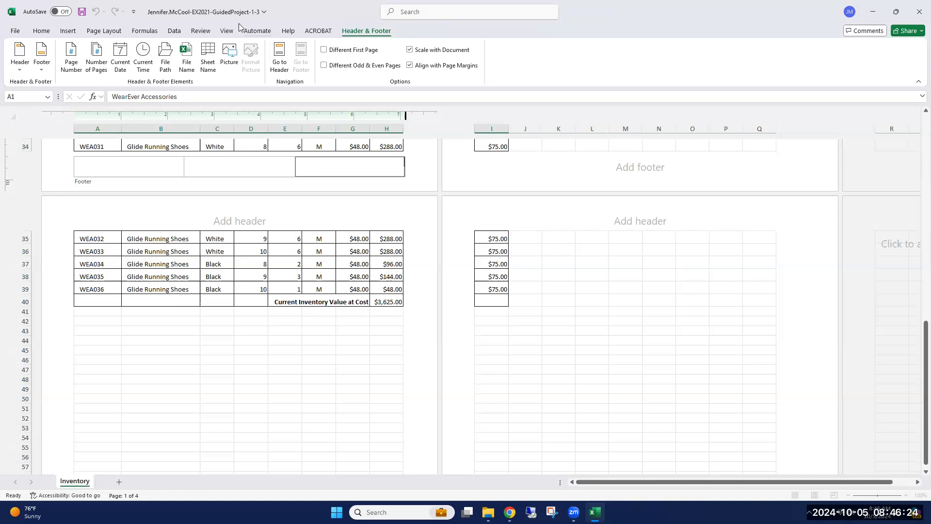
left_click(187, 61)
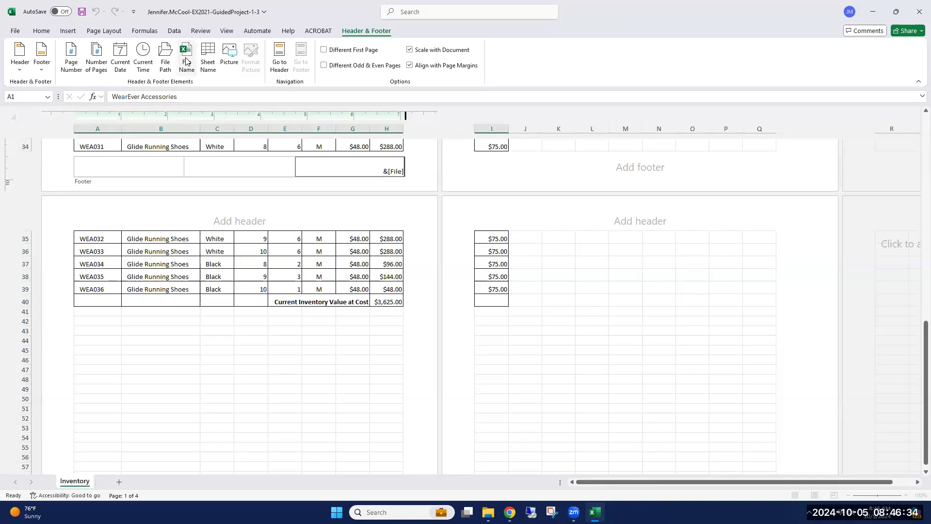
left_click(387, 146)
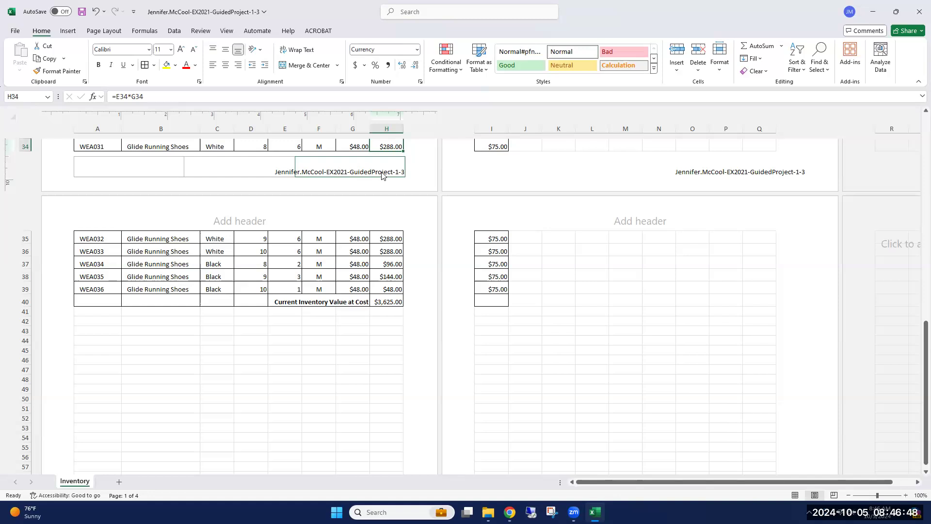
Switch the Inventory sheet back to Normal view.
left_click(795, 495)
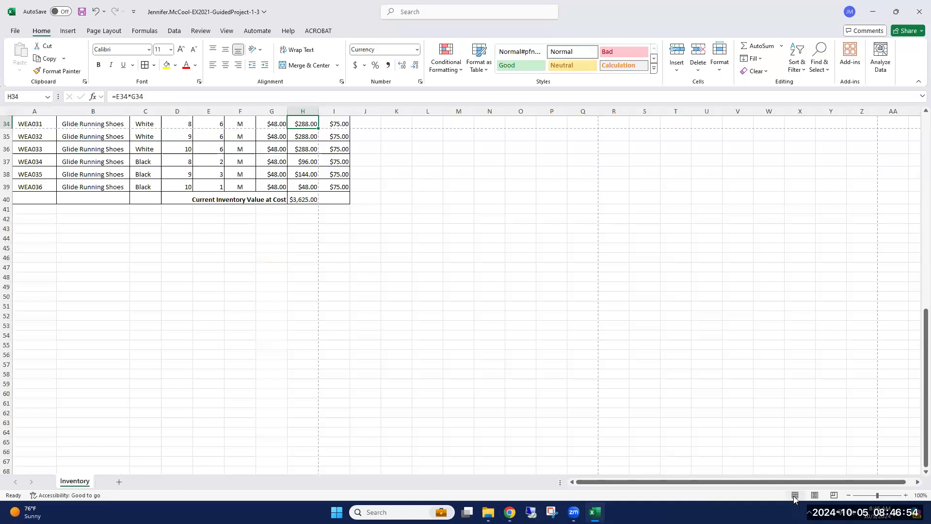
scroll(509, 304, "up", 3)
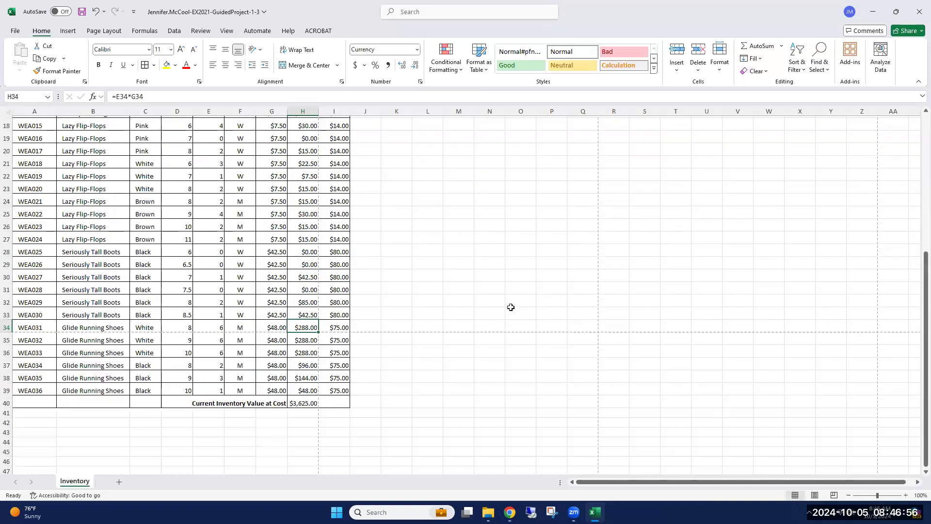
scroll(511, 307, "up", 3)
scroll(510, 307, "up", 4)
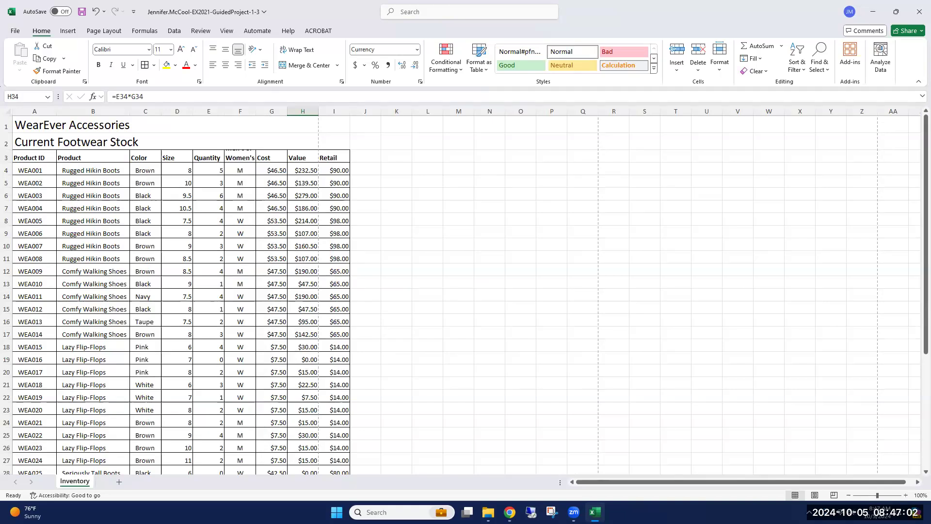
key("alt+Tab")
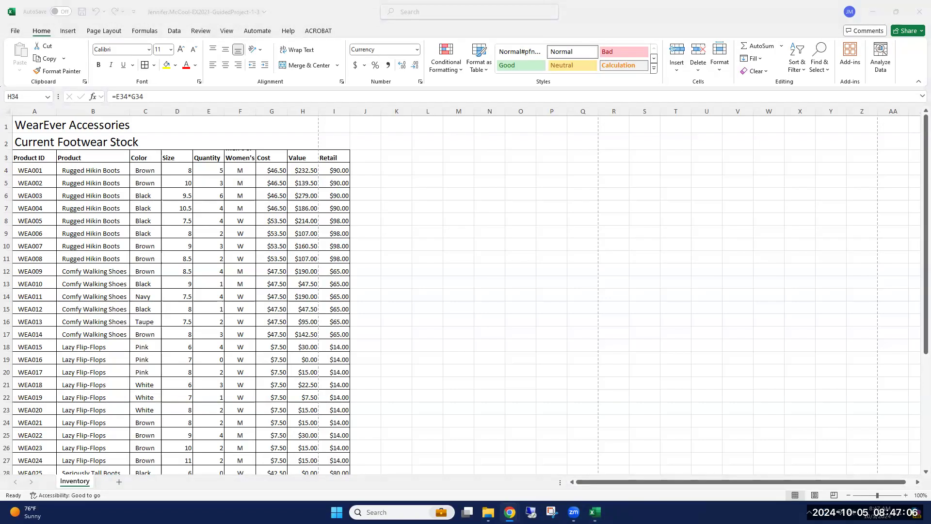
Open the print preview and examine how the inventory table splits across the printed pages, ending on page 1.
left_click(15, 32)
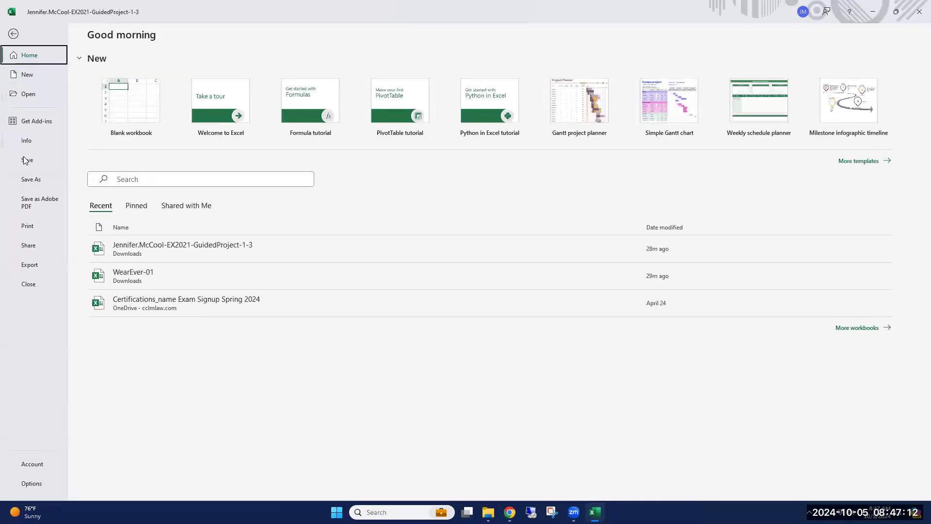
left_click(28, 228)
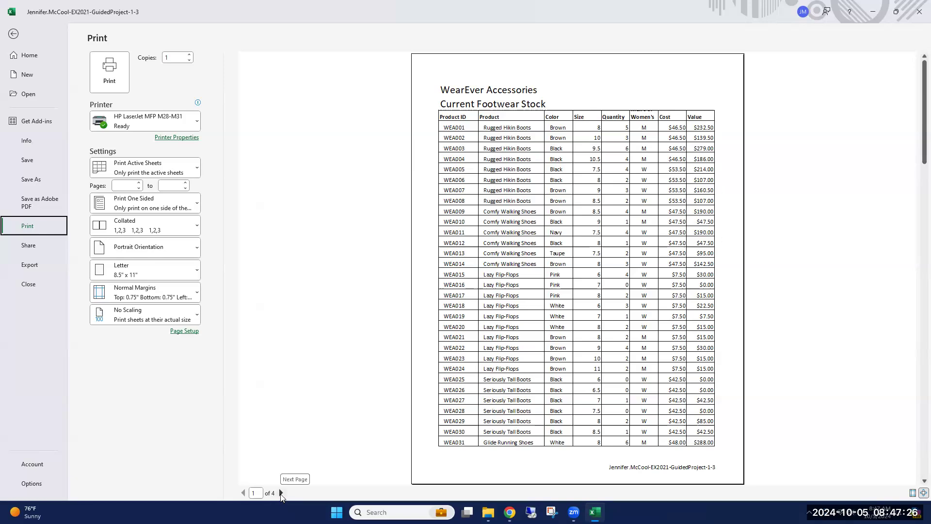
left_click(281, 493)
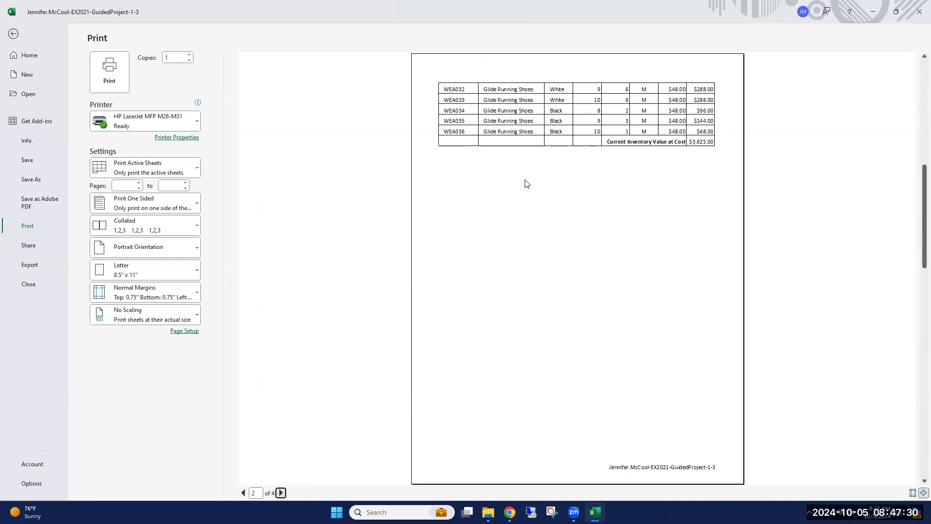
left_click(281, 493)
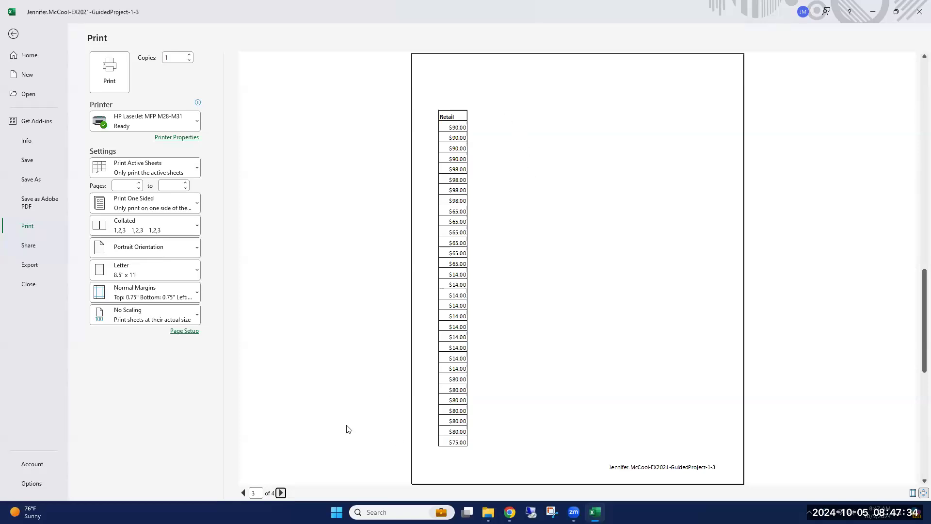
left_click(281, 493)
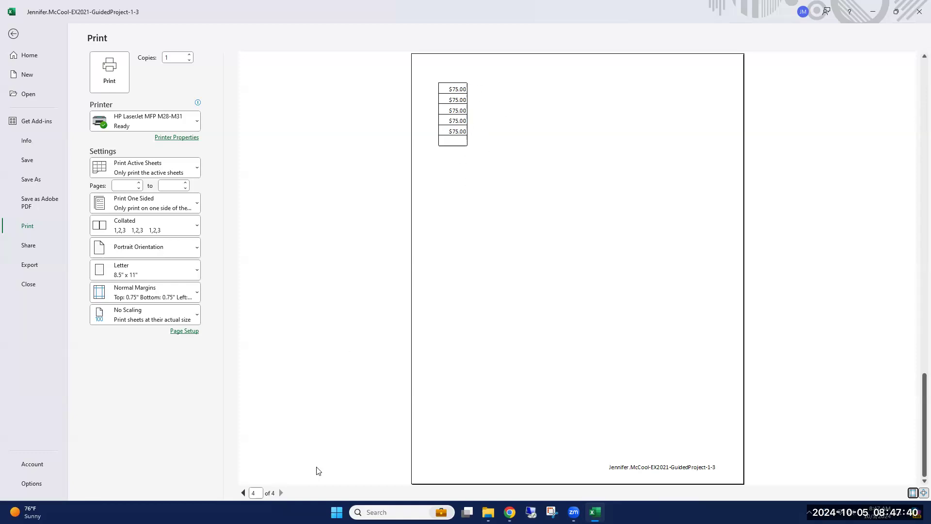
left_click(244, 493)
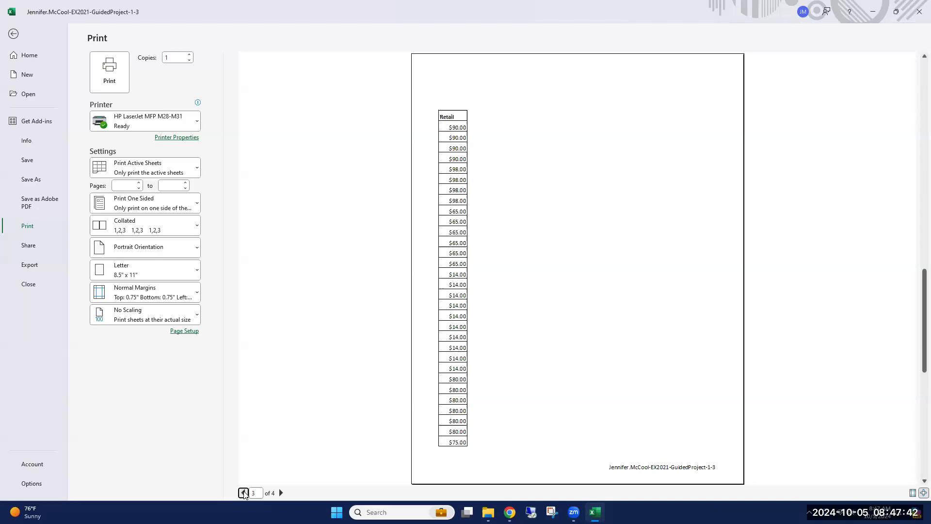
left_click(243, 493)
left_click(243, 492)
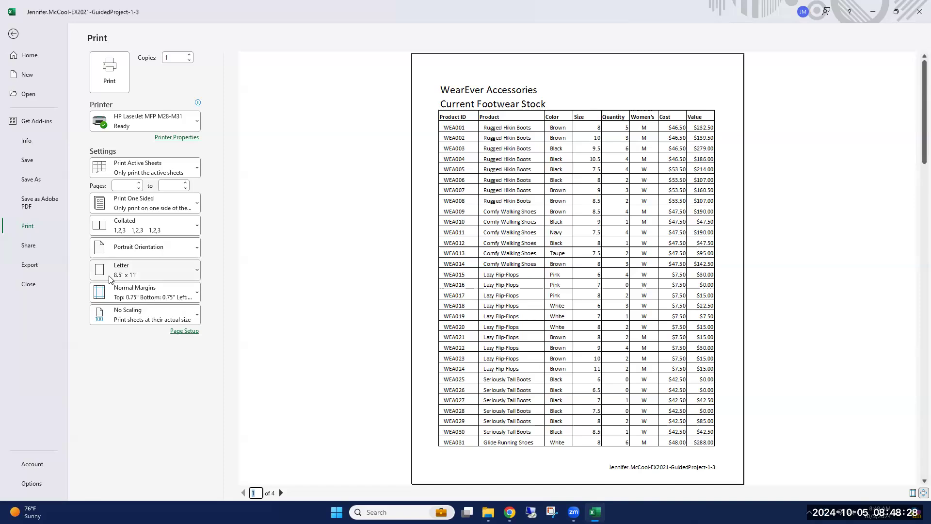
left_click(243, 494)
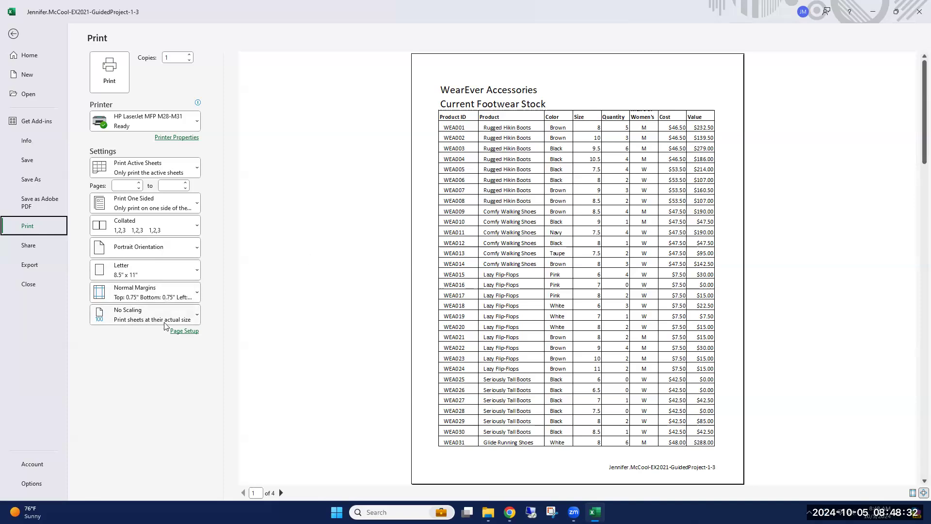
Set the print scaling to Fit Sheet on One Page and return to the worksheet.
left_click(196, 316)
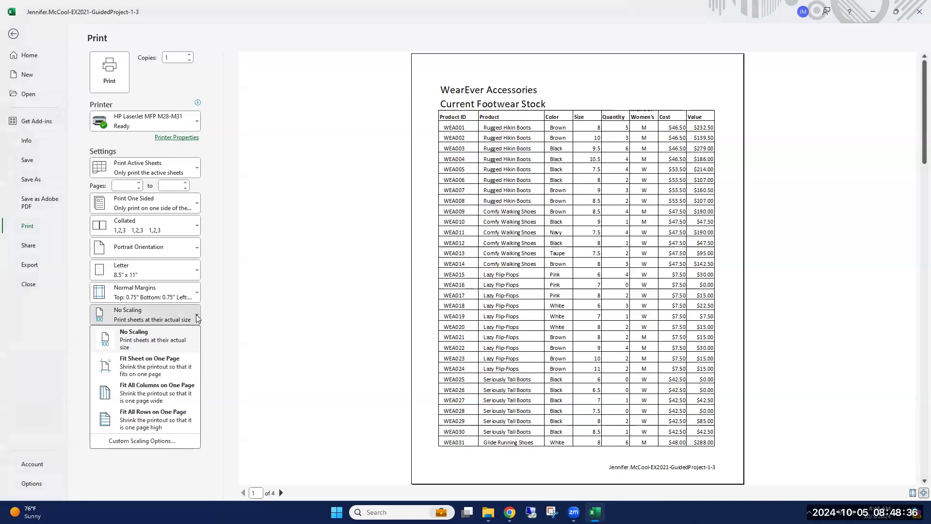
left_click(151, 370)
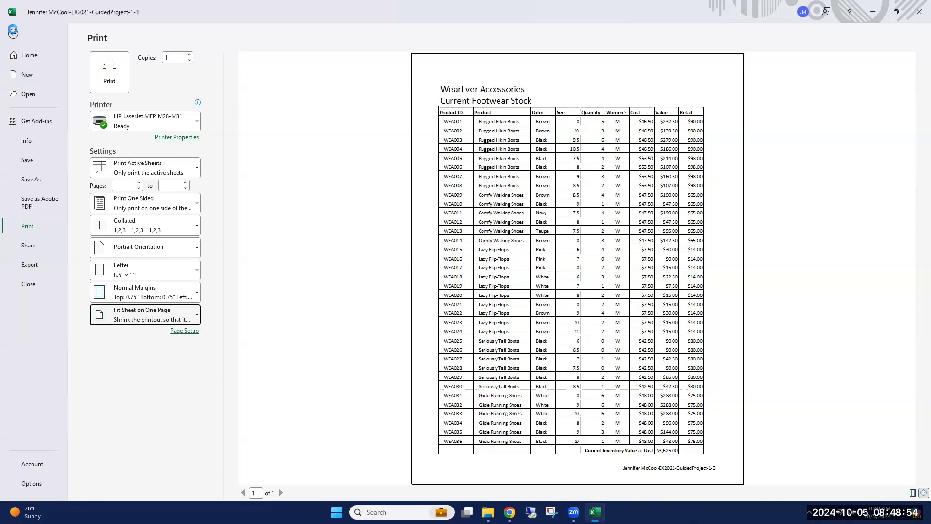
left_click(13, 34)
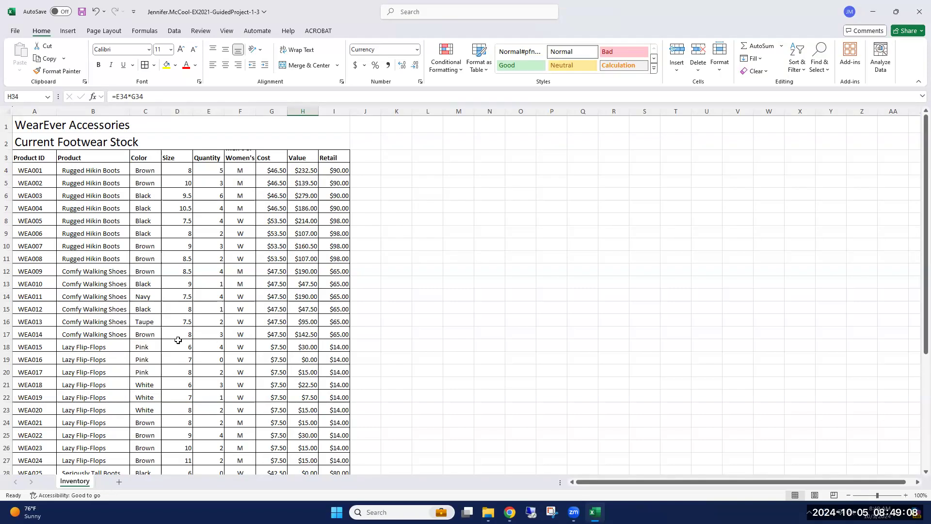
Set the range A3:F11 of the Inventory sheet as the print area.
left_click(29, 156)
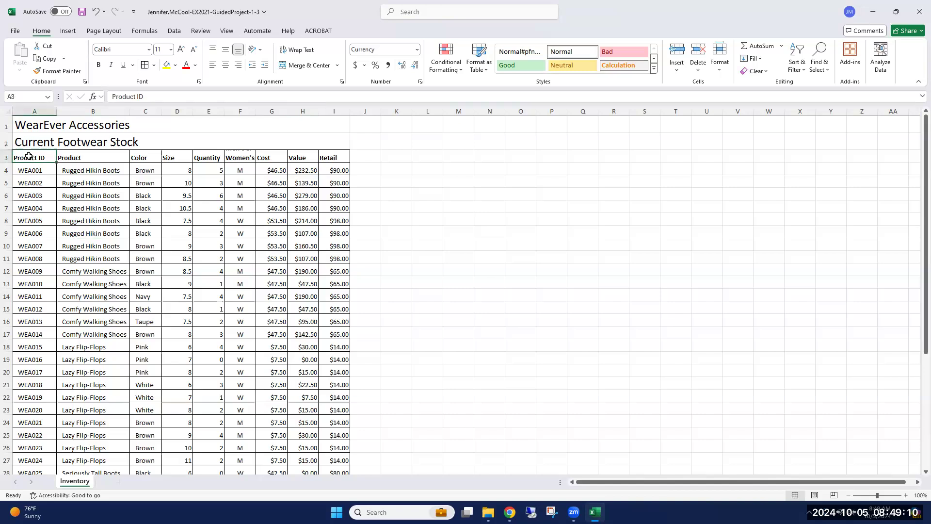
left_click_drag(29, 157, 226, 258)
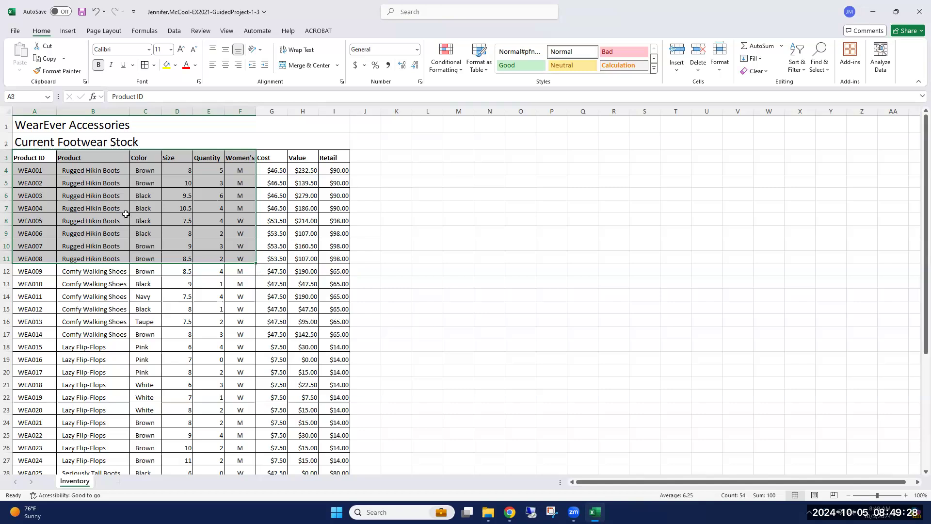
left_click(105, 31)
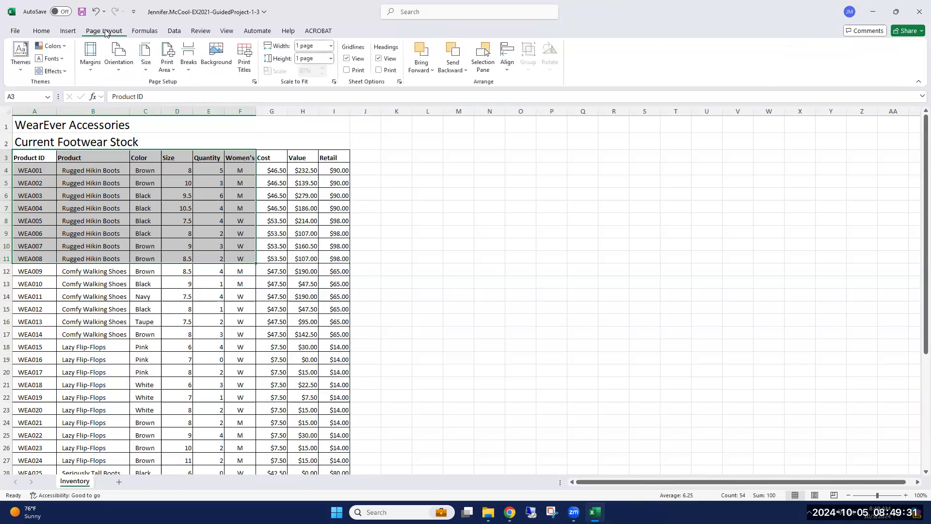
left_click(173, 73)
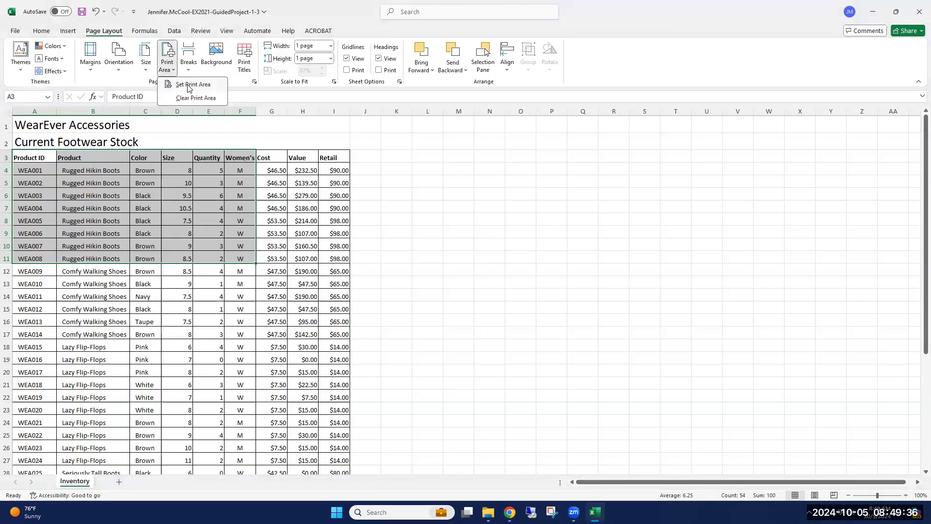
left_click(189, 85)
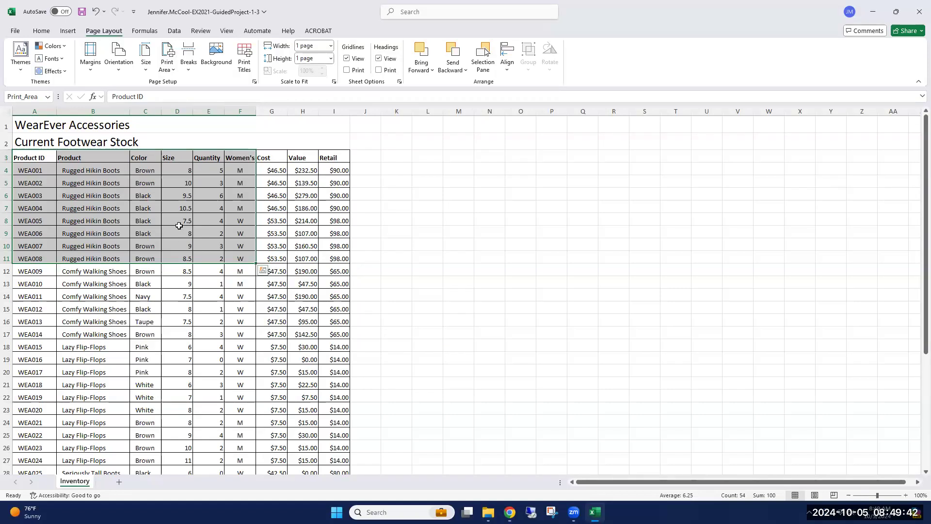
Open the print preview to examine the print area and footer, and return to the worksheet.
left_click(15, 30)
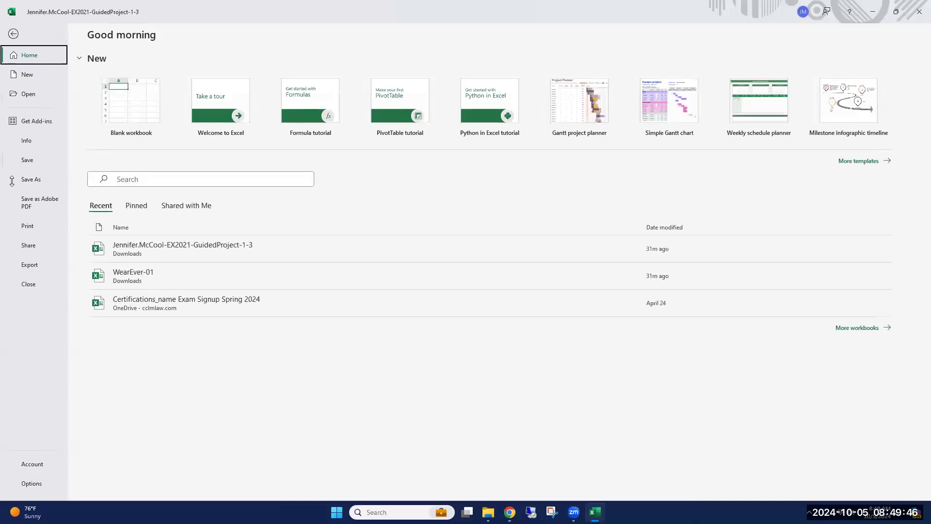
left_click(31, 227)
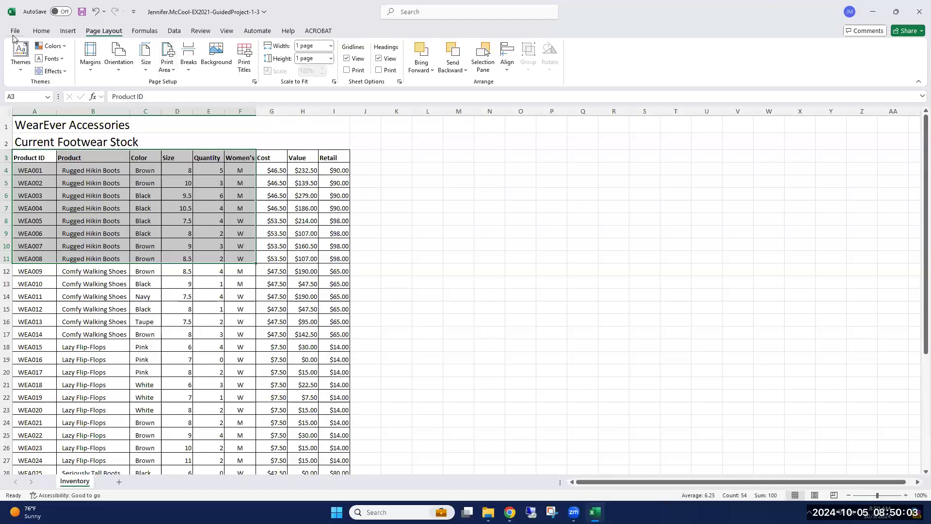
left_click(13, 34)
Save the workbook, minimize Excel and maximize the SIMnet assignment window in Chrome.
left_click(83, 14)
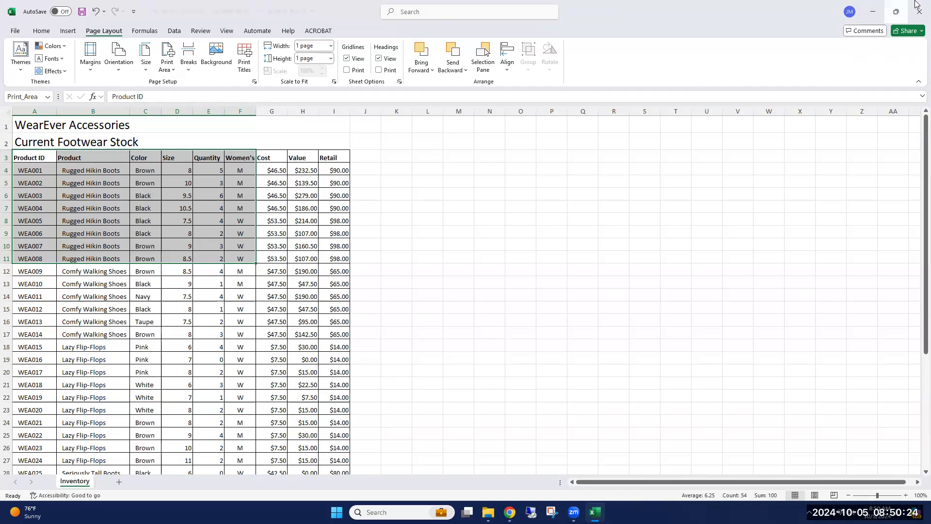
left_click(873, 12)
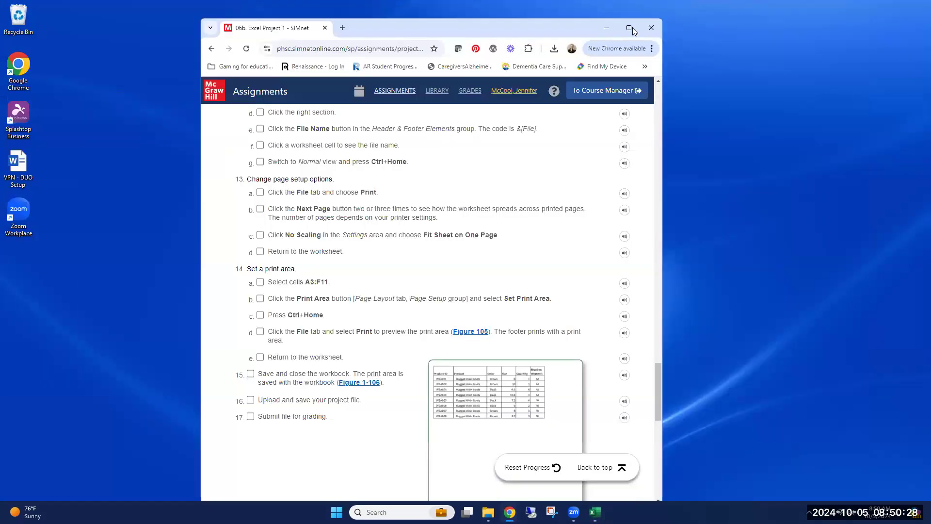
left_click(630, 29)
Upload the completed EX2021-GuidedProject-1-3 workbook from the Downloads folder and submit it for grading.
left_click_drag(925, 394, 919, 83)
left_click(586, 230)
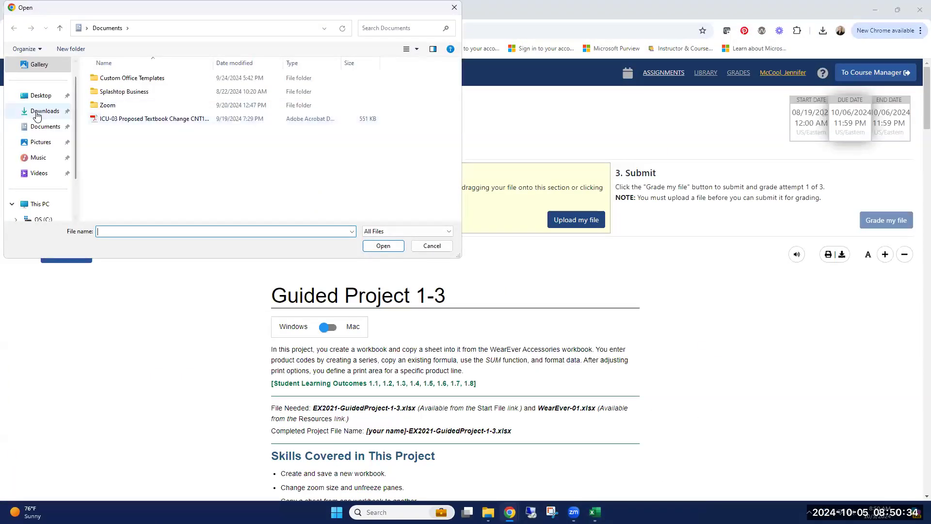
left_click(44, 111)
left_click(124, 92)
double_click(124, 93)
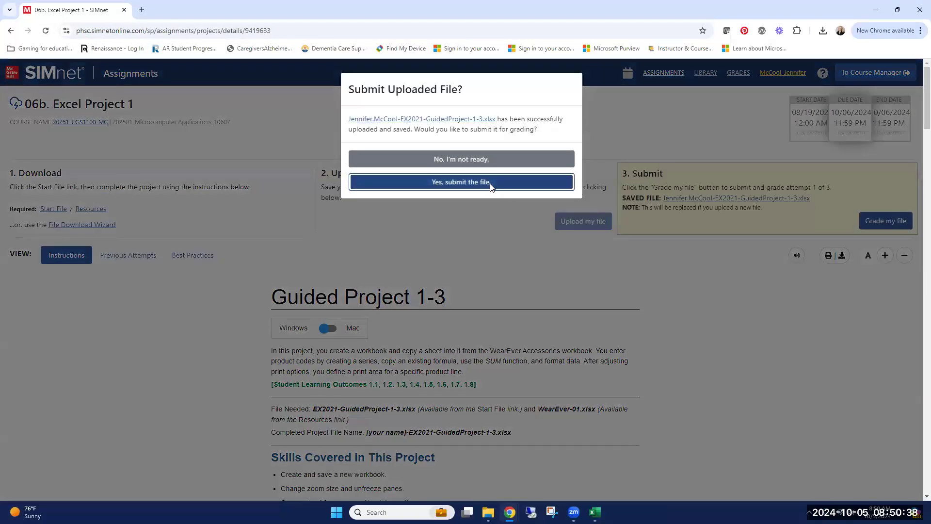
left_click(491, 187)
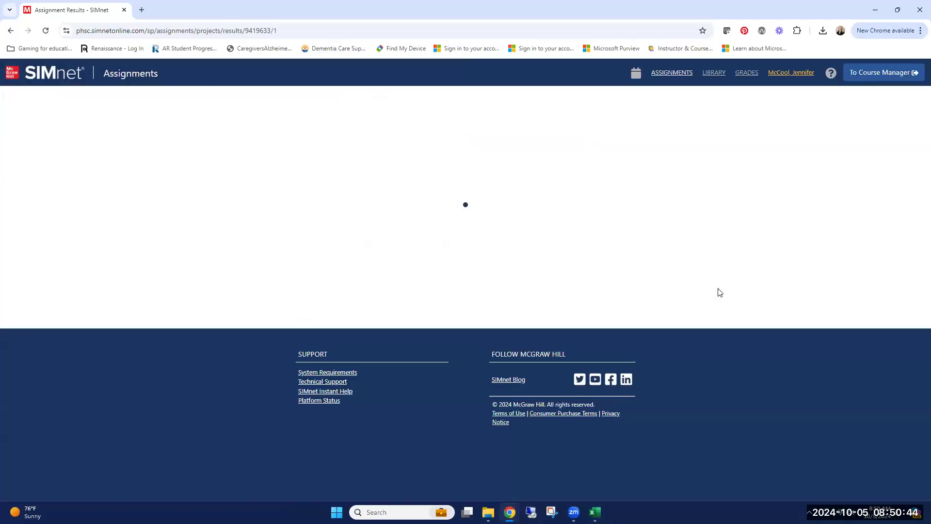
left_click(720, 293)
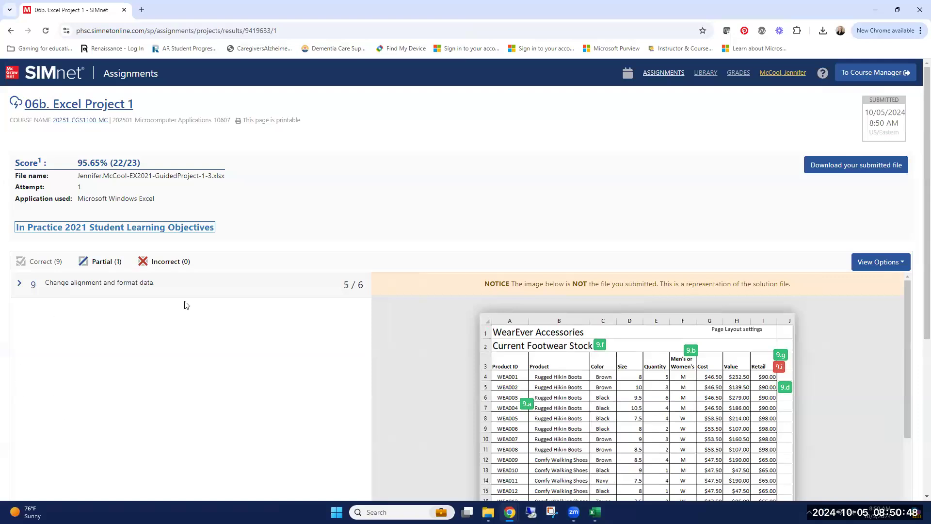
Expand the partially correct item 9, Change alignment and format data, and examine the score of each sub-step.
scroll(184, 305, "down", 1)
left_click(20, 236)
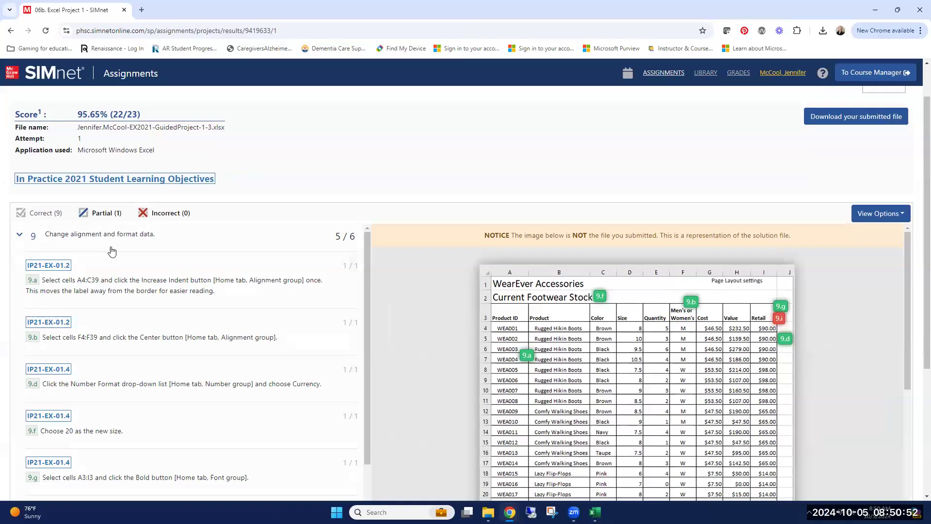
scroll(272, 295, "down", 1)
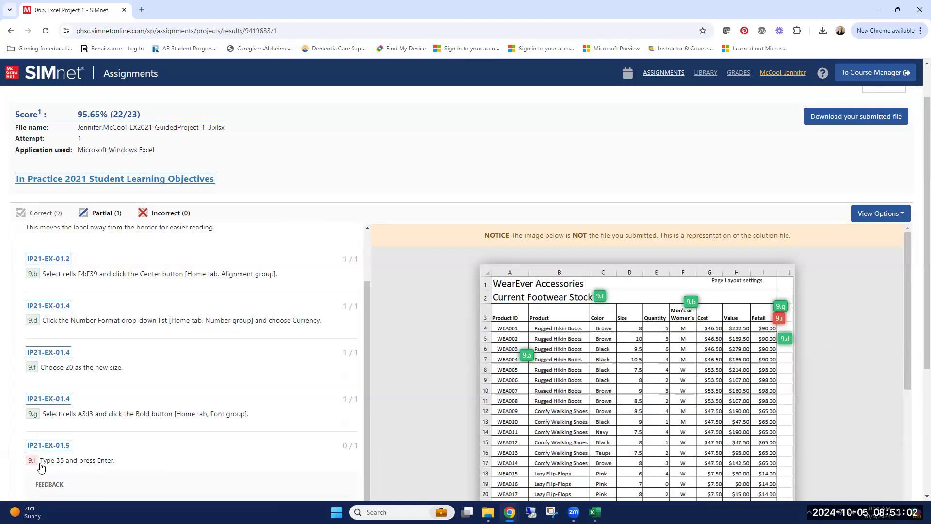
Return to the project instructions and review the row height instruction in step 9.
left_click(10, 31)
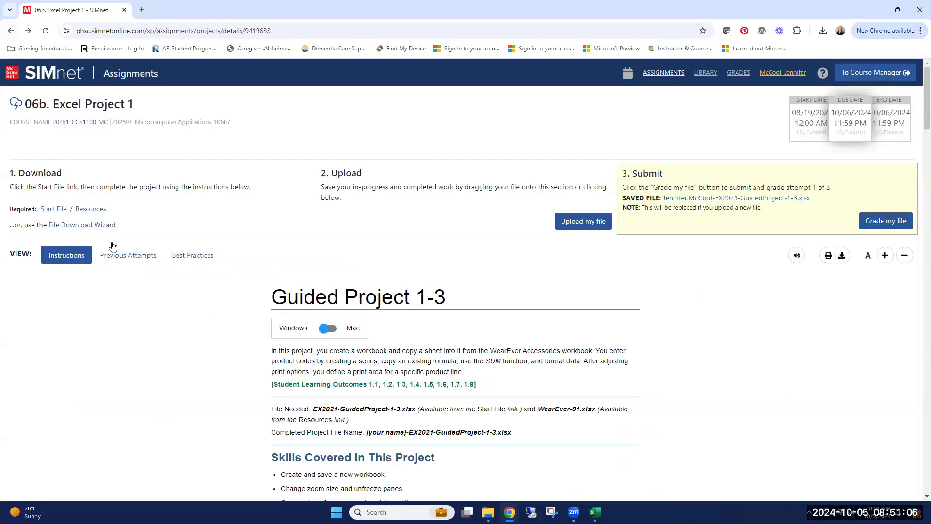
scroll(667, 355, "down", 20)
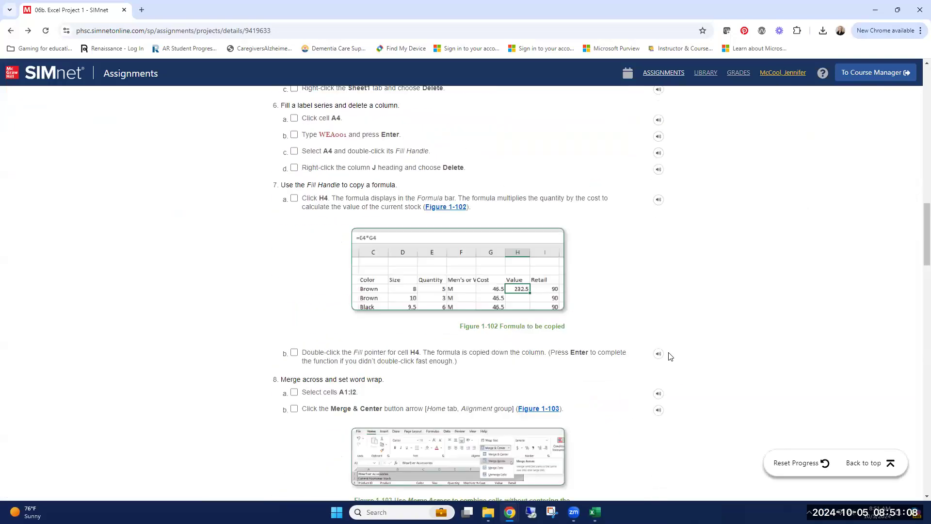
scroll(667, 356, "up", 4)
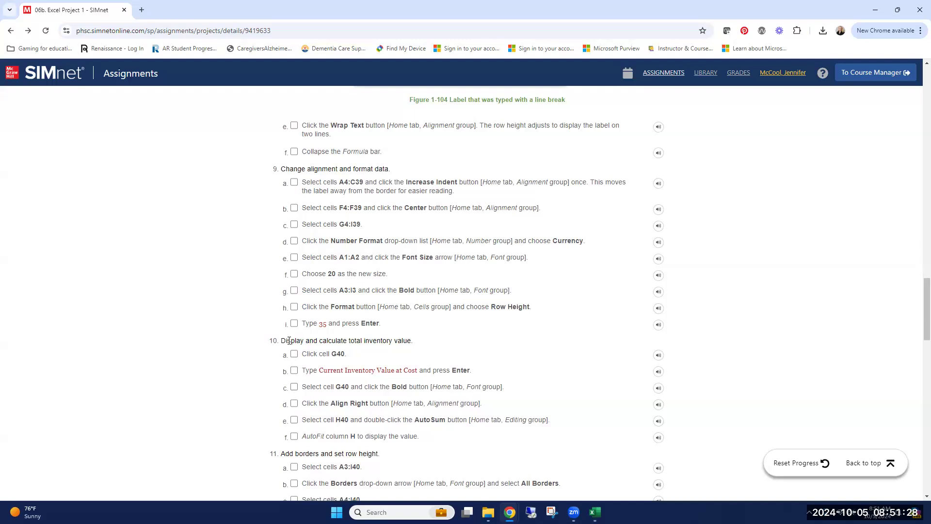
Switch to Excel, set the height of the header row A3:I3 to 35 and save the workbook.
left_click(595, 512)
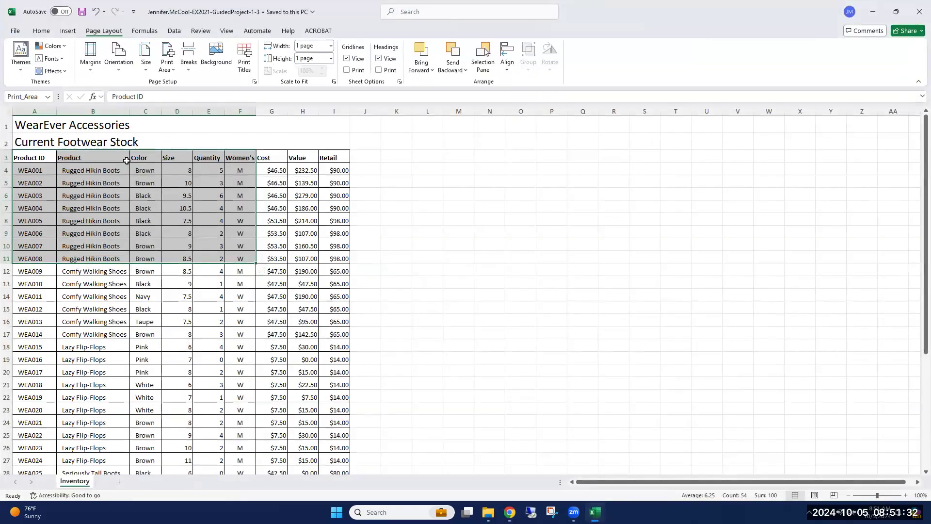
left_click(36, 159)
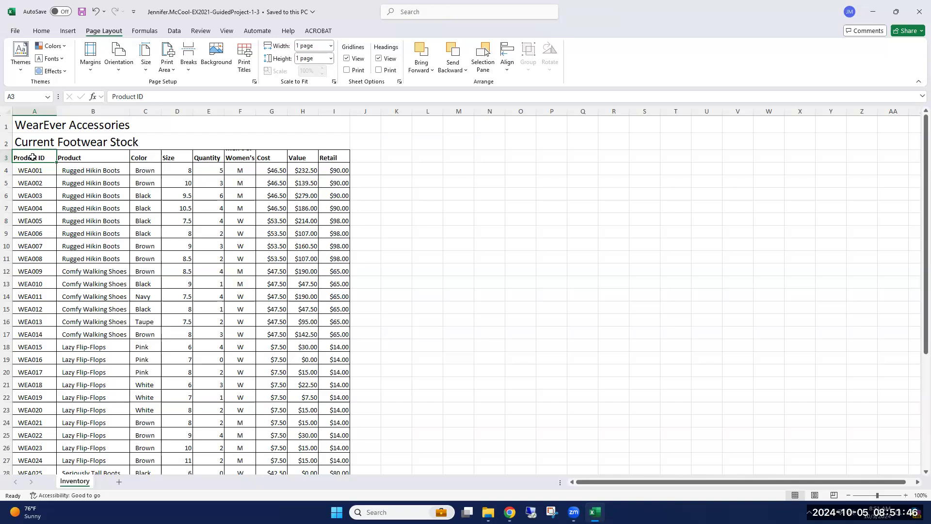
left_click_drag(31, 157, 331, 159)
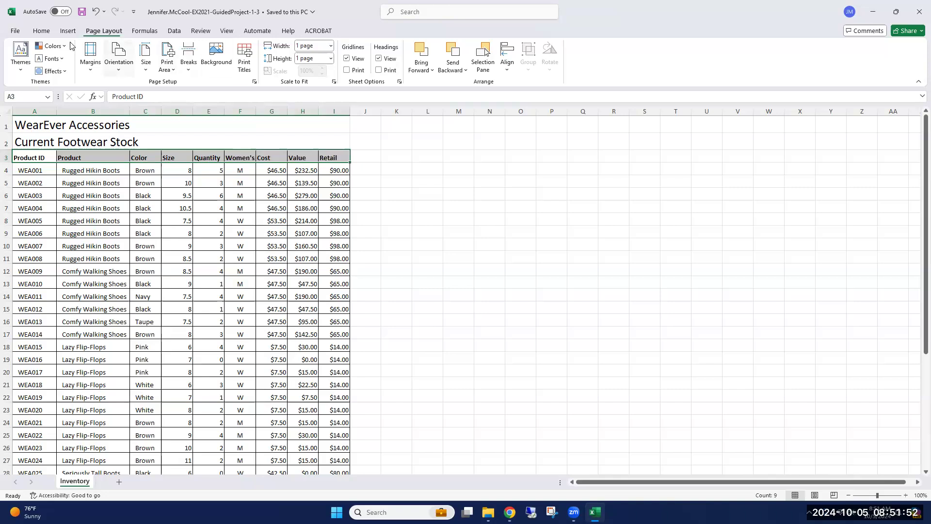
left_click(41, 32)
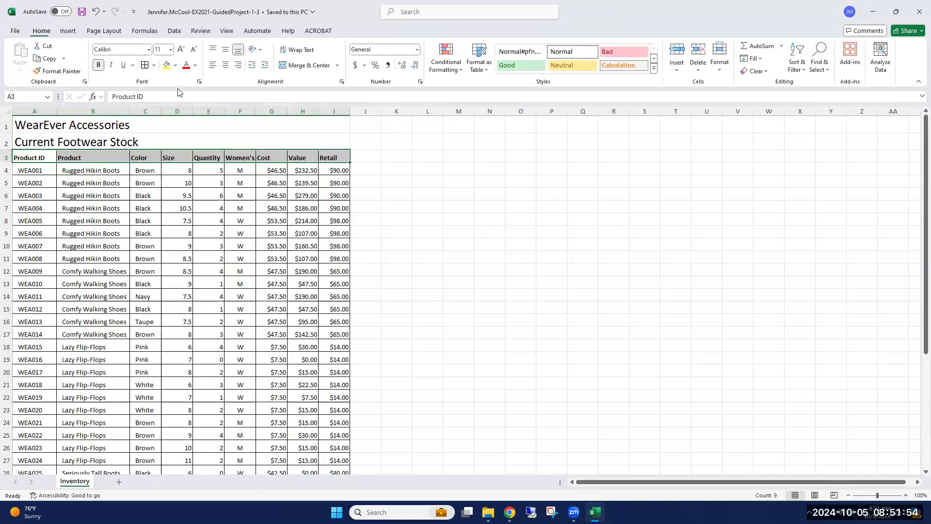
left_click(721, 73)
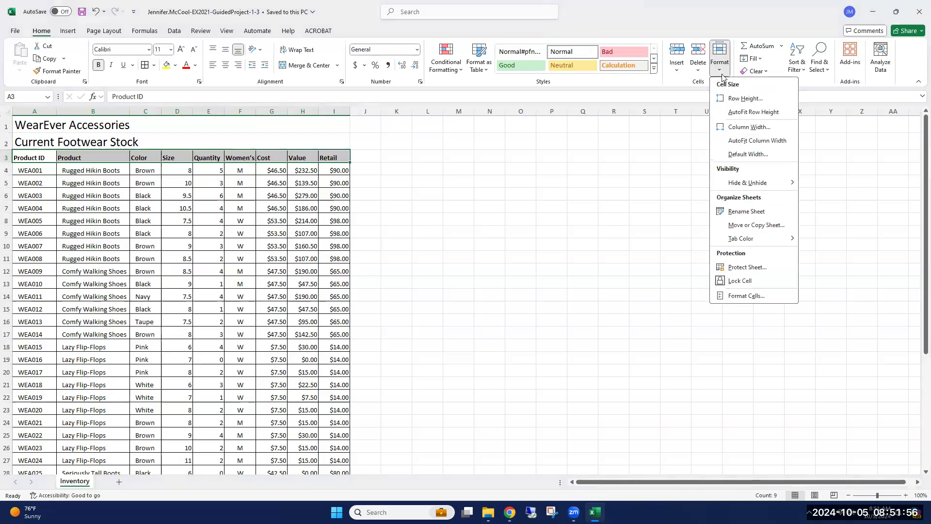
left_click(736, 99)
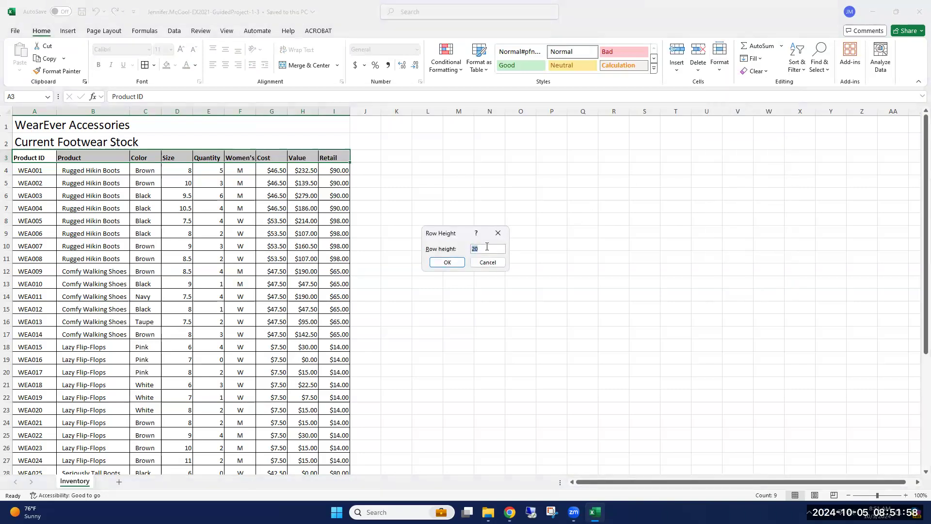
type("35")
left_click(447, 263)
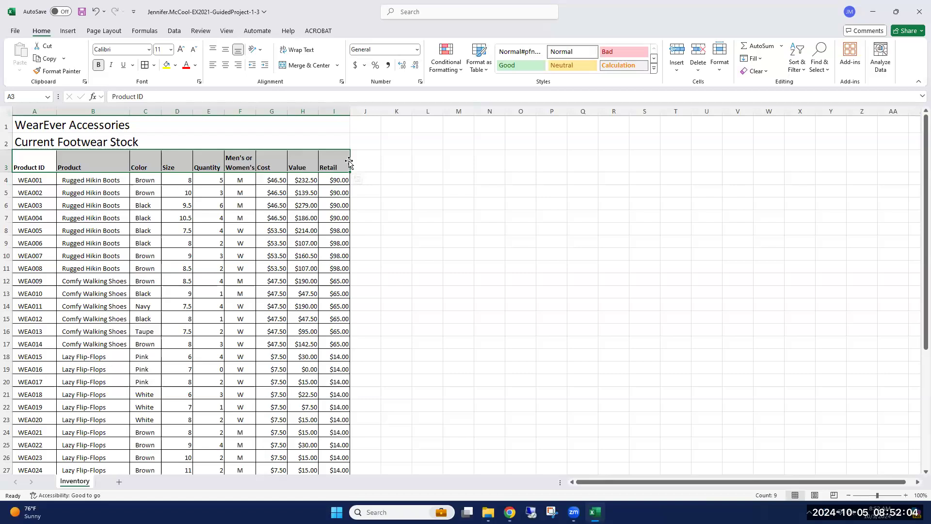
left_click(82, 12)
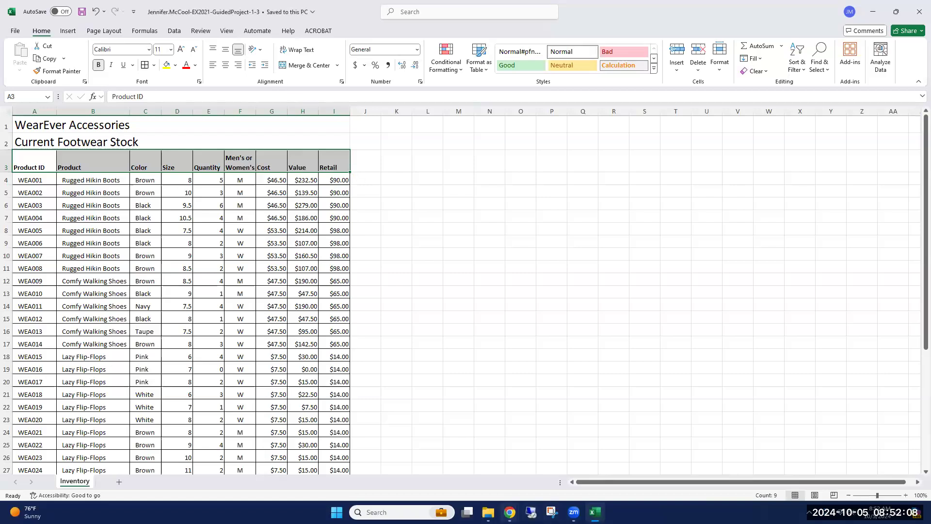
Switch to the SIMnet page in Chrome, upload the corrected workbook from Downloads and submit it for grading again.
mouse_move(531, 512)
left_click(534, 476)
scroll(542, 303, "up", 12)
scroll(456, 291, "up", 15)
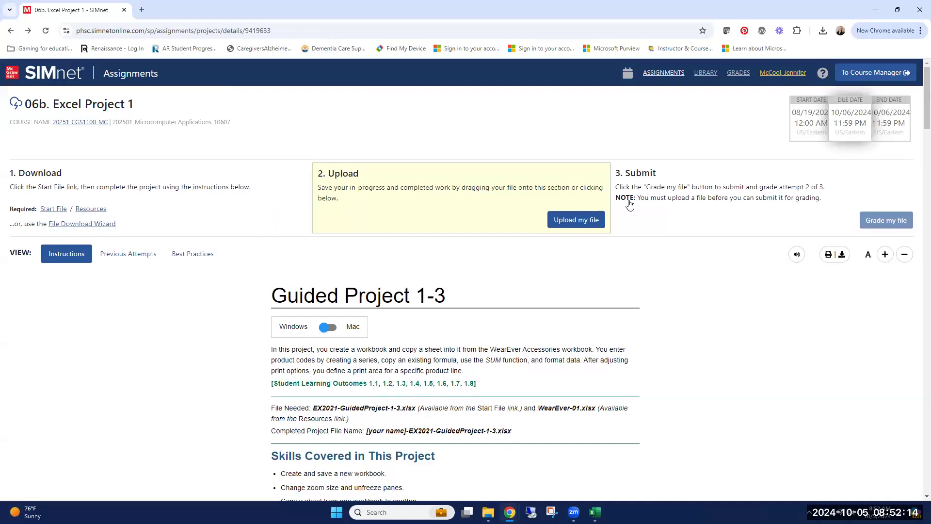
left_click(585, 217)
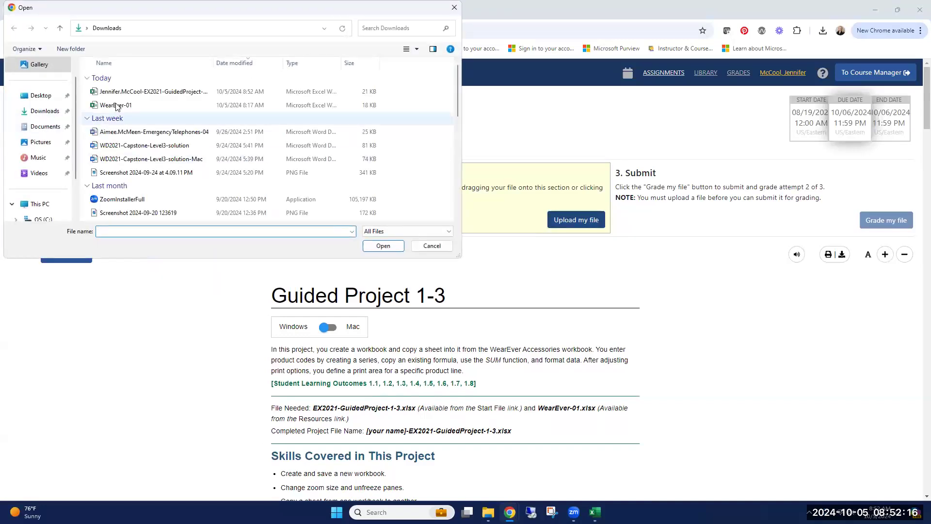
double_click(146, 91)
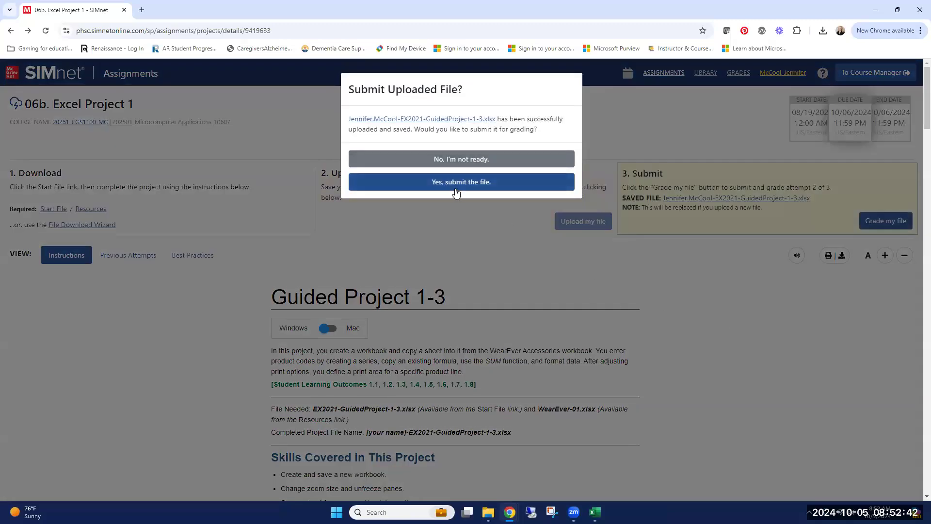
left_click(455, 185)
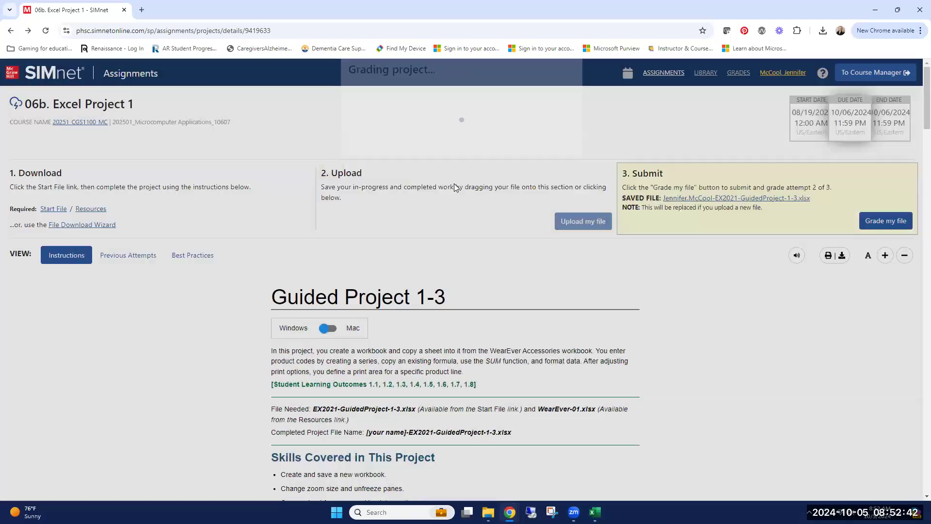